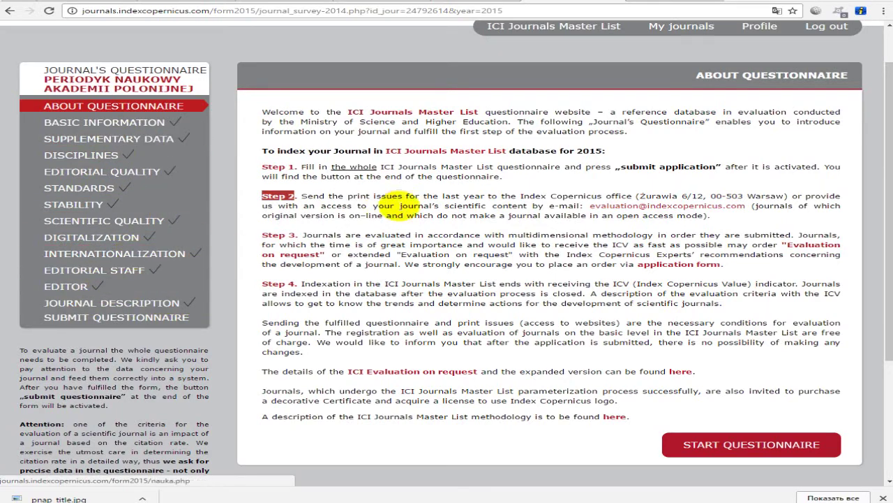
- Read Step 2 of the questionnaire instructions, examining where to send print issues and which contact receives online access details
left_click(264, 200)
left_click_drag(263, 198, 652, 194)
left_click(638, 196)
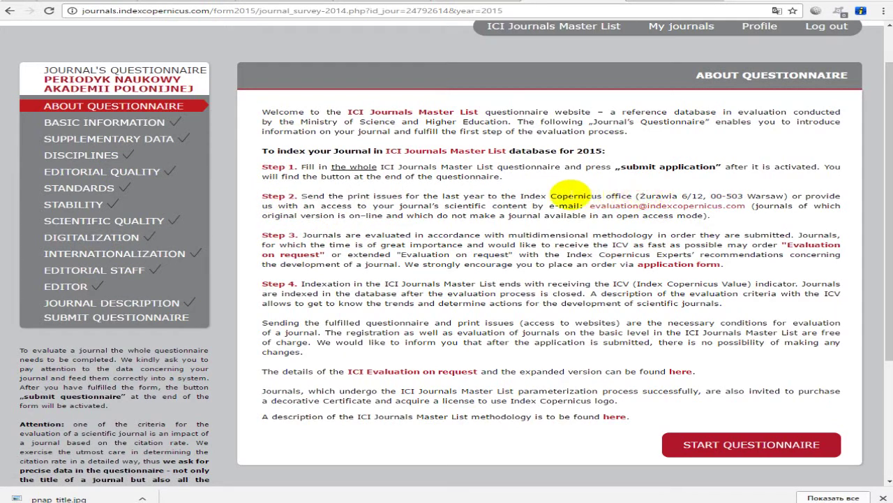
left_click_drag(530, 195, 785, 197)
left_click(663, 194)
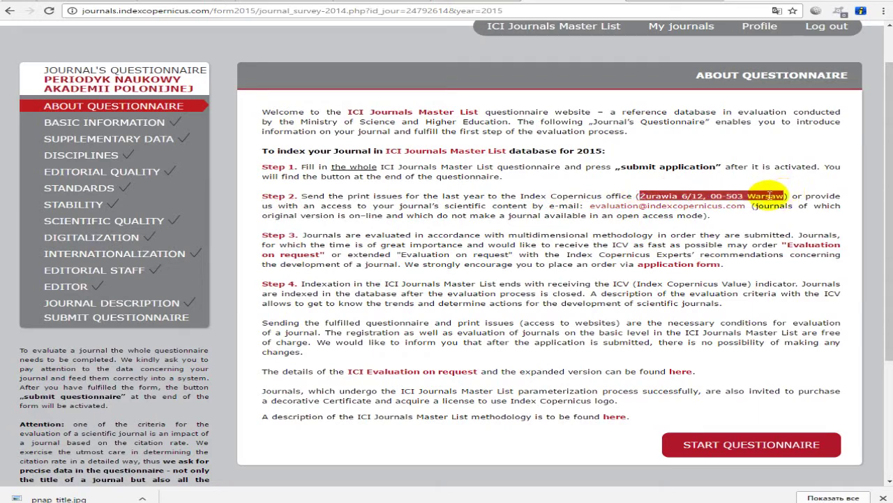
left_click(822, 191)
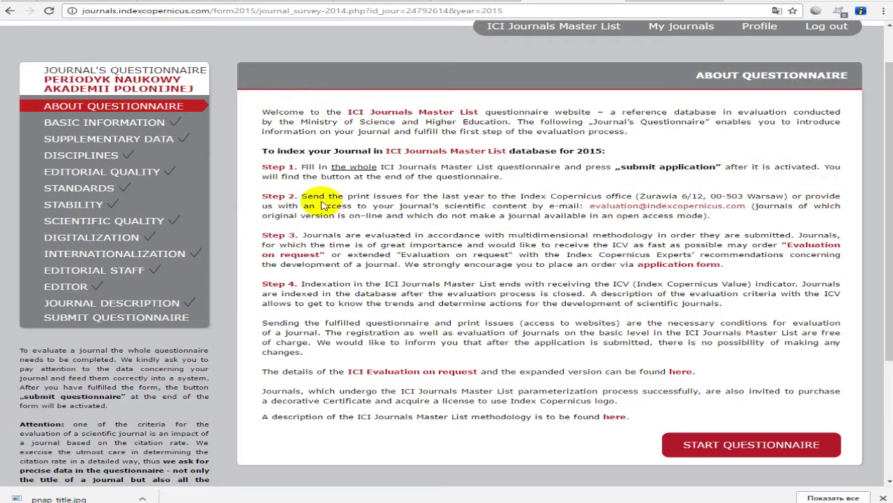
left_click_drag(267, 206, 695, 204)
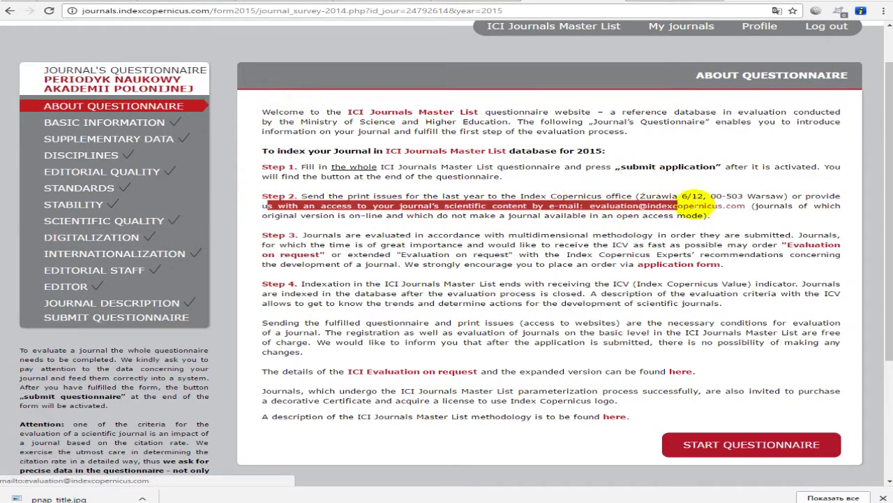
left_click(511, 211)
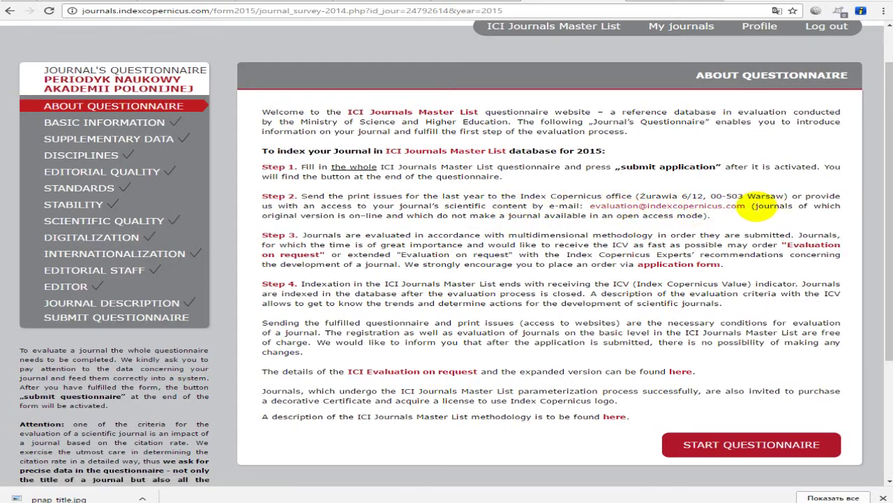
left_click_drag(750, 205, 581, 205)
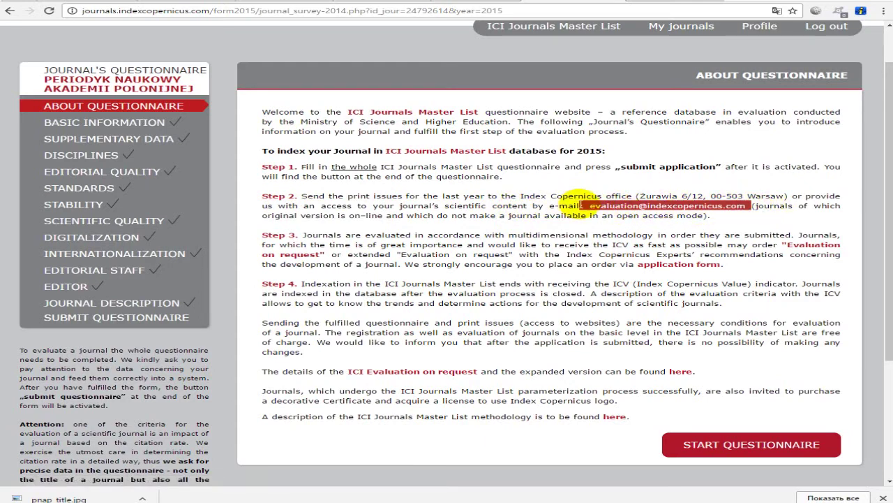
left_click(513, 197)
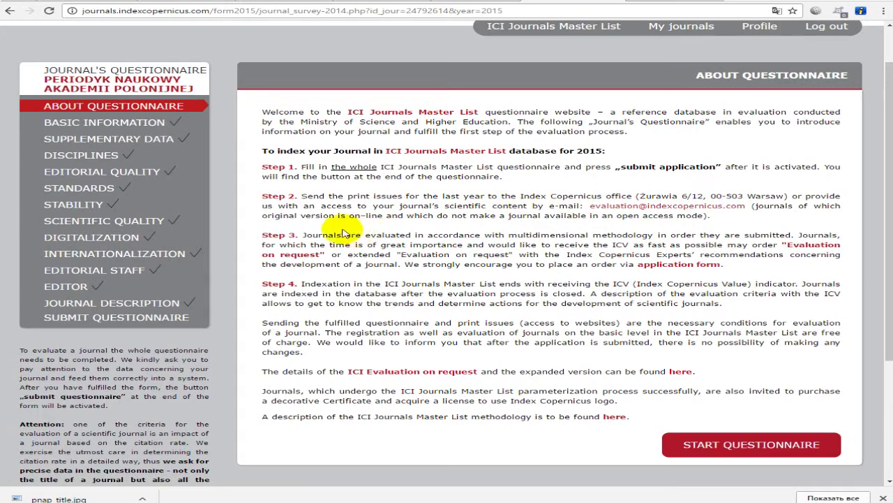
- Read Steps 3 and 4 of the instructions, covering evaluation on request and the ICV indicator
left_click_drag(305, 236, 518, 255)
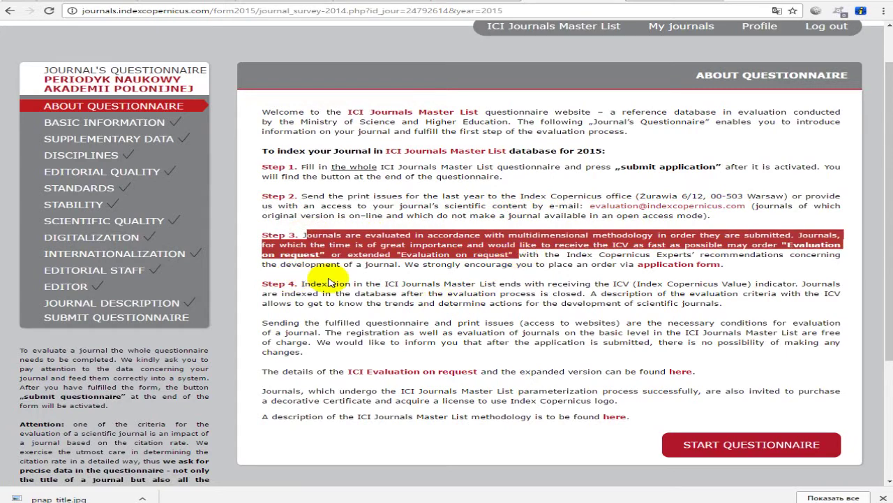
left_click_drag(612, 284, 663, 285)
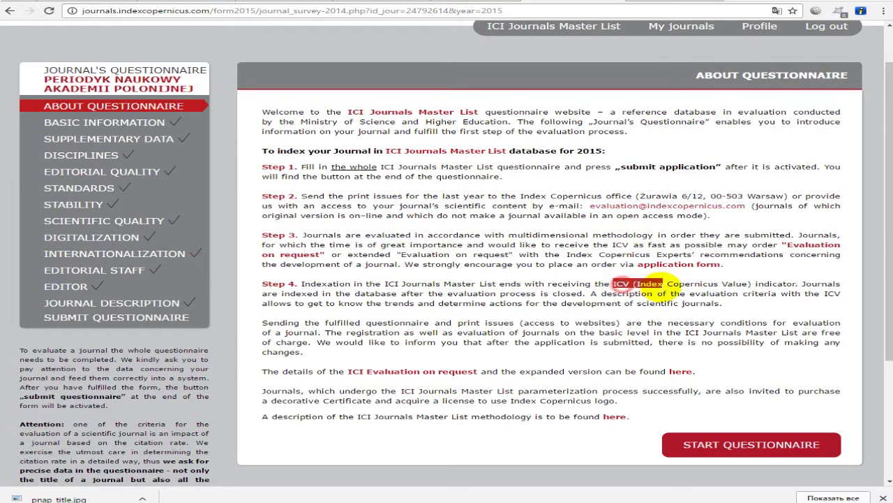
left_click_drag(748, 283, 632, 293)
left_click(628, 292)
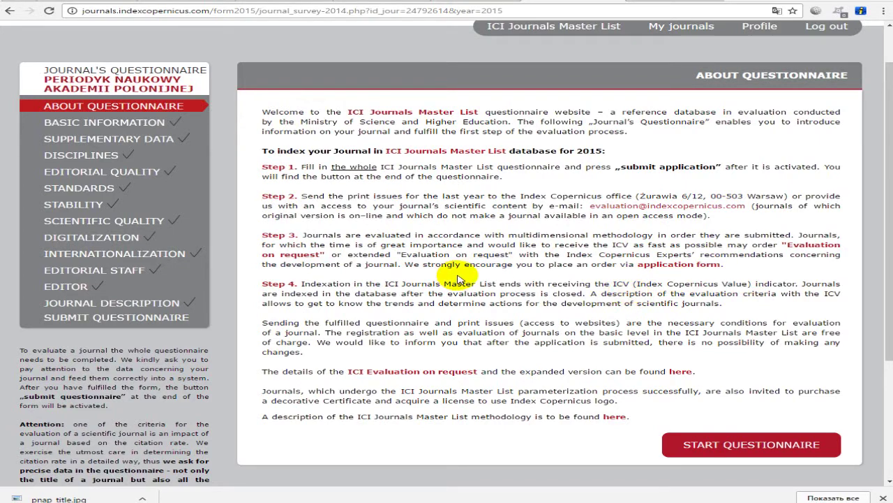
- Start the questionnaire and review the ISSN entries and their years of assignment in the basic information section
left_click(781, 451)
scroll(436, 331, "down", 2)
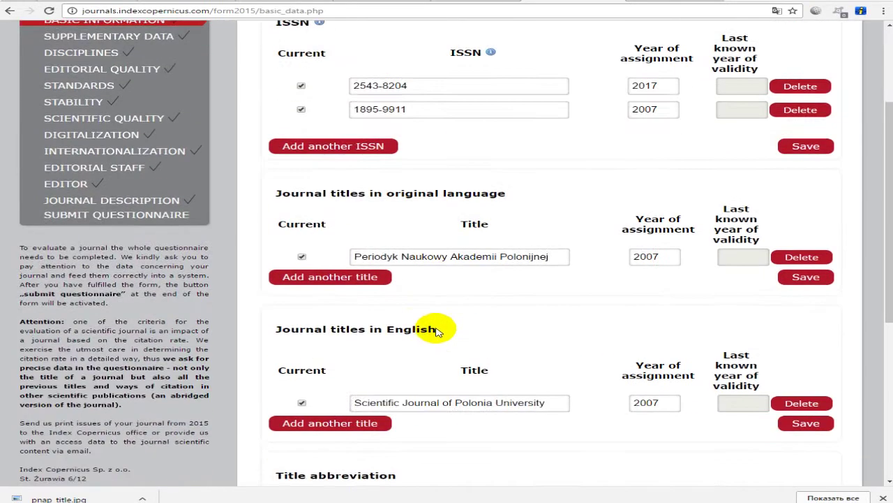
scroll(454, 324, "up", 2)
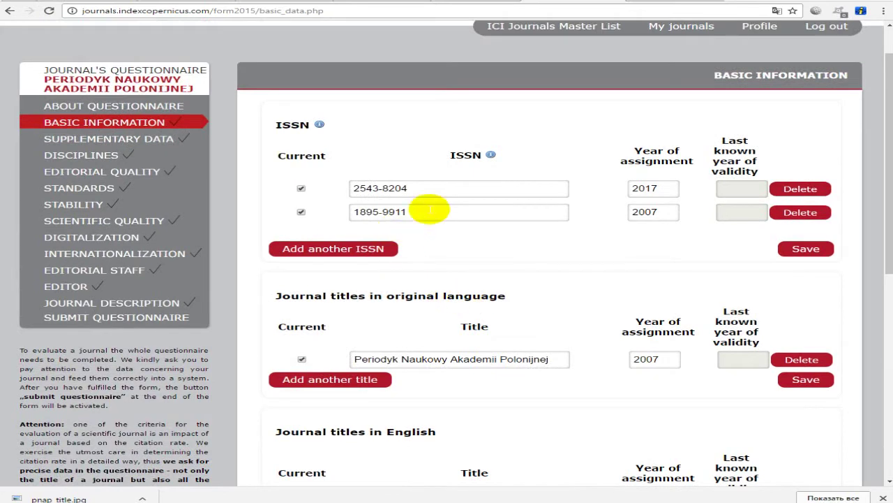
mouse_move(466, 159)
left_click_drag(352, 188, 265, 203)
left_click(433, 209)
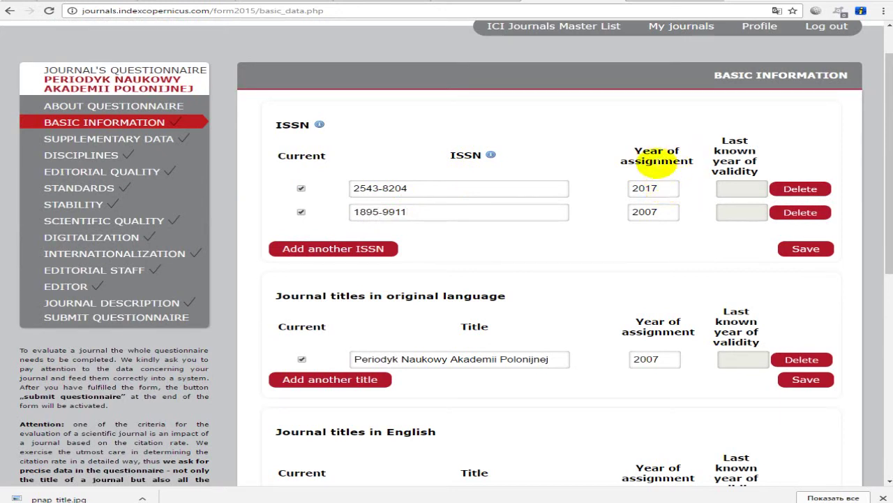
left_click_drag(660, 212, 645, 212)
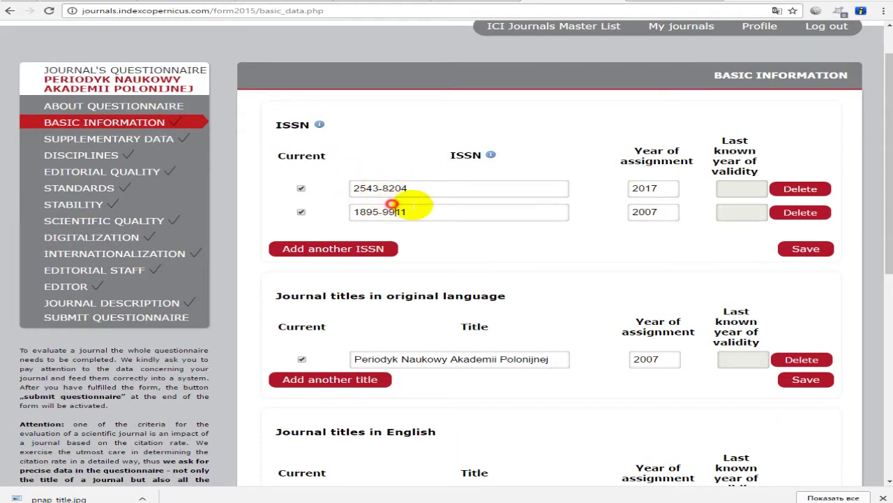
left_click_drag(395, 212, 431, 212)
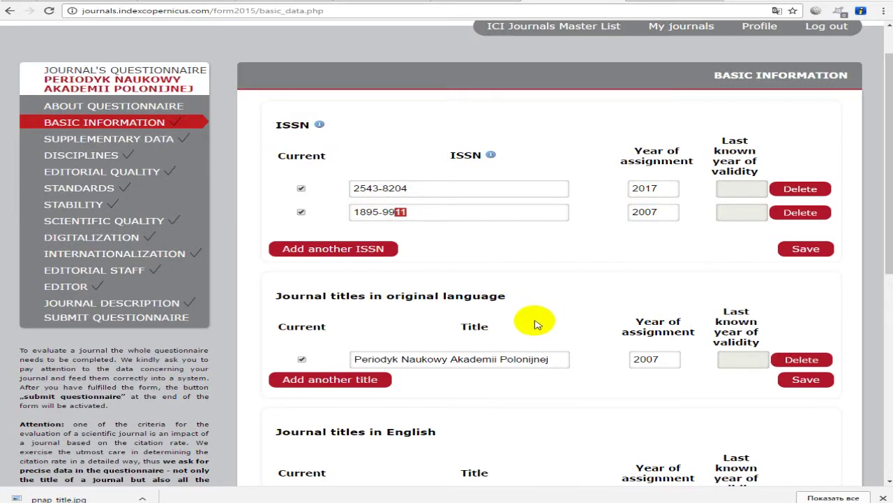
- Check the journal title in the original language and its year of assignment
scroll(425, 289, "down", 2)
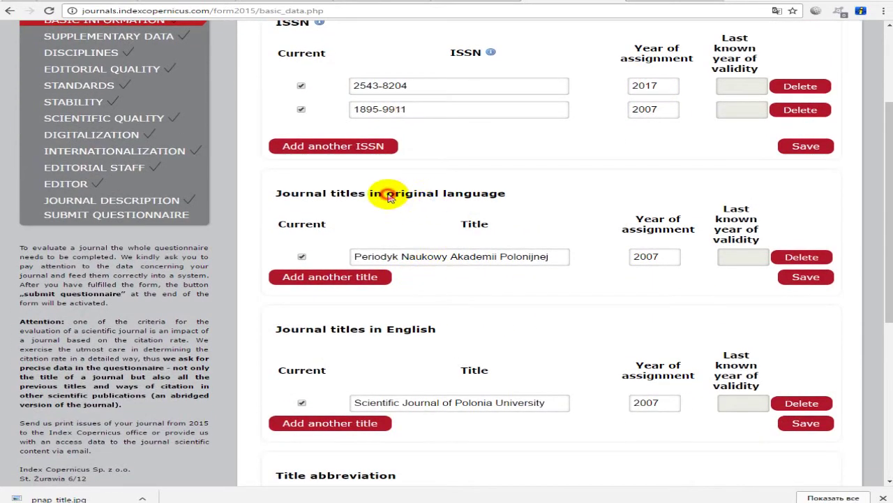
left_click_drag(374, 256, 423, 257)
left_click_drag(393, 195, 524, 195)
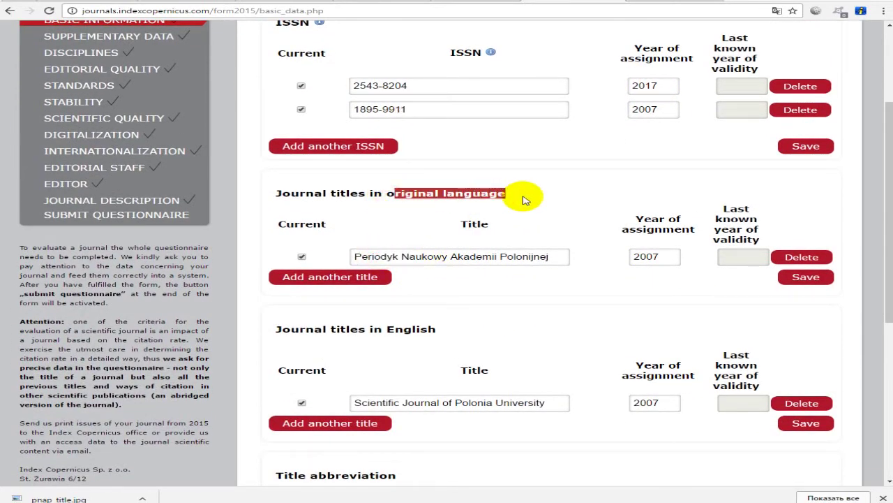
left_click(646, 257)
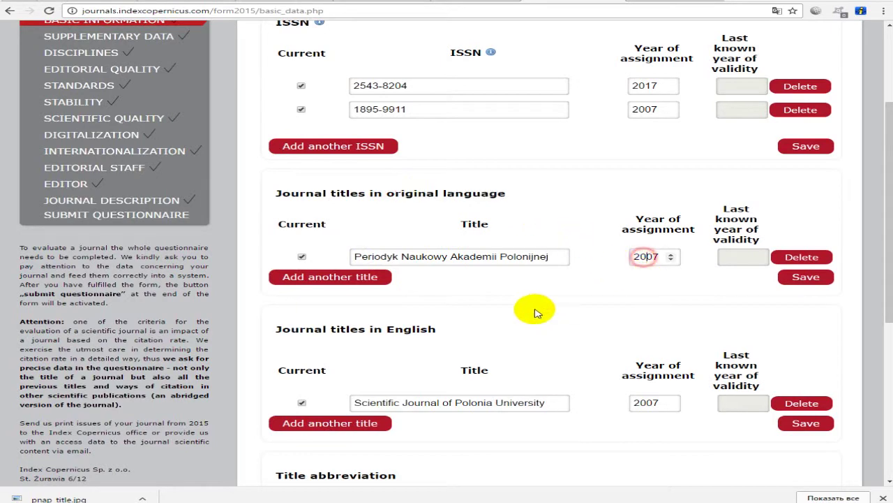
- Review the English title, title abbreviation and title used in citation sections of the basic information
scroll(510, 310, "down", 2)
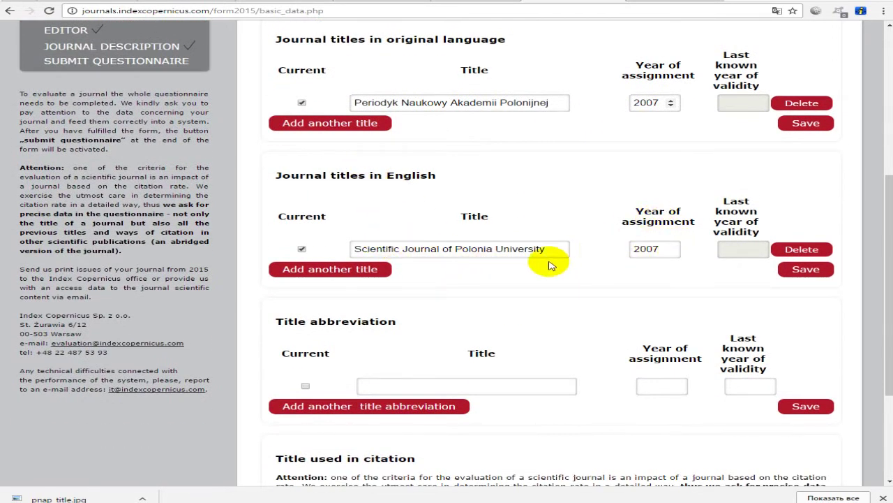
scroll(618, 255, "down", 3)
left_click(385, 231)
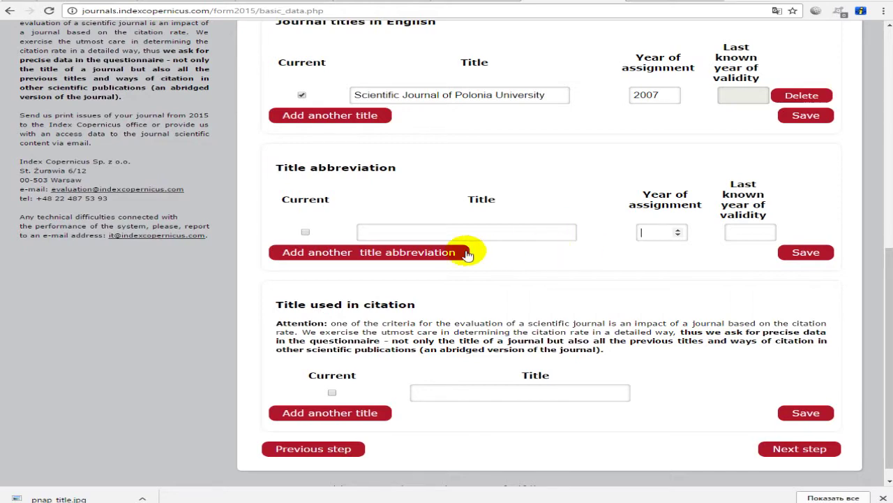
scroll(461, 264, "down", 1)
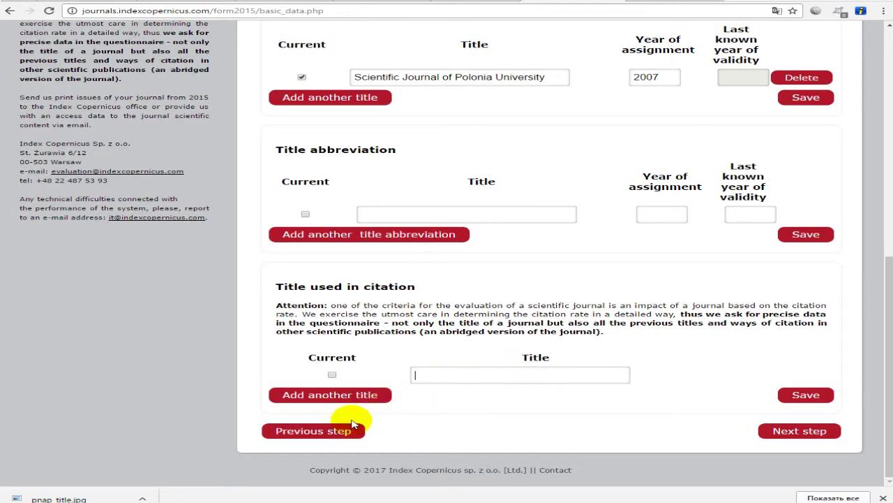
scroll(834, 401, "up", 4)
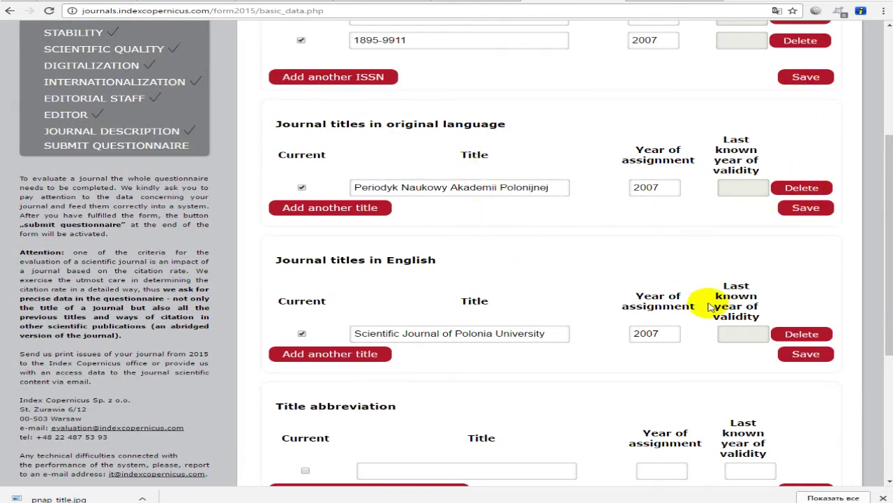
scroll(712, 300, "down", 3)
scroll(830, 440, "down", 2)
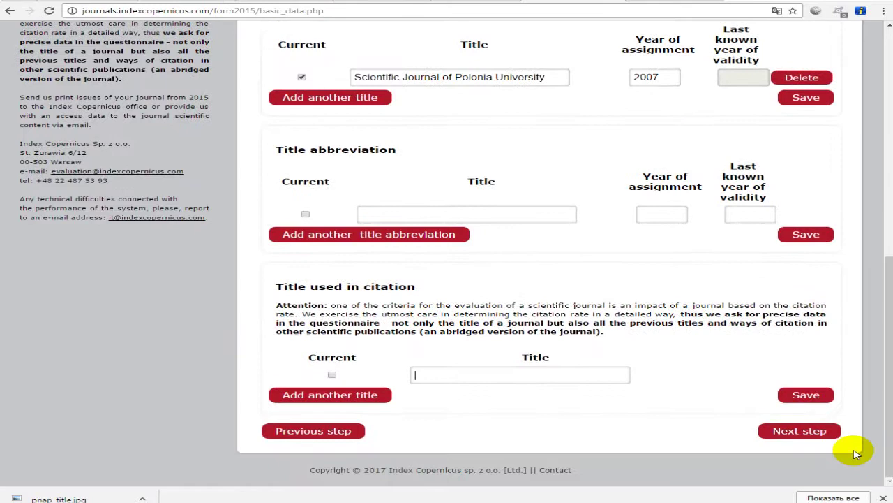
- Advance to the supplementary data section and check the questions about the journal's printed and electronic versions
left_click(800, 431)
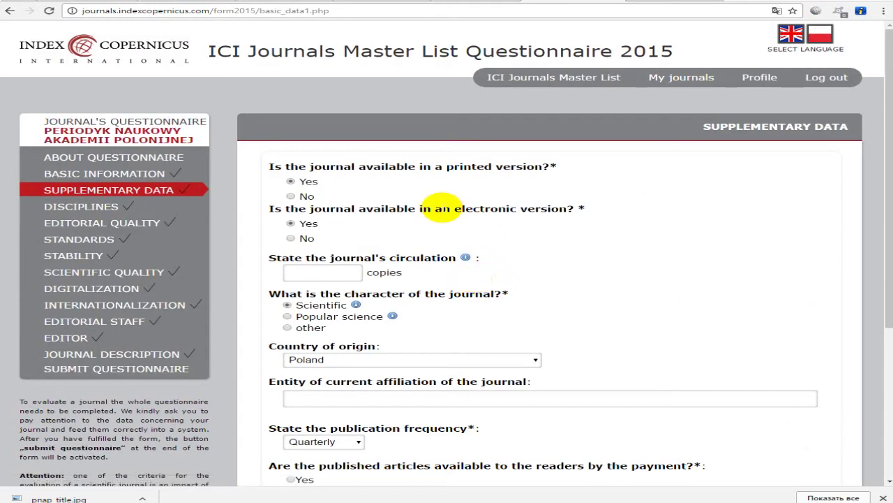
left_click_drag(260, 171, 513, 167)
left_click(481, 167)
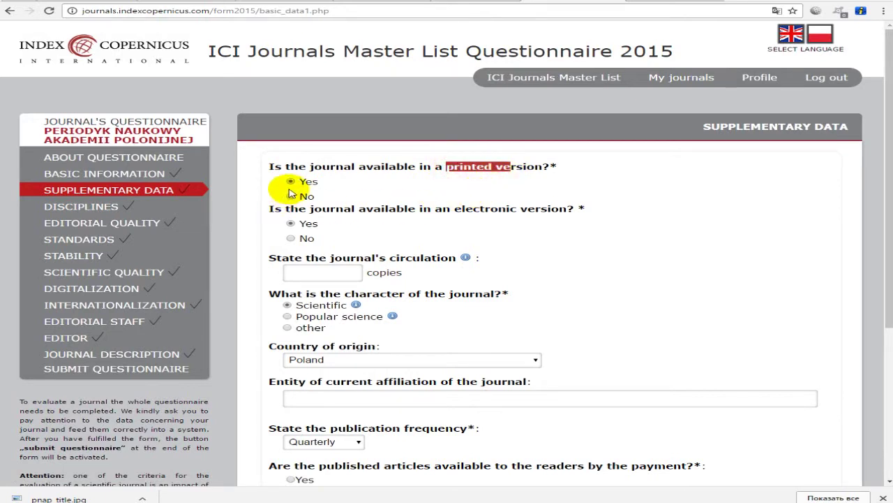
left_click_drag(417, 209, 535, 206)
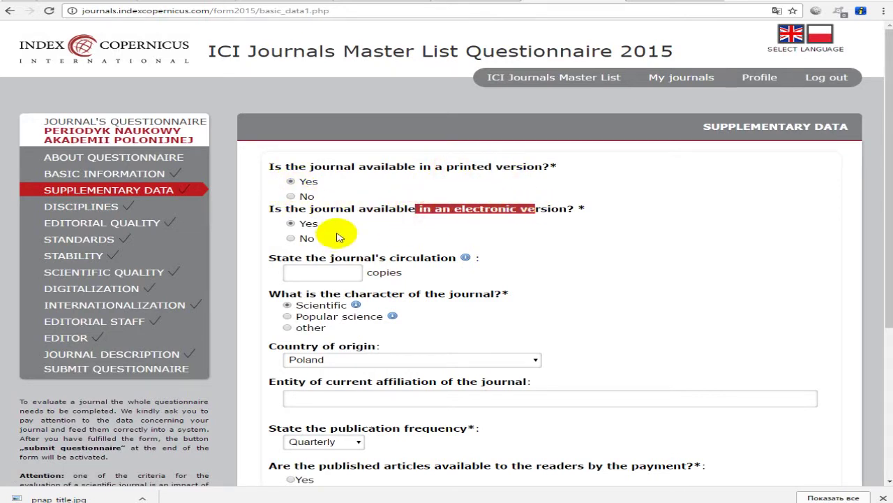
- Examine the journal's circulation field and read the explanation of how circulation is counted
left_click(335, 272)
mouse_move(363, 265)
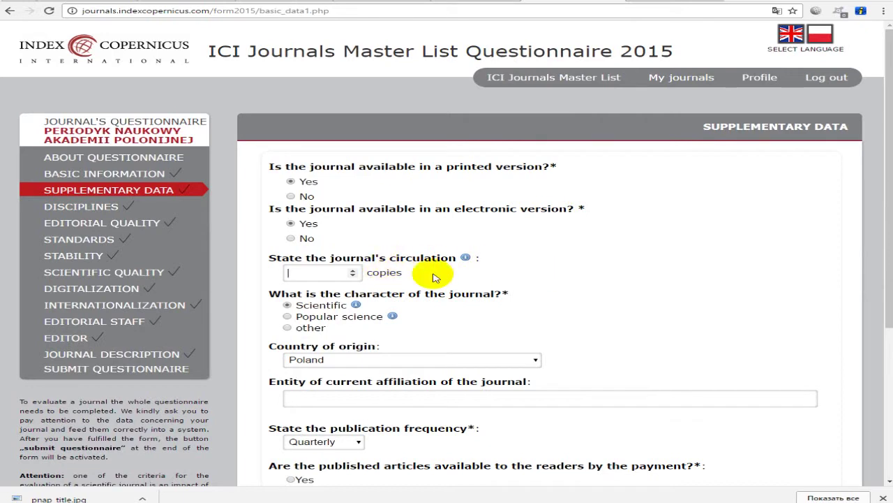
left_click(375, 272)
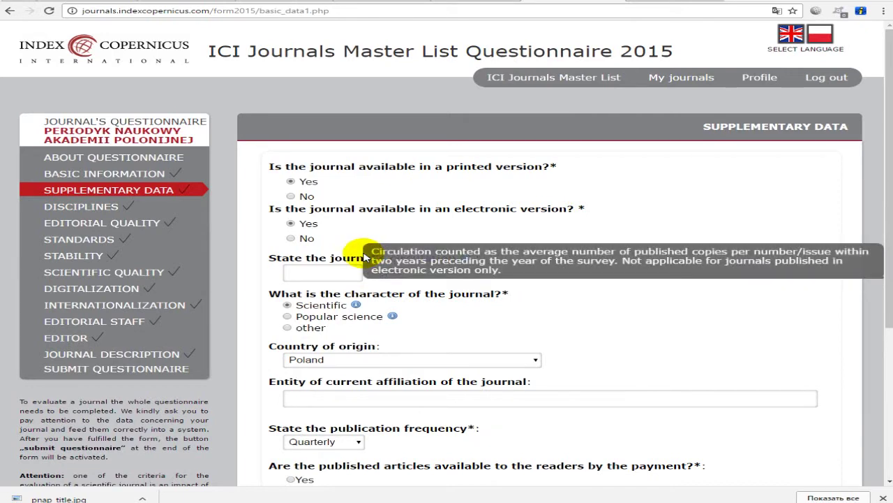
left_click(348, 273)
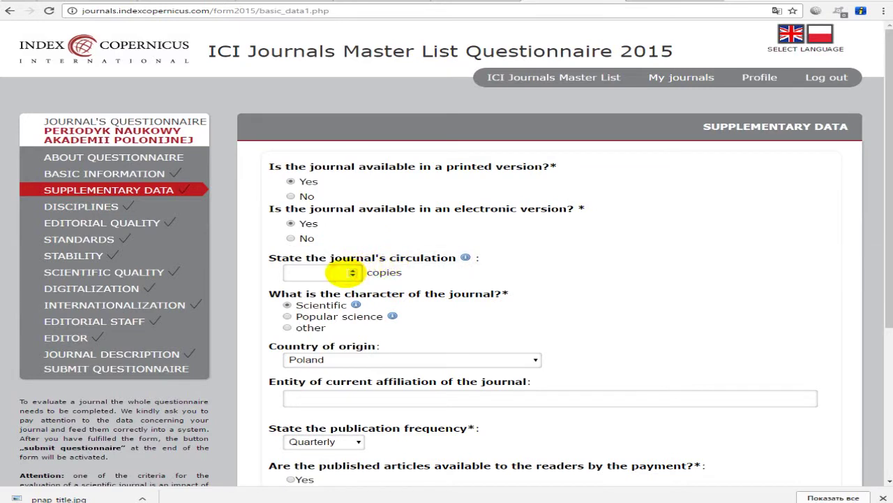
type("1")
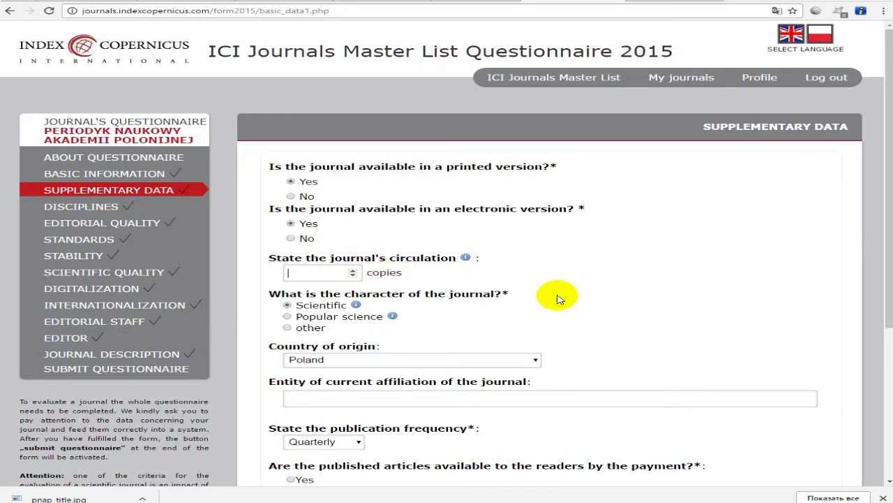
- Change the journal's character to Popular science
scroll(557, 299, "down", 2)
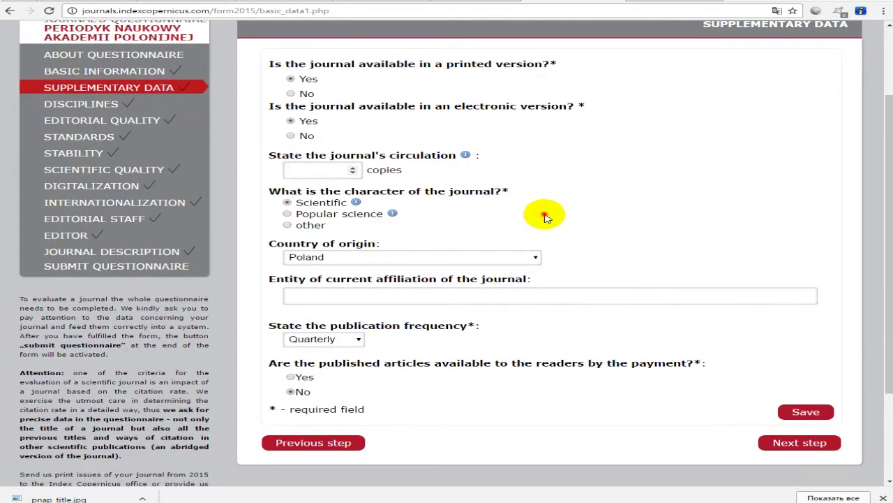
key("Tab")
key("Down")
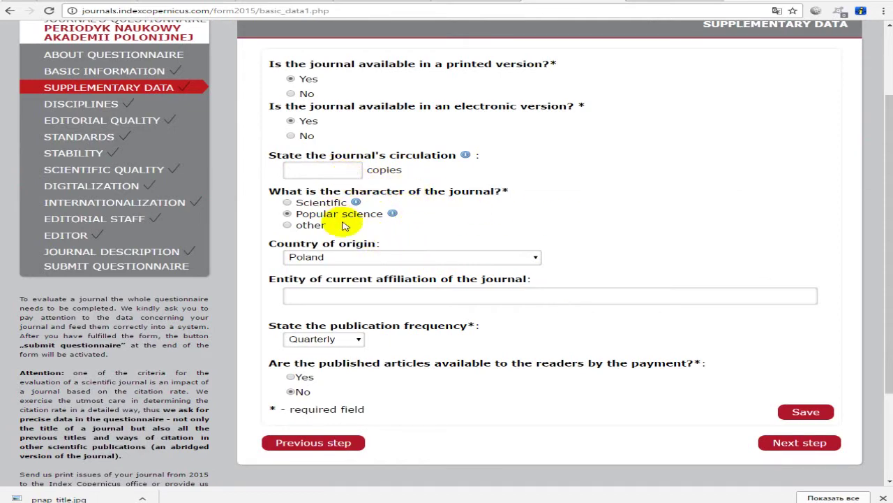
- Read the explanation of the Scientific option and set the journal's character to Scientific
left_click(326, 191)
left_click_drag(328, 193, 499, 189)
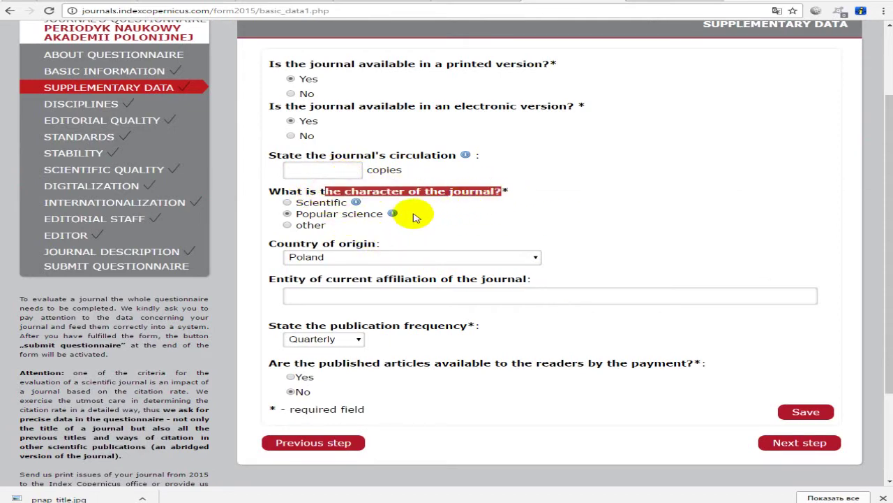
left_click(335, 207)
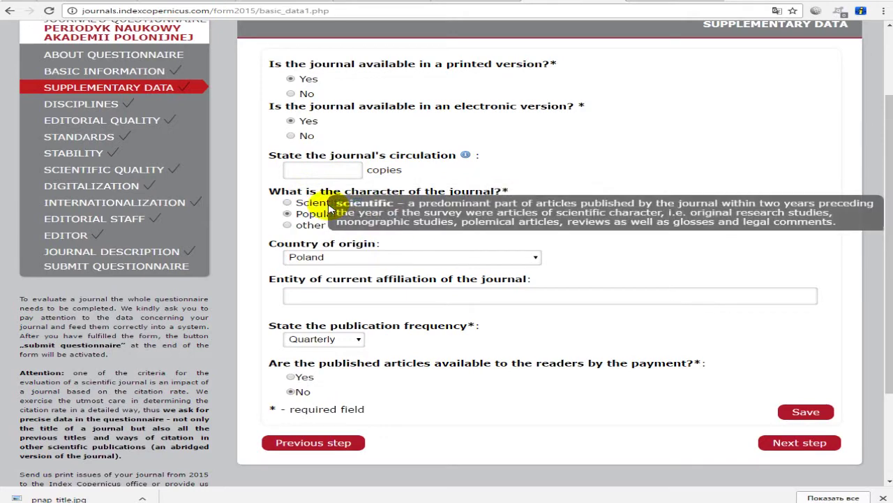
left_click(296, 204)
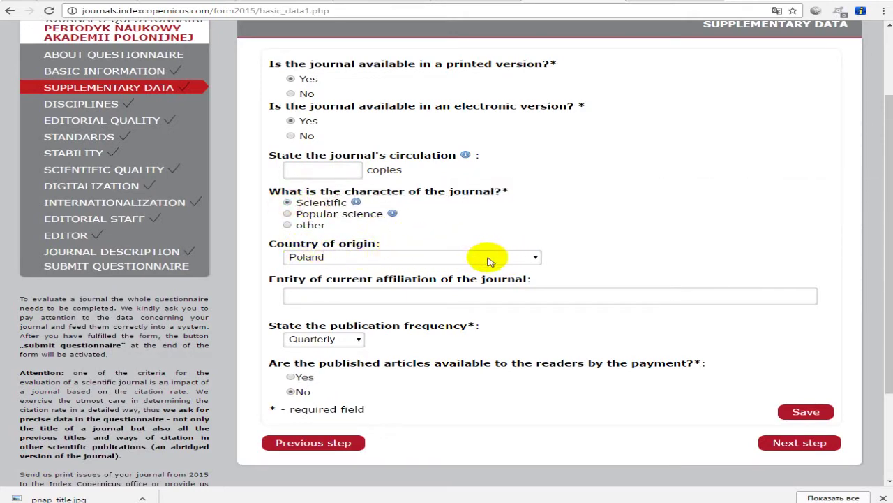
- Switch to the journal's website and copy the publisher name "Educator" Publishing House of Polonia University from the contact details
left_click(517, 257)
left_click(532, 238)
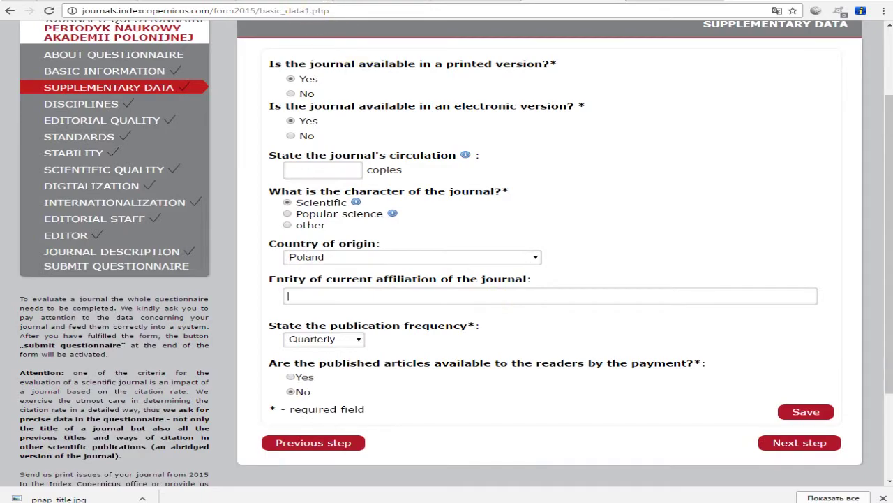
left_click(309, 3)
scroll(274, 248, "down", 4)
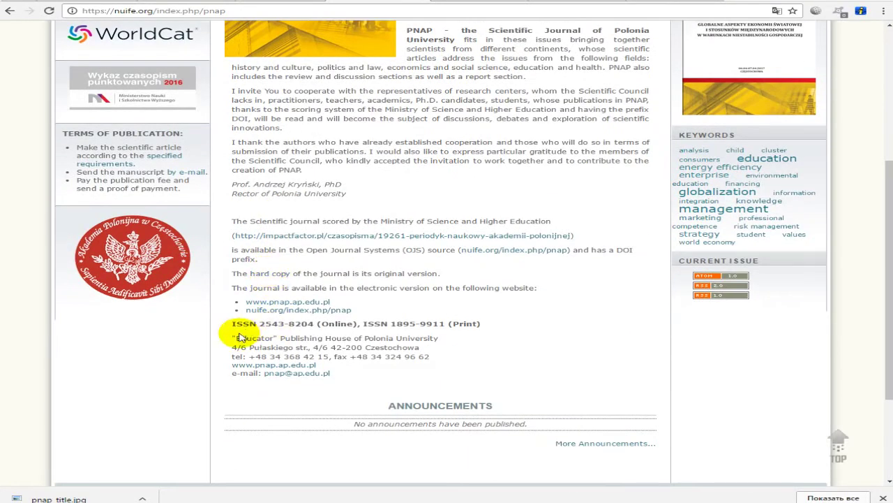
left_click_drag(233, 338, 444, 339)
key("ctrl+c")
- Enter "Educator" Publishing House of Polonia University as the journal's entity of current affiliation in the supplementary data
left_click(563, 4)
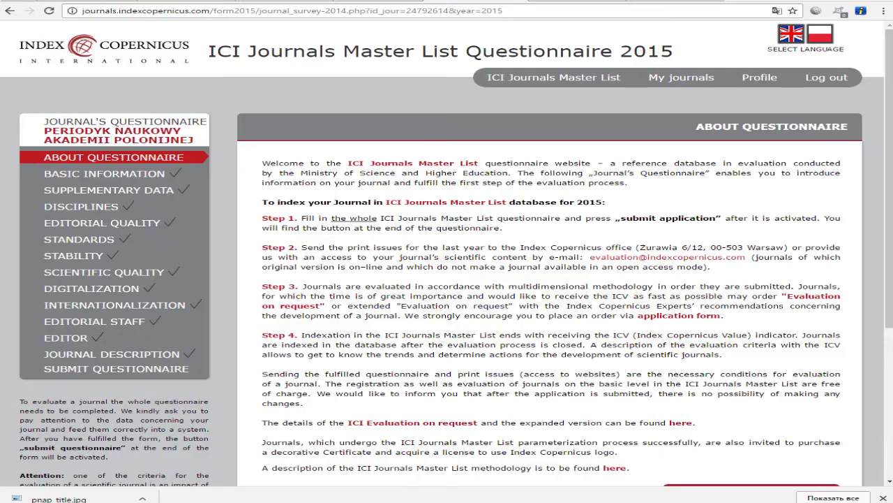
left_click(372, 295)
key("ctrl+v")
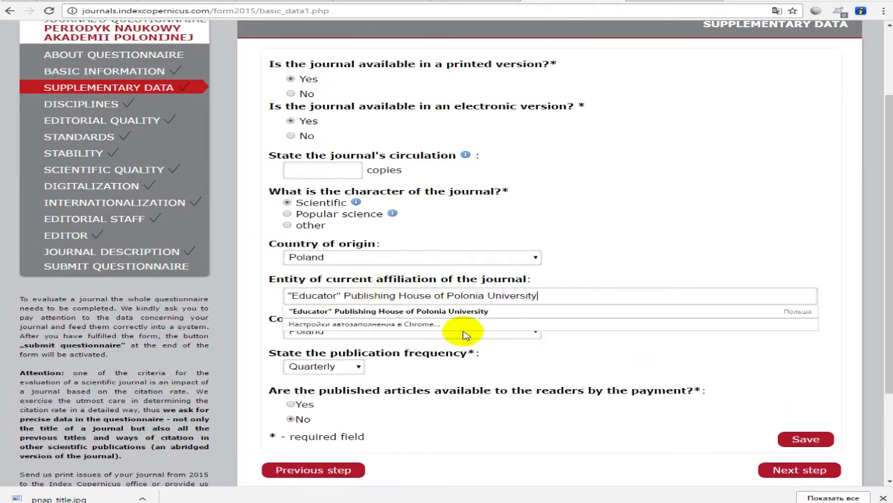
left_click(663, 332)
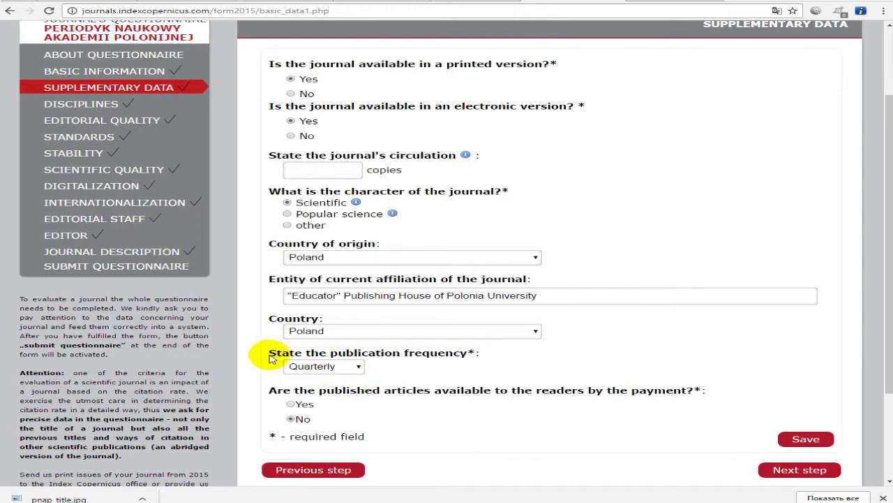
- Check the questions on publication frequency and paid access to articles, and save the supplementary data
left_click_drag(268, 353, 476, 353)
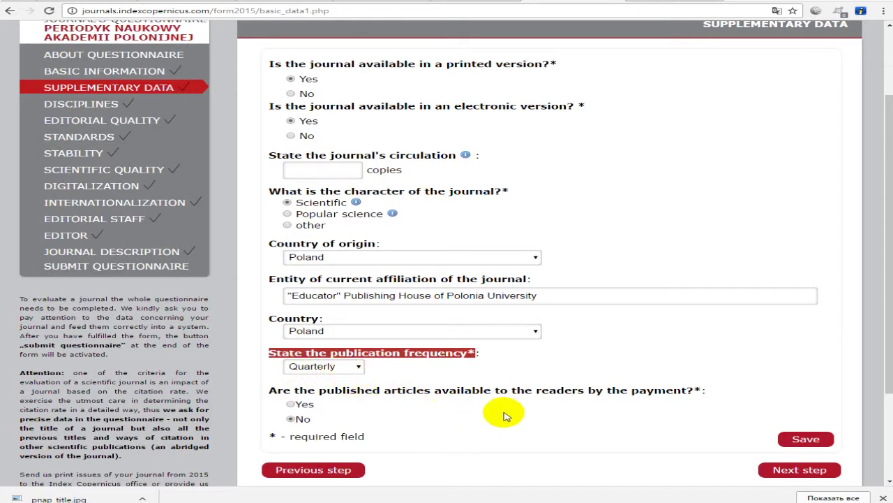
left_click_drag(273, 393, 649, 395)
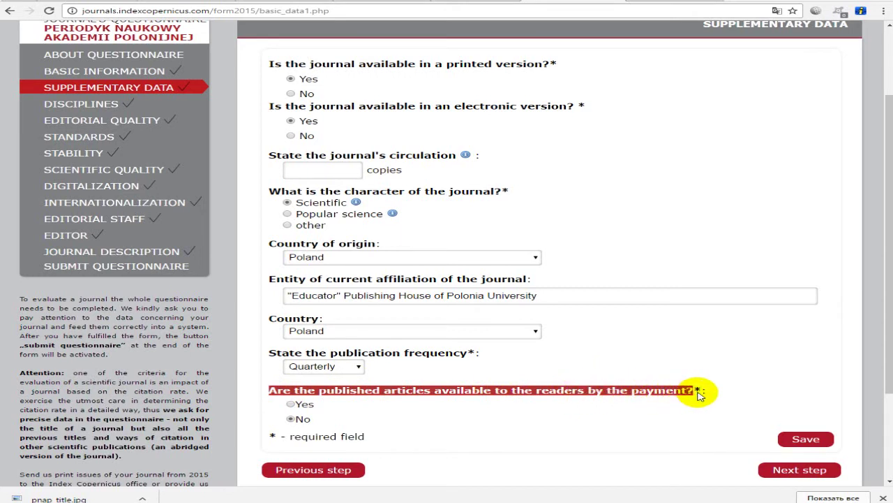
left_click_drag(698, 392, 595, 394)
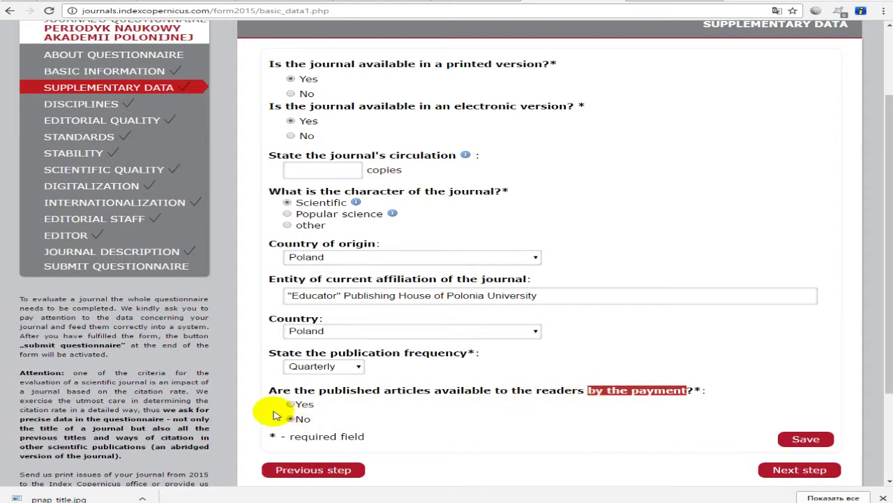
left_click(807, 439)
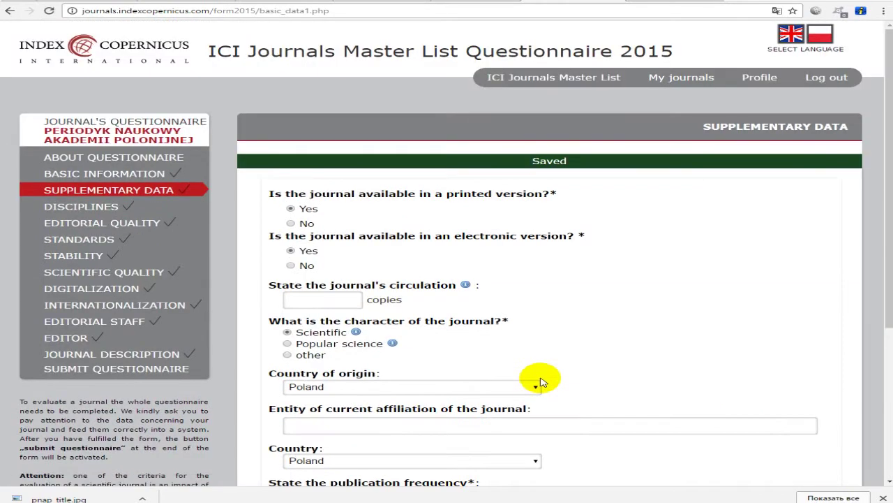
scroll(551, 382, "down", 4)
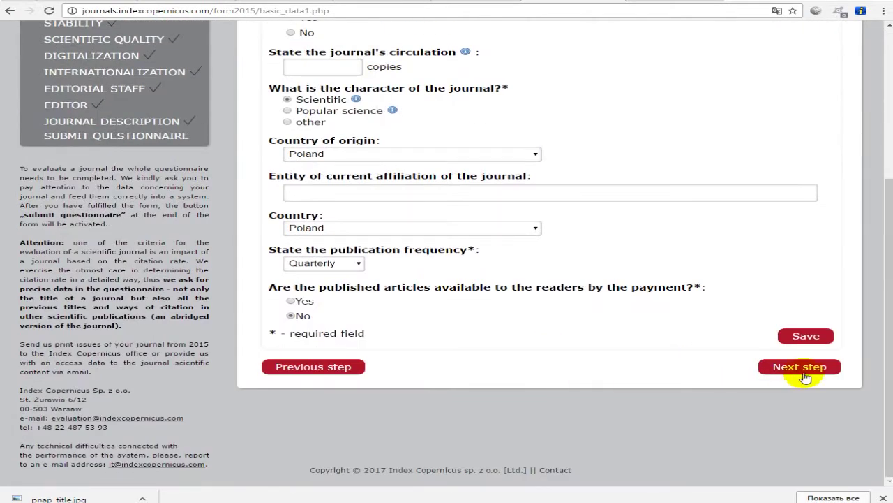
left_click(772, 372)
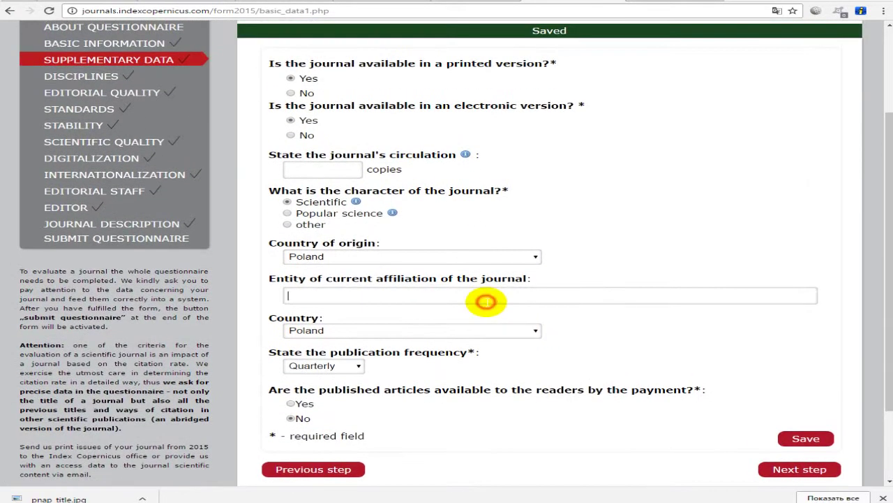
- Try to enter "Educator" Publishing House of Polonia University again as the current affiliation and save the supplementary data
left_click(483, 296)
left_click(708, 271)
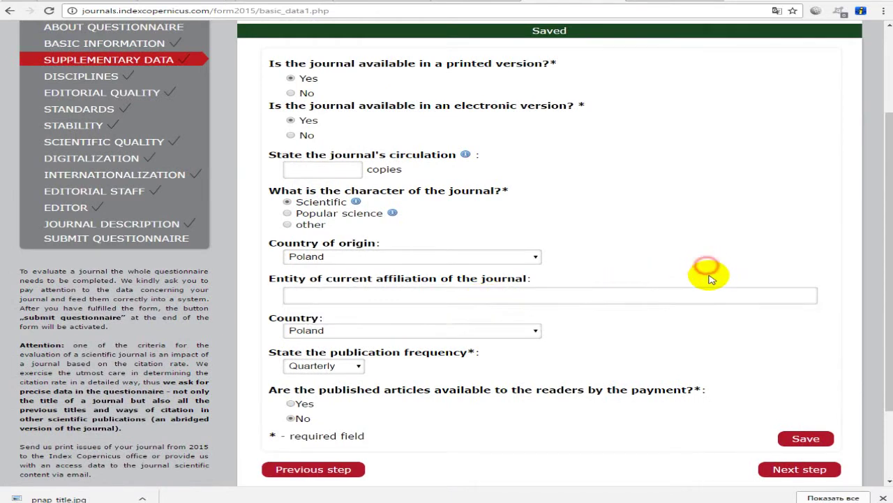
left_click(354, 295)
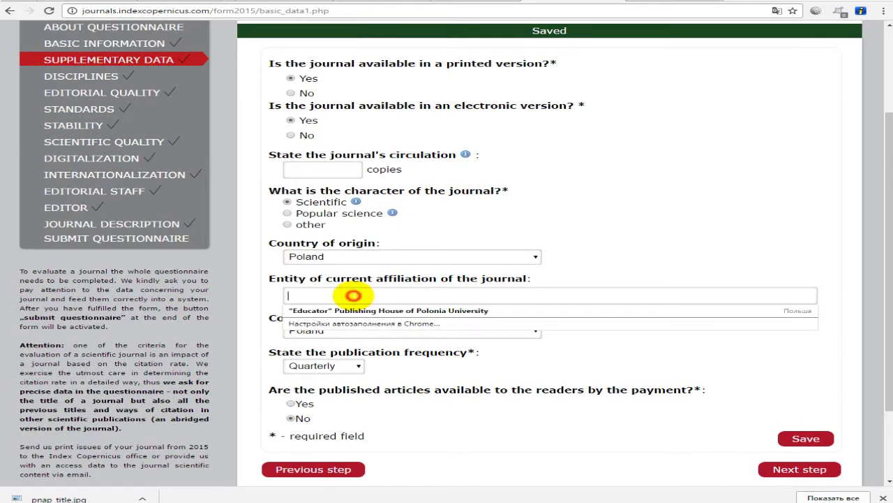
left_click(360, 312)
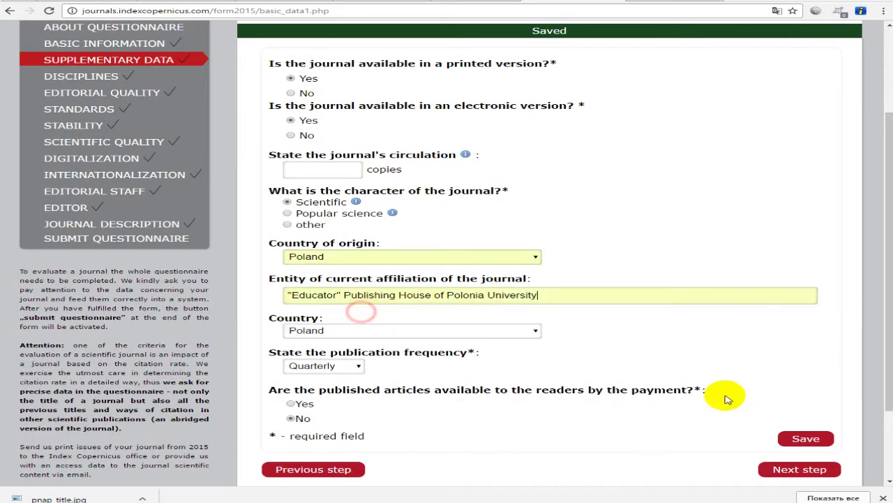
left_click(807, 438)
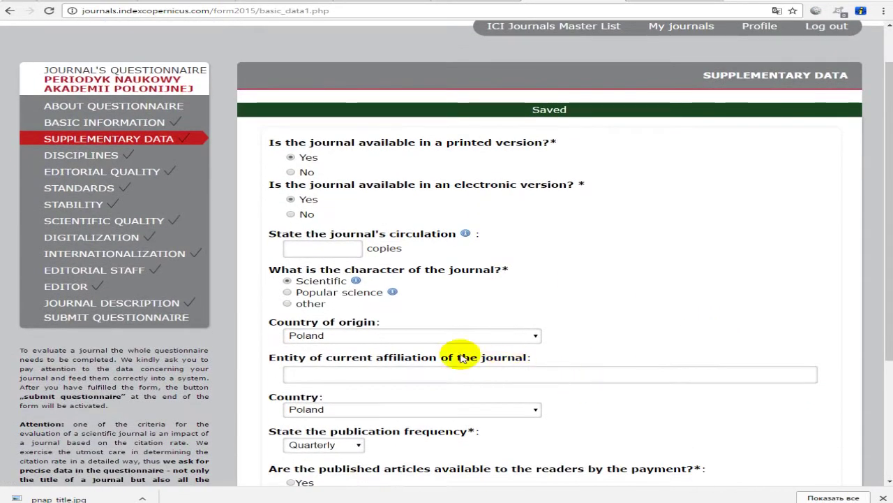
- Review the saved supplementary data and advance to the disciplines section of the questionnaire
scroll(673, 335, "down", 3)
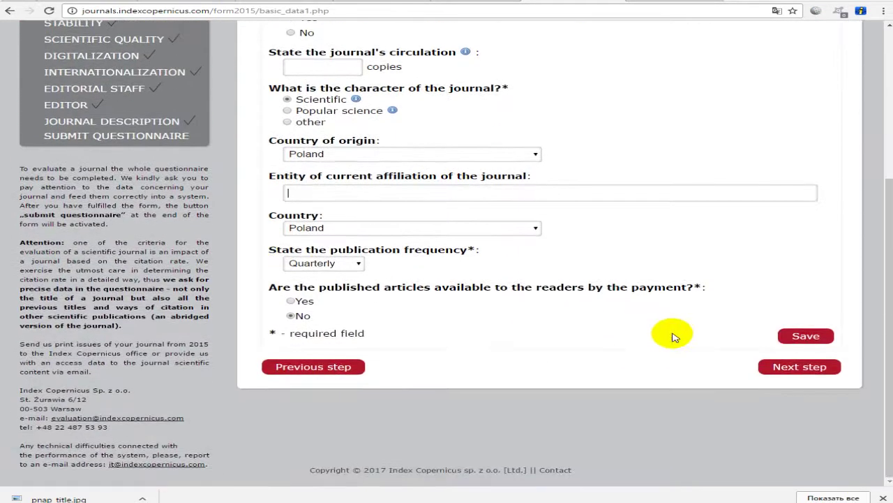
scroll(235, 172, "up", 2)
scroll(454, 285, "down", 1)
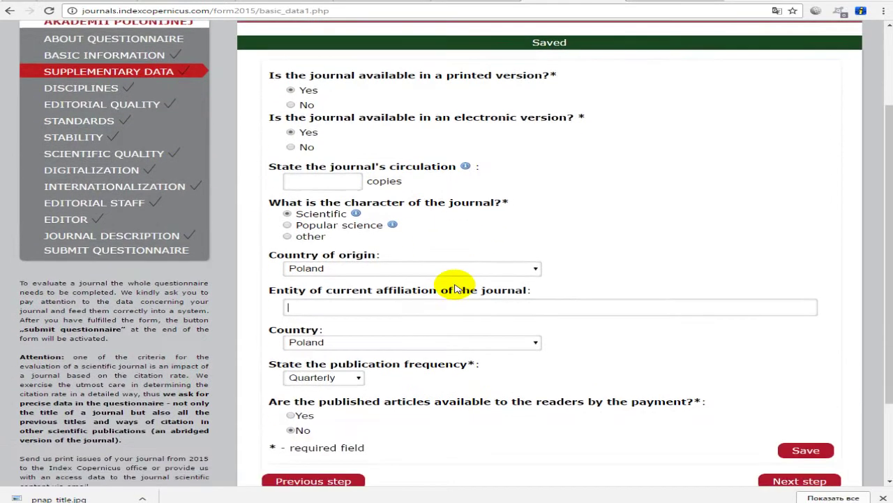
scroll(508, 299, "up", 1)
scroll(586, 302, "down", 3)
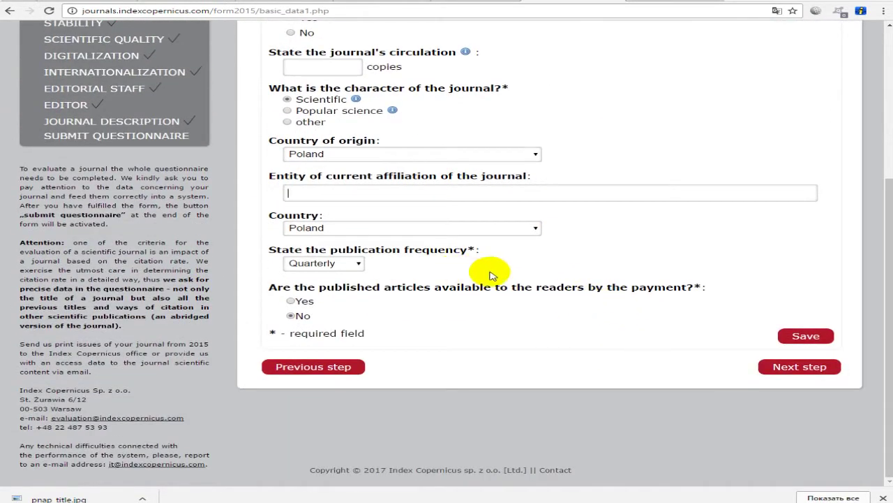
scroll(656, 314, "up", 1)
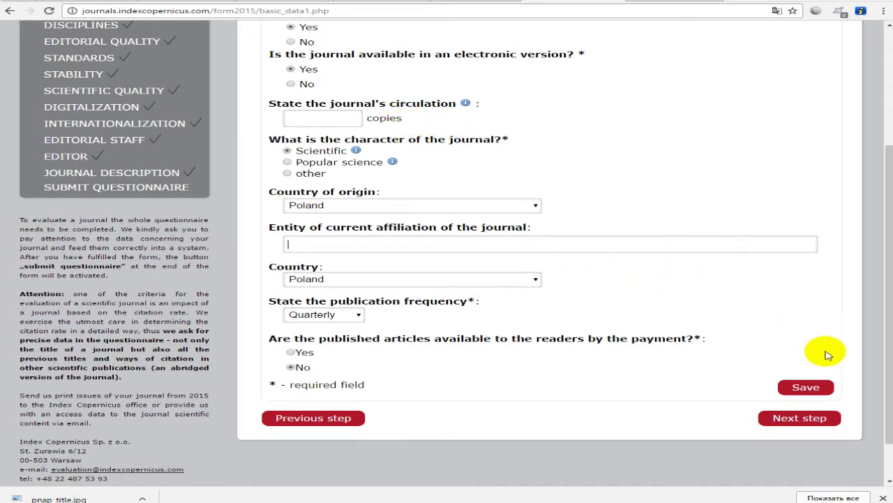
left_click(803, 424)
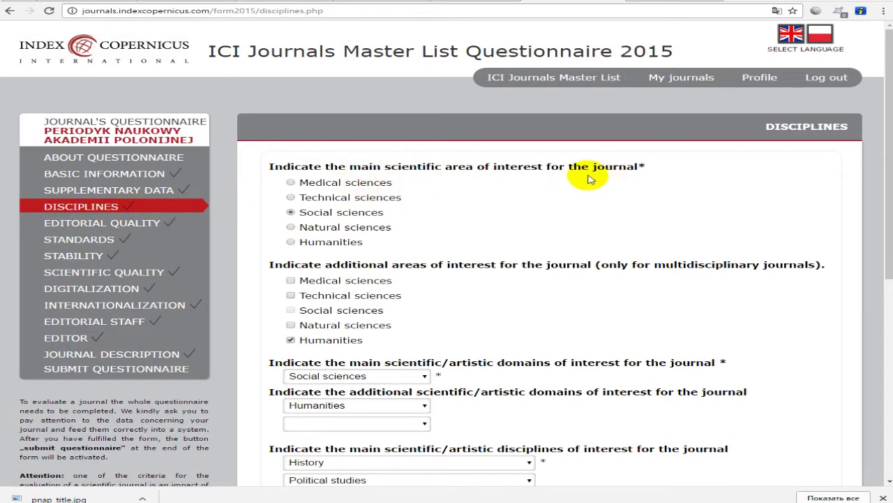
- Examine the questions on the journal's main scientific area of interest and its additional areas for multidisciplinary journals
left_click_drag(637, 166, 294, 174)
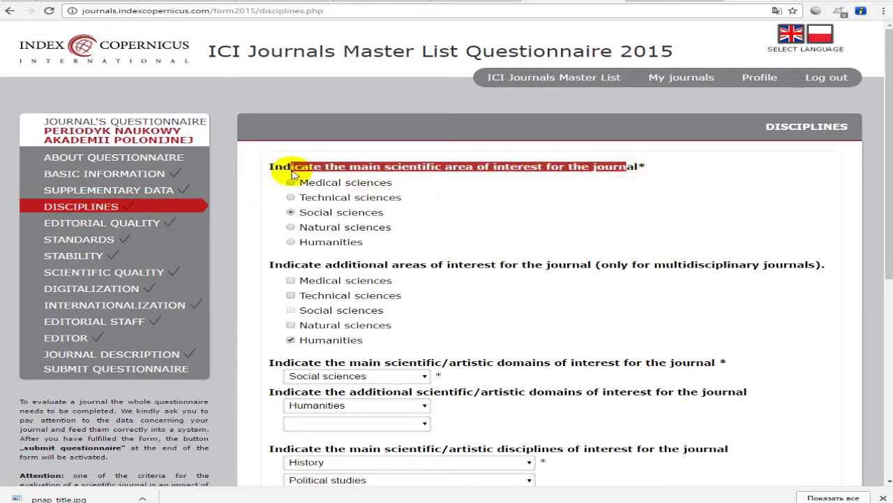
left_click(387, 174)
left_click_drag(452, 166, 588, 168)
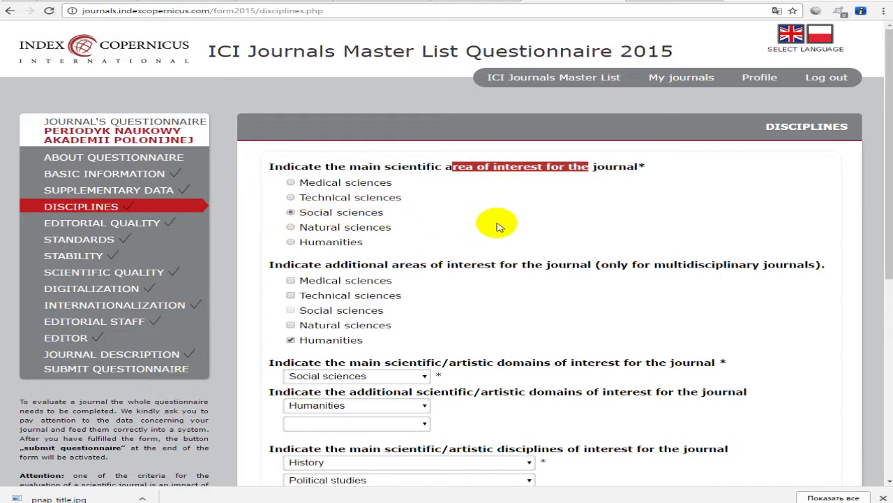
scroll(533, 254, "down", 1)
scroll(533, 254, "down", 3)
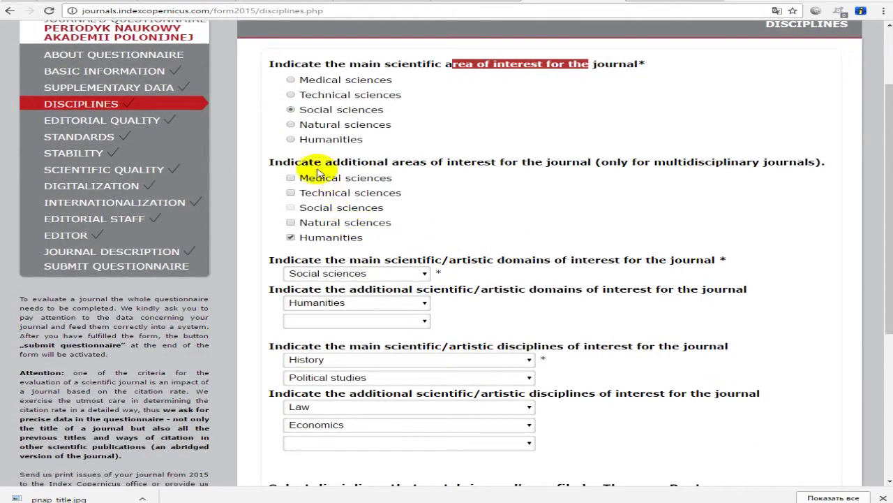
left_click_drag(340, 161, 551, 162)
left_click(377, 241)
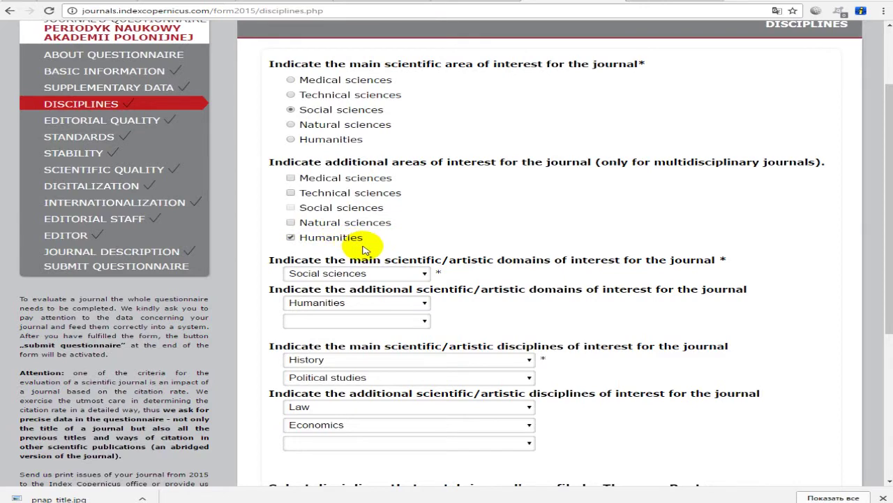
- Review the journal's scientific domains, disciplines and Thomson Reuters profile disciplines, and save the disciplines section
scroll(365, 246, "down", 4)
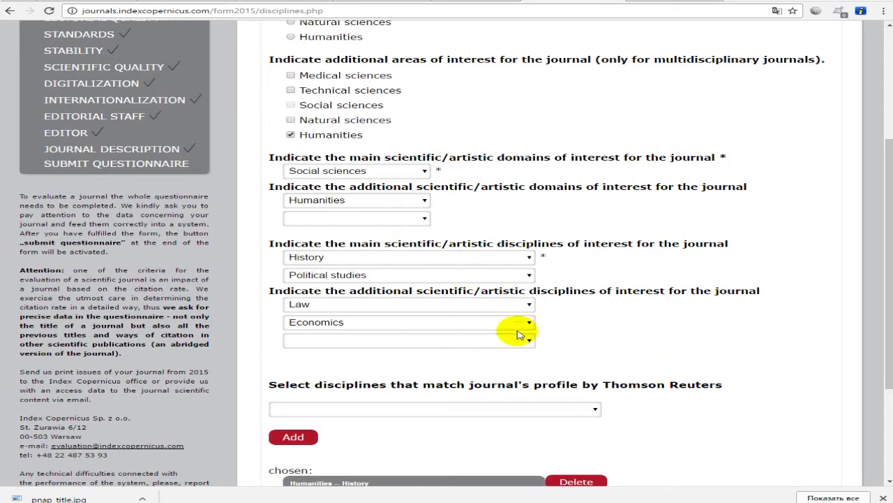
scroll(517, 331, "down", 2)
scroll(677, 368, "up", 3)
scroll(516, 315, "down", 3)
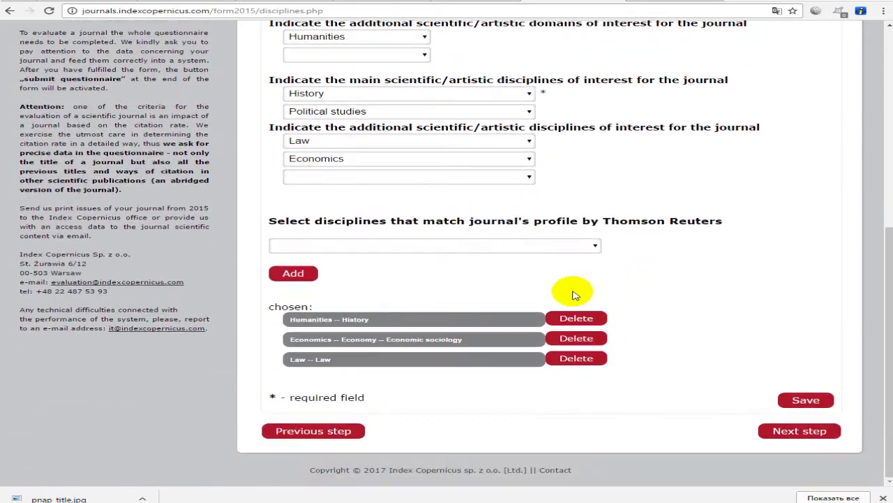
scroll(633, 300, "down", 2)
left_click_drag(294, 222, 574, 228)
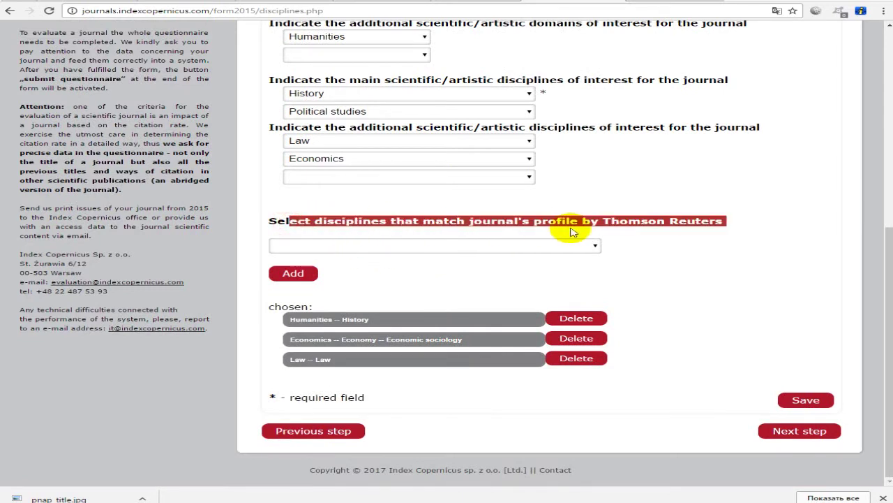
left_click(584, 223)
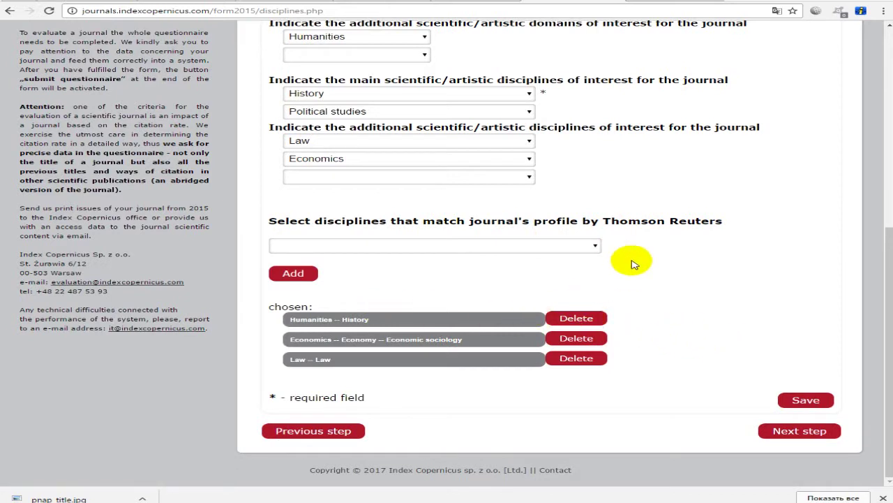
left_click_drag(605, 222, 711, 224)
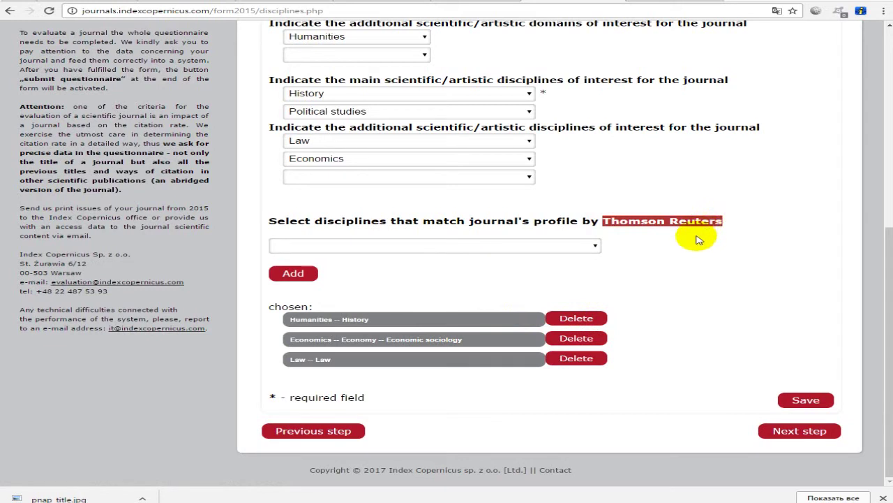
left_click(695, 242)
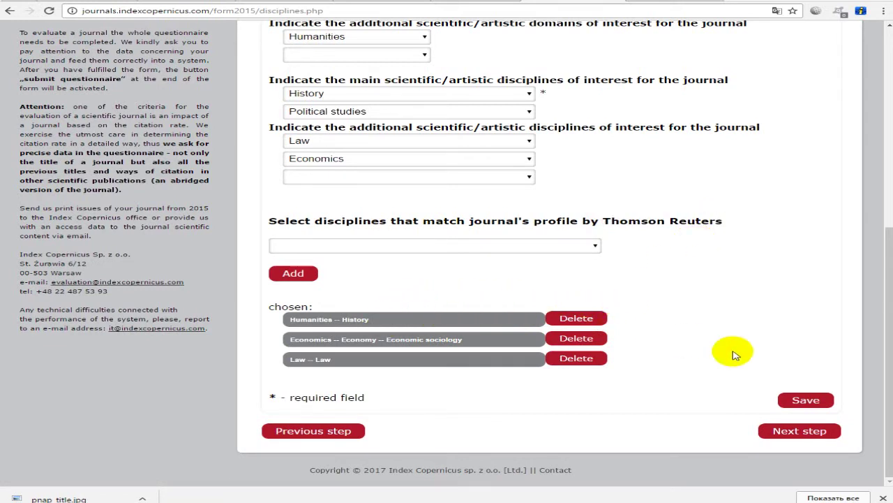
left_click(807, 399)
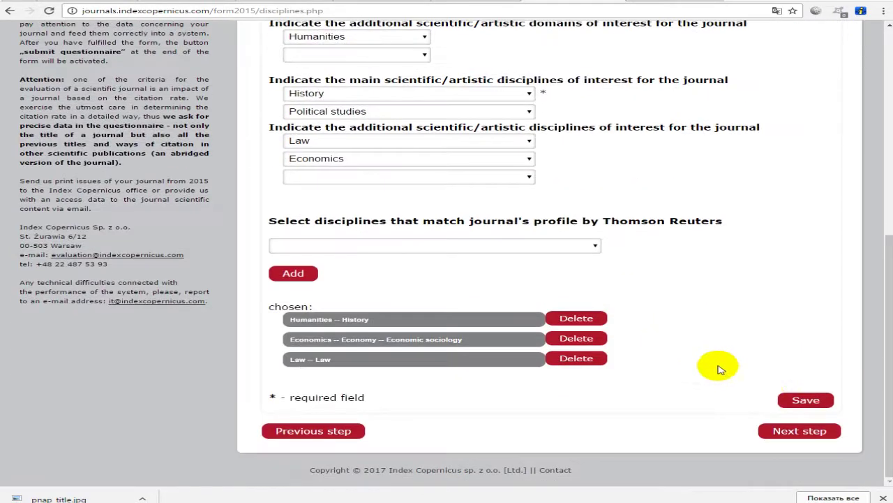
- Advance to the editorial quality section and check the question on information provided on all covers of issues published in 2015
left_click(803, 429)
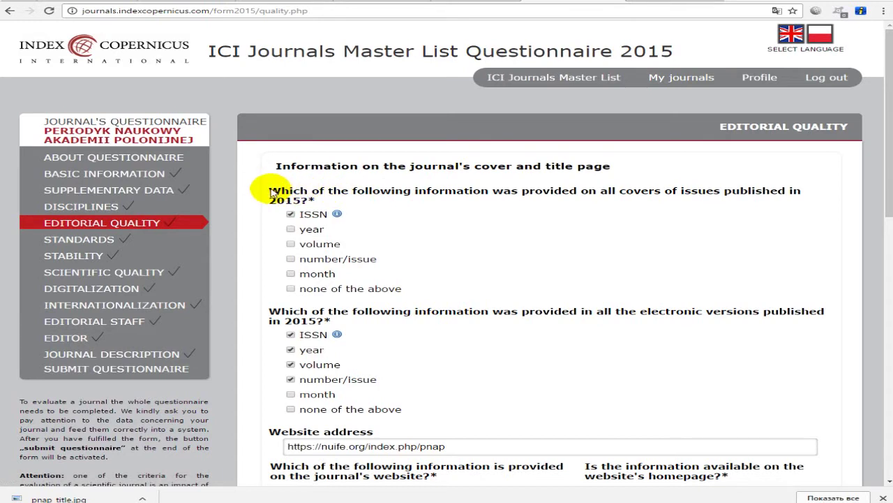
left_click_drag(274, 192, 697, 202)
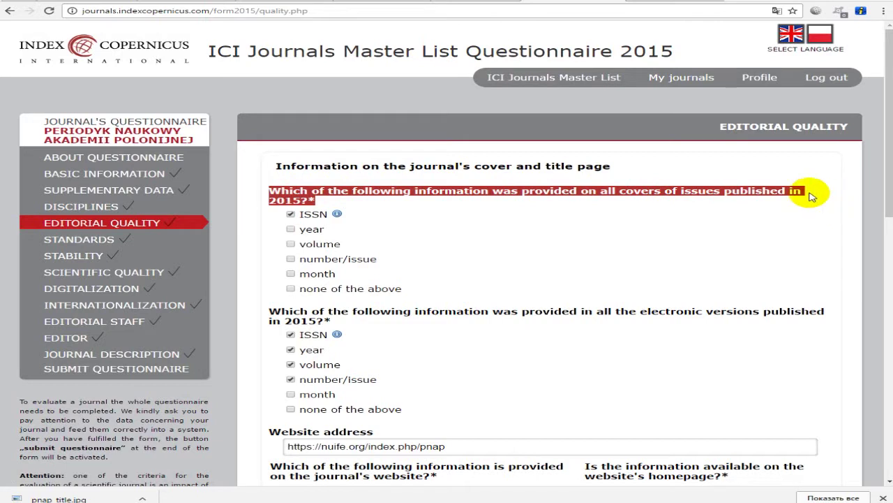
left_click(255, 196)
left_click(395, 200)
left_click(290, 214)
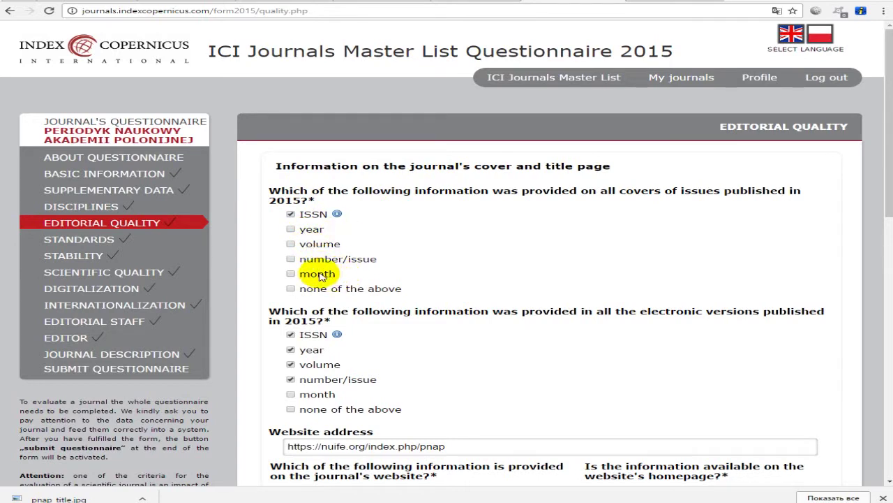
scroll(455, 265, "down", 2)
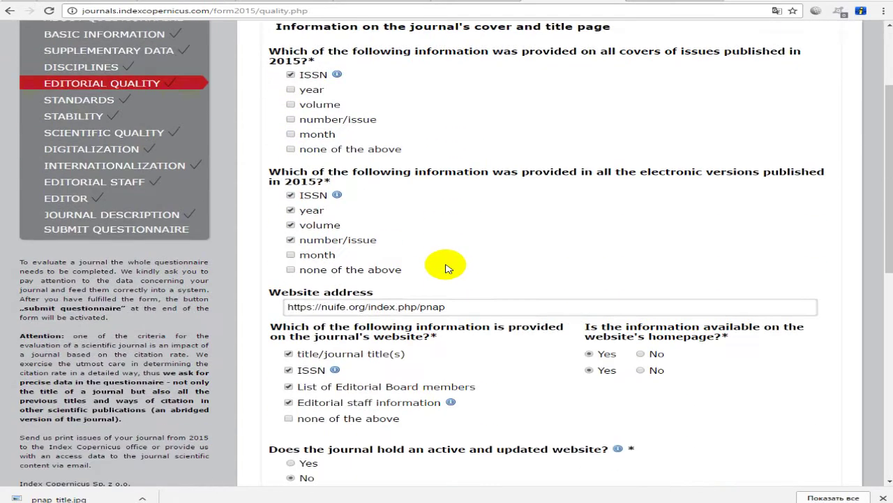
- Check the question on which information was provided in all electronic versions published in 2015
left_click_drag(503, 158, 752, 157)
left_click_drag(269, 158, 333, 170)
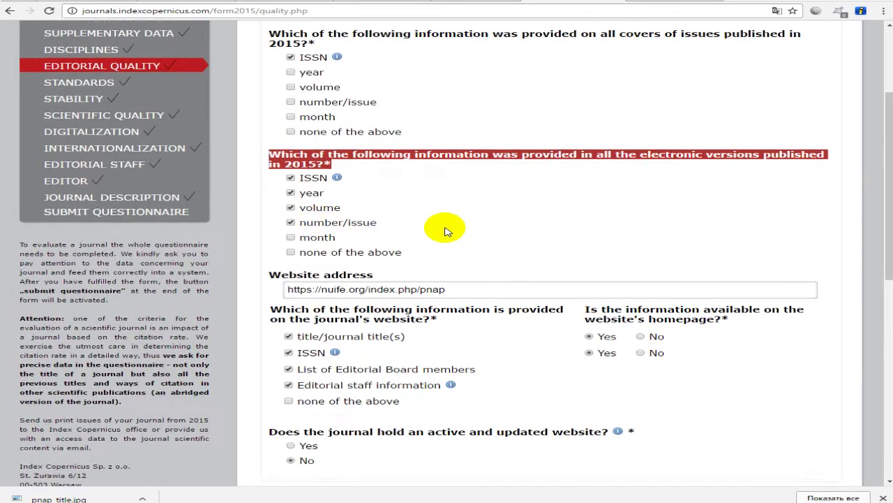
scroll(443, 225, "down", 1)
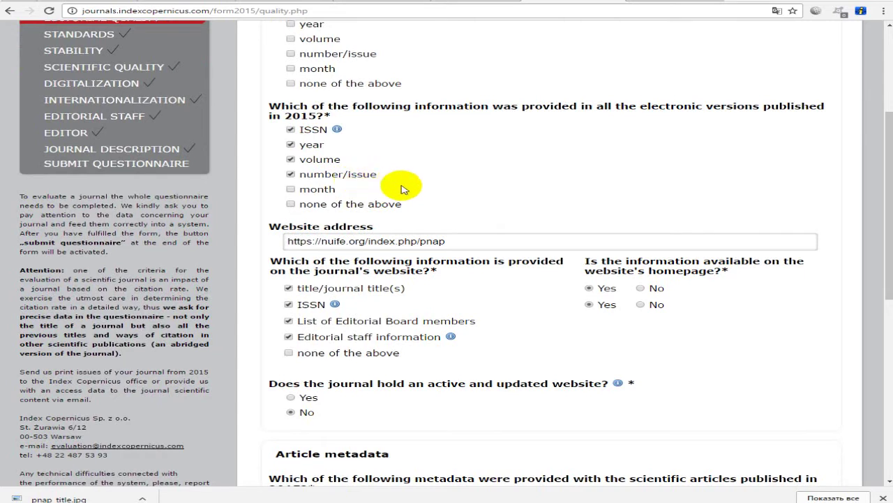
- Review the journal's website address and the questions on the information it provides and whether it is active and updated
left_click(481, 243)
key("ctrl+a")
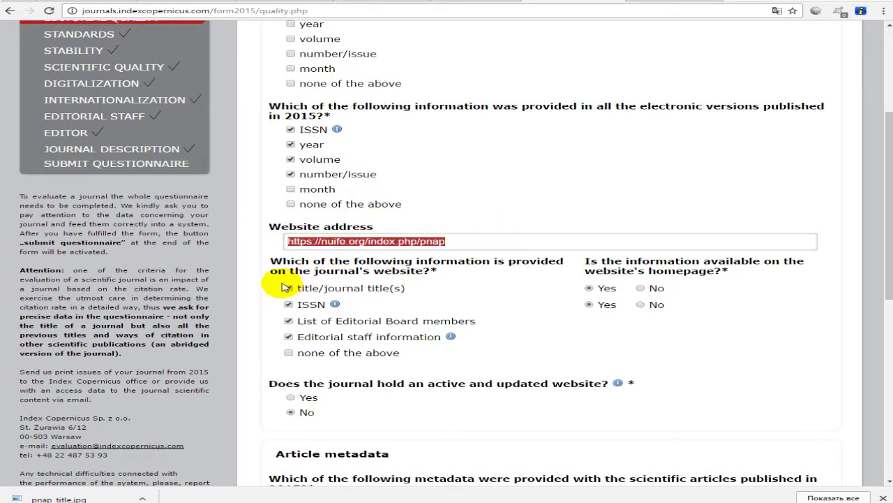
left_click_drag(311, 262, 452, 277)
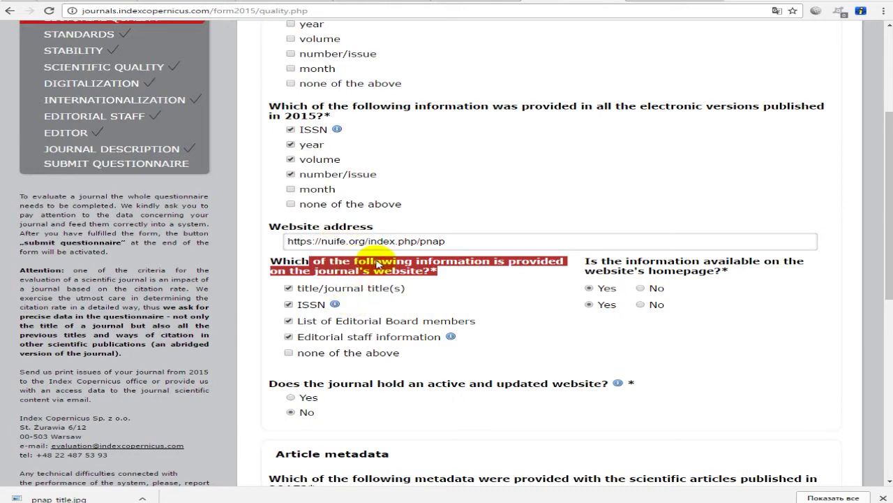
scroll(377, 263, "down", 3)
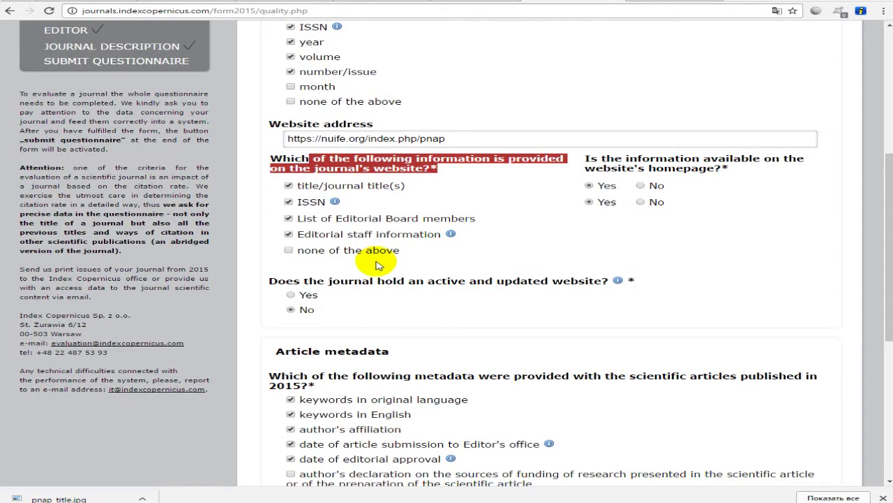
mouse_move(618, 280)
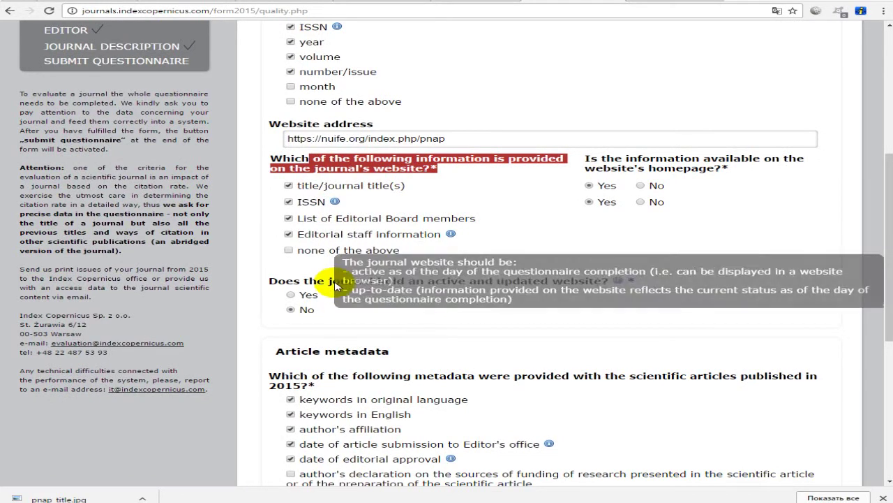
scroll(570, 303, "down", 1)
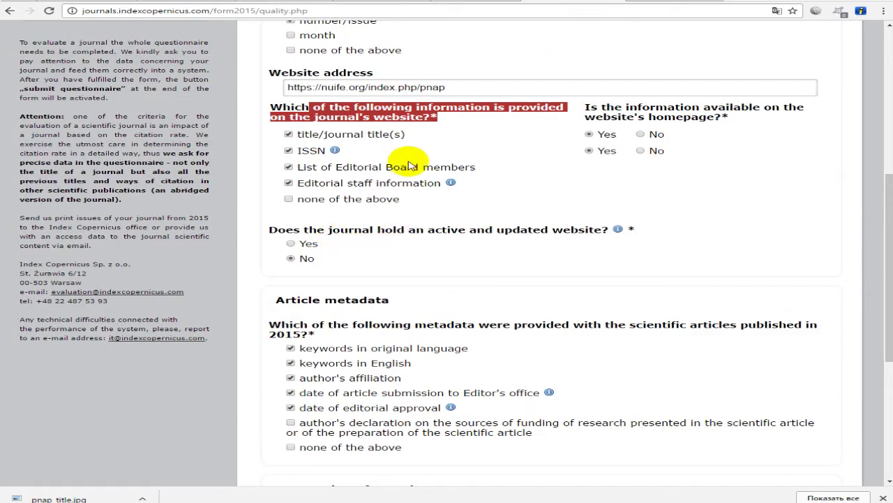
- Examine the article metadata question, including author's affiliation and the explanation of the editorial approval date
left_click(504, 325)
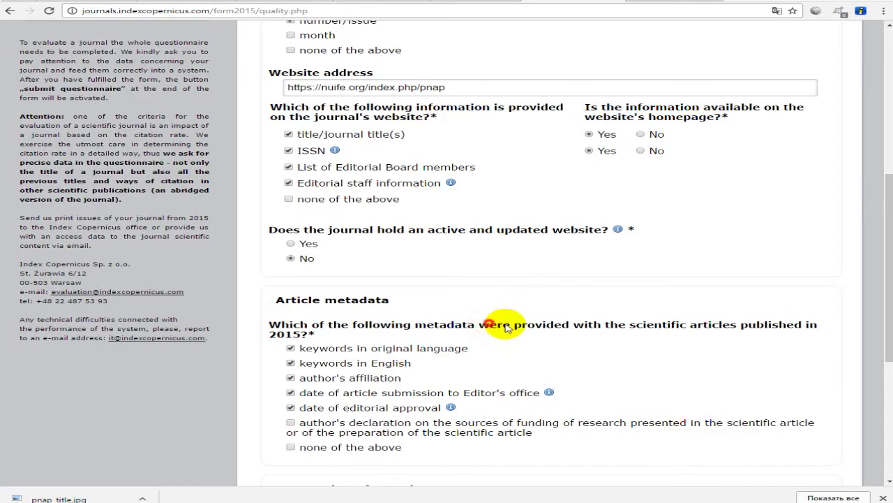
left_click_drag(506, 328, 729, 335)
left_click(495, 326)
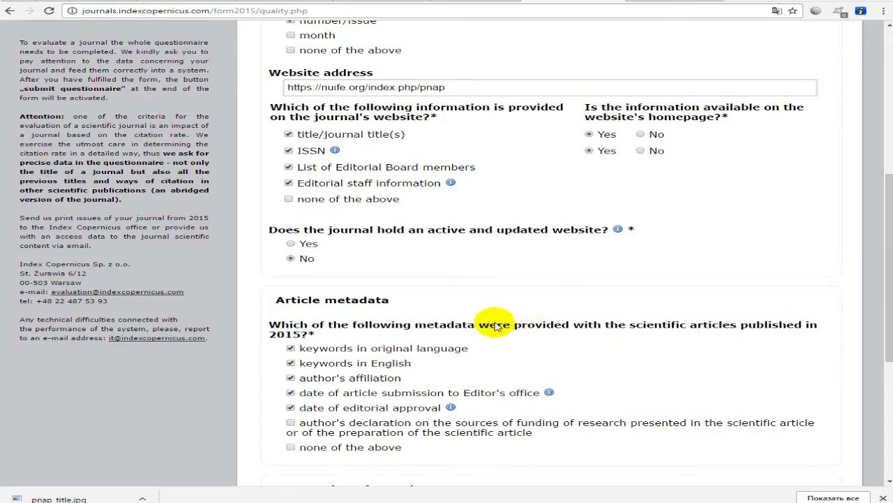
left_click_drag(485, 331, 804, 327)
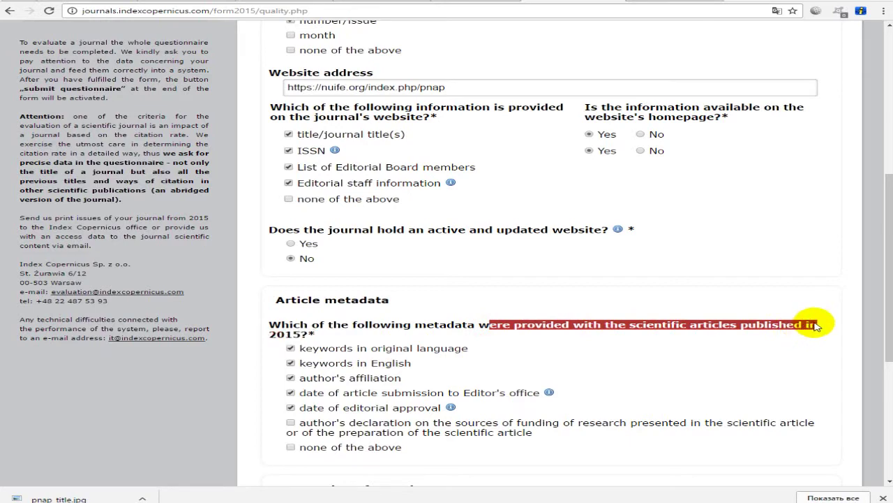
scroll(395, 311, "down", 2)
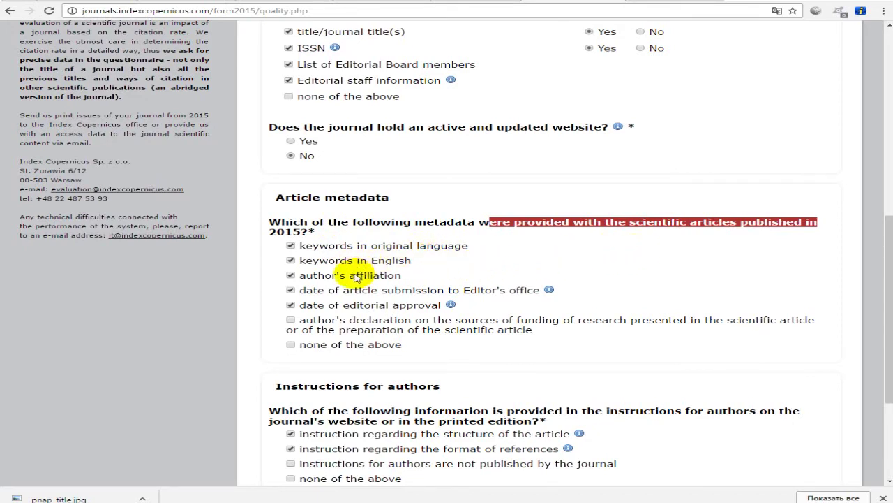
left_click(386, 279)
left_click_drag(386, 279, 313, 277)
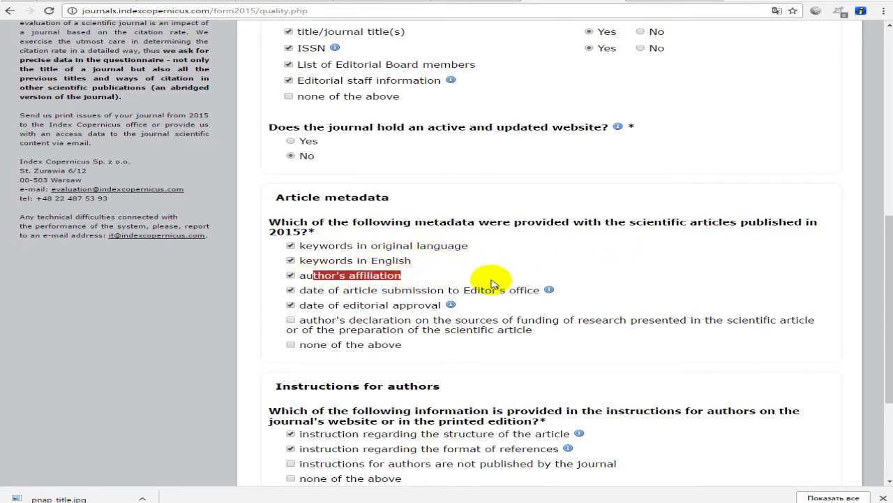
mouse_move(514, 290)
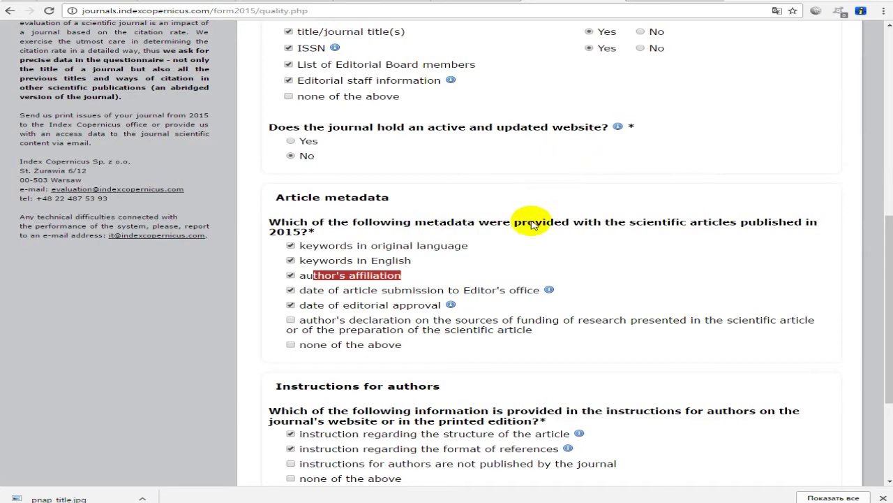
mouse_move(455, 343)
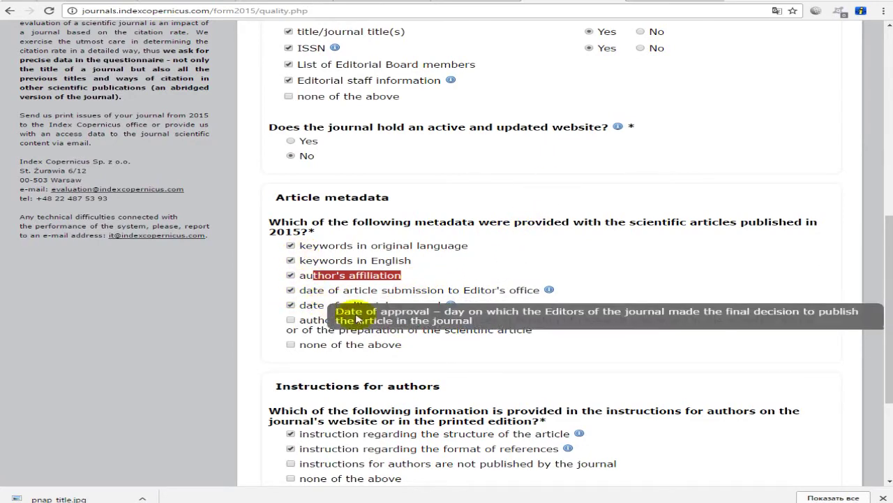
- Review the instructions for authors answers and the link to the published instructions, and save the editorial quality section
scroll(482, 342, "down", 3)
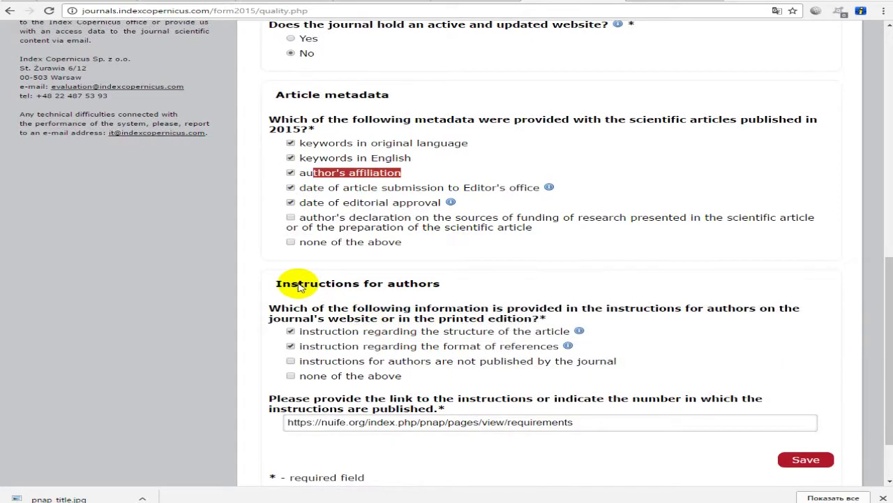
mouse_move(503, 335)
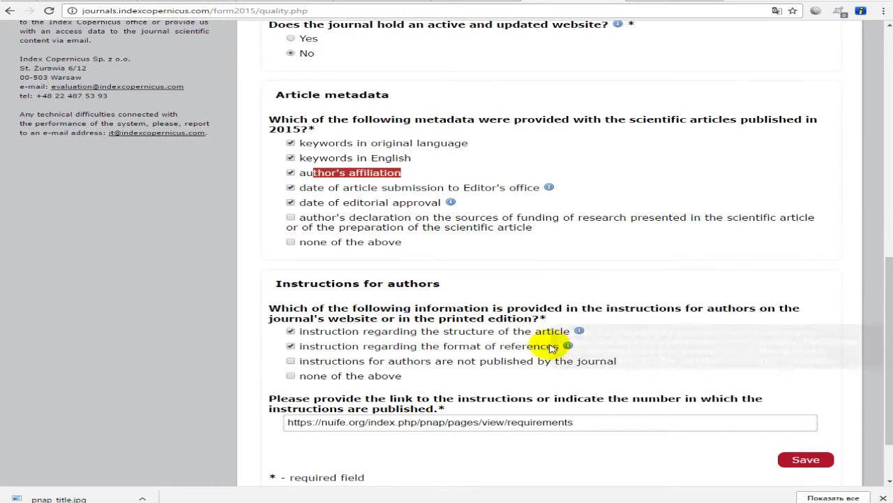
mouse_move(566, 335)
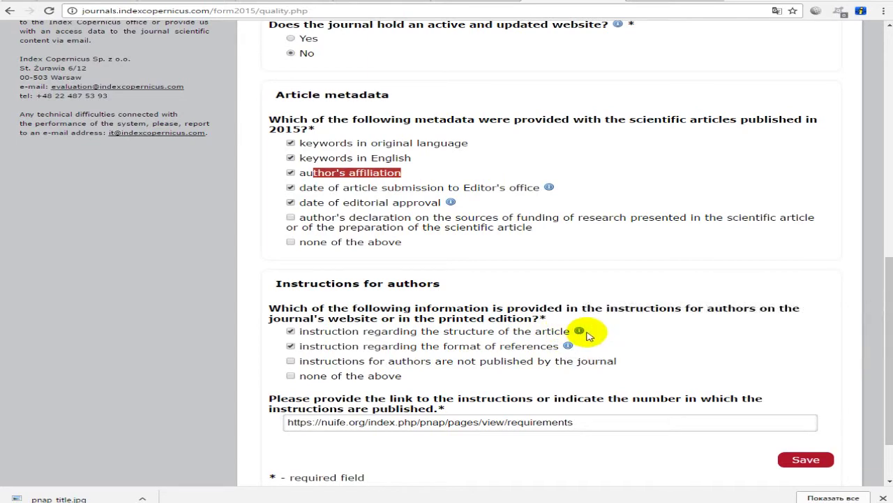
scroll(383, 322, "down", 3)
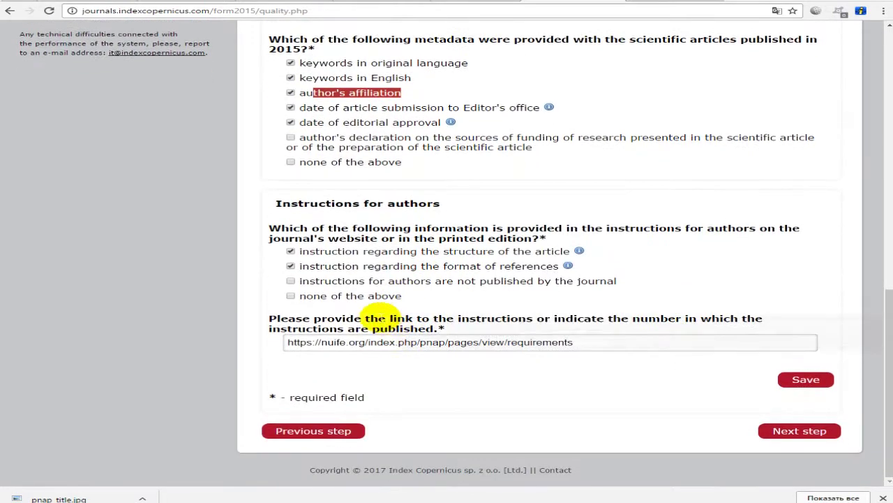
left_click(586, 348)
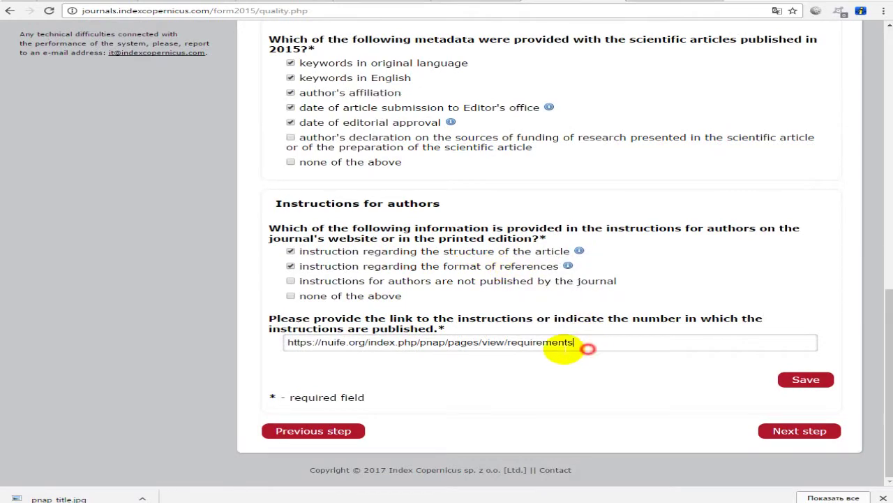
left_click_drag(586, 347, 291, 342)
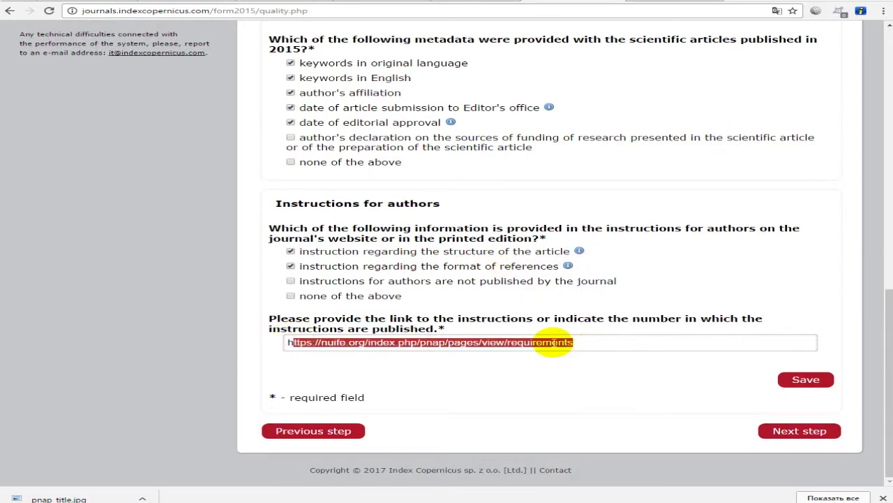
left_click(554, 342)
left_click(808, 381)
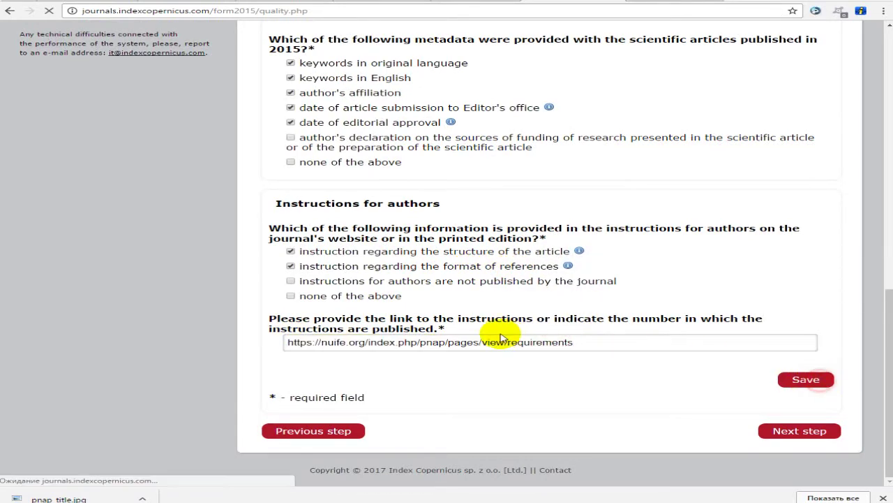
- Advance to the standards section and check the questions on publishing obligatory procedures and a detailed reviewing procedure description
scroll(607, 368, "down", 10)
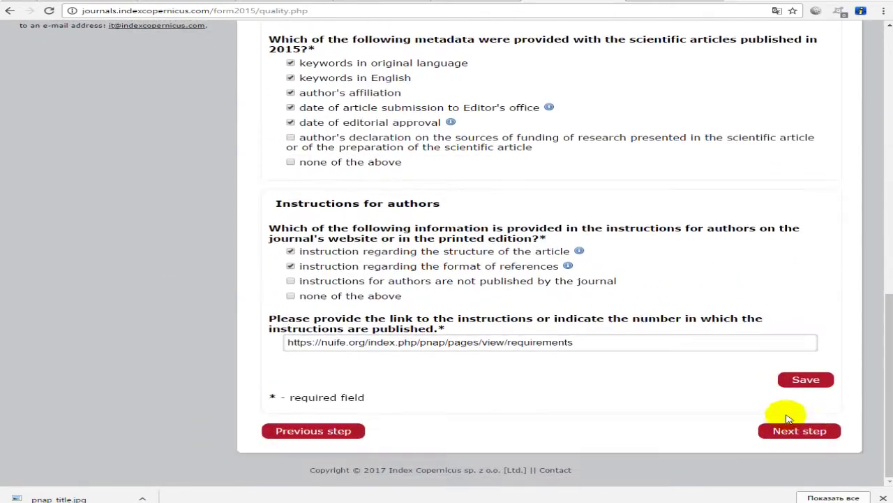
left_click(794, 429)
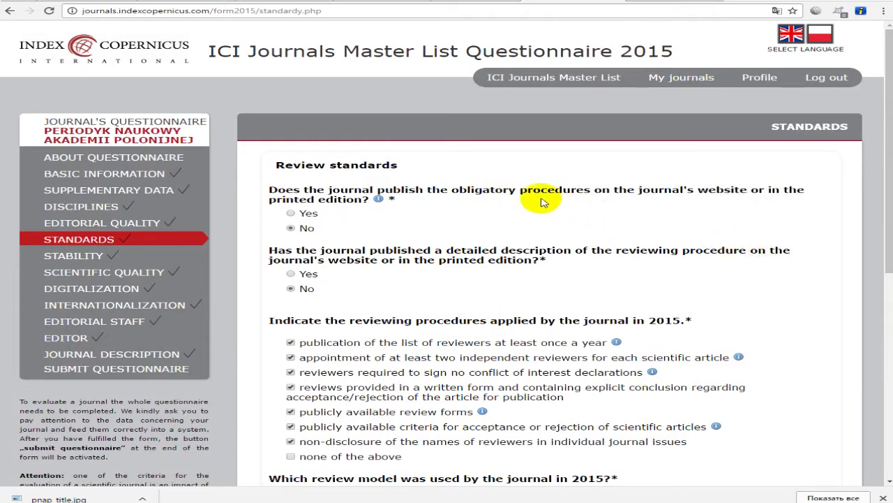
mouse_move(516, 195)
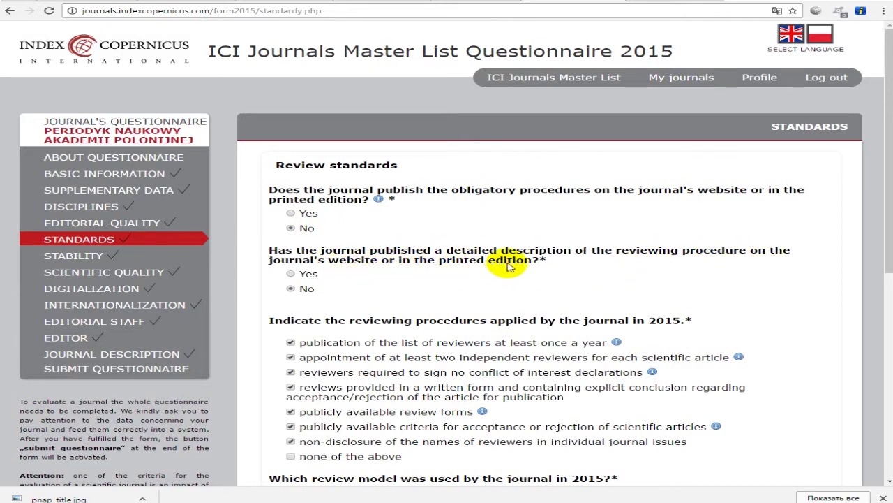
left_click_drag(522, 261, 689, 255)
left_click(701, 255)
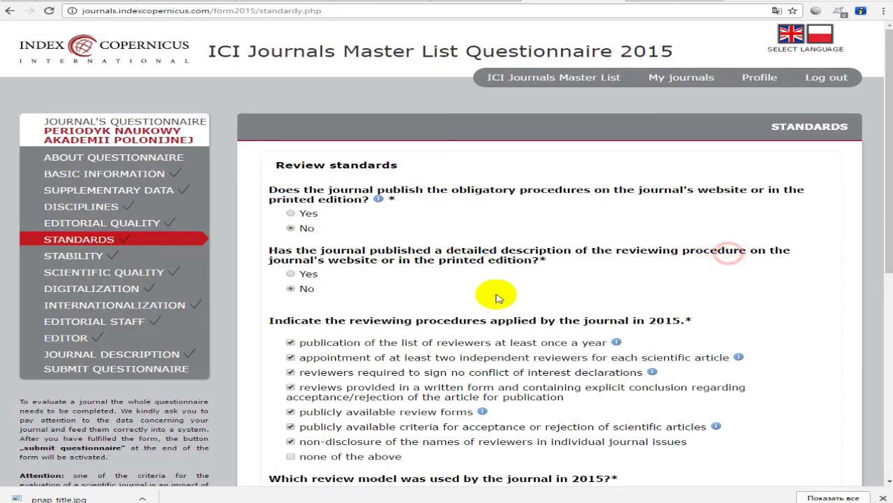
- Check the question on reviewing procedures applied in 2015 and answer Yes to publishing the obligatory procedures
scroll(283, 259, "down", 1)
scroll(438, 249, "down", 1)
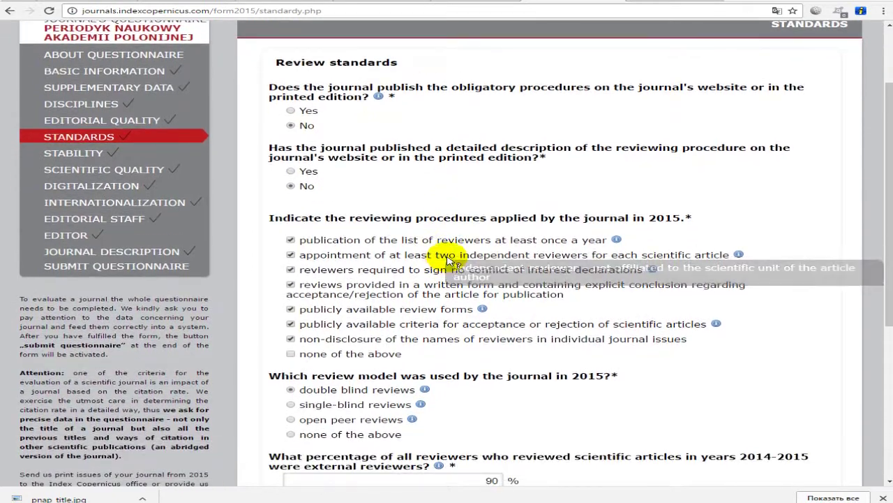
left_click_drag(439, 224, 630, 227)
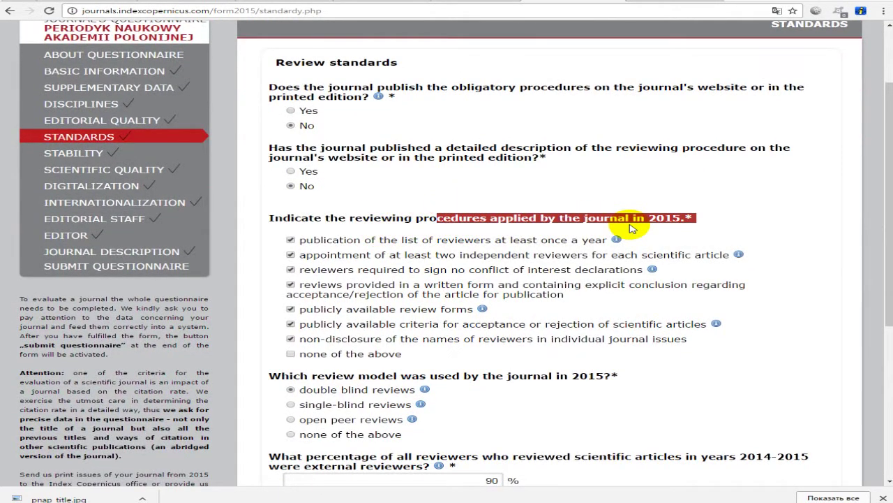
left_click(436, 215)
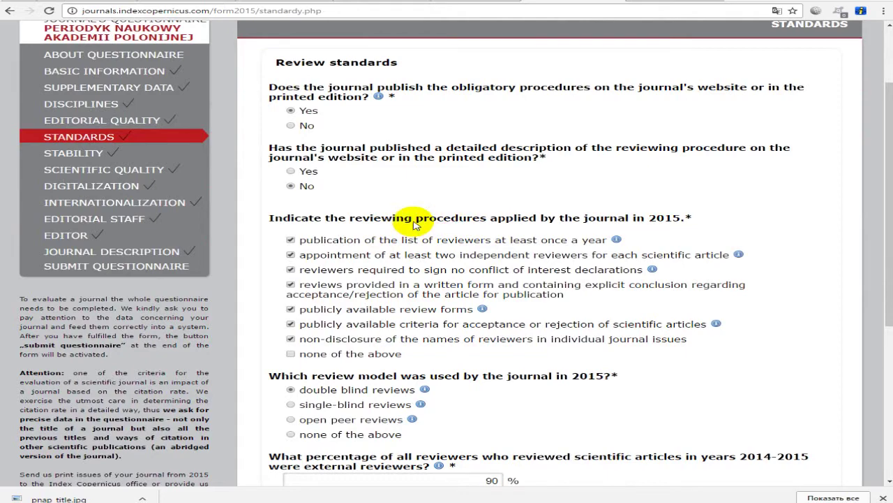
- Examine the remaining review standards, including the procedure explanations, review model and external reviewer percentage, down to the ethical standards
scroll(414, 223, "down", 1)
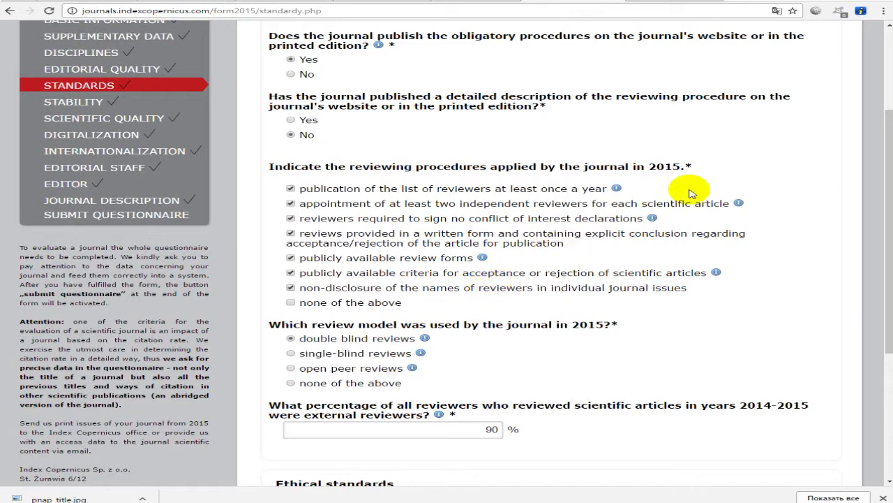
mouse_move(617, 193)
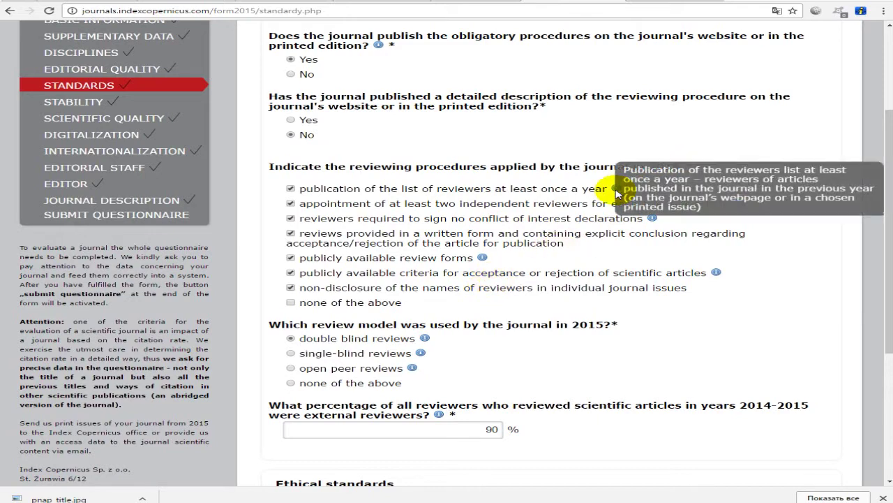
mouse_move(652, 218)
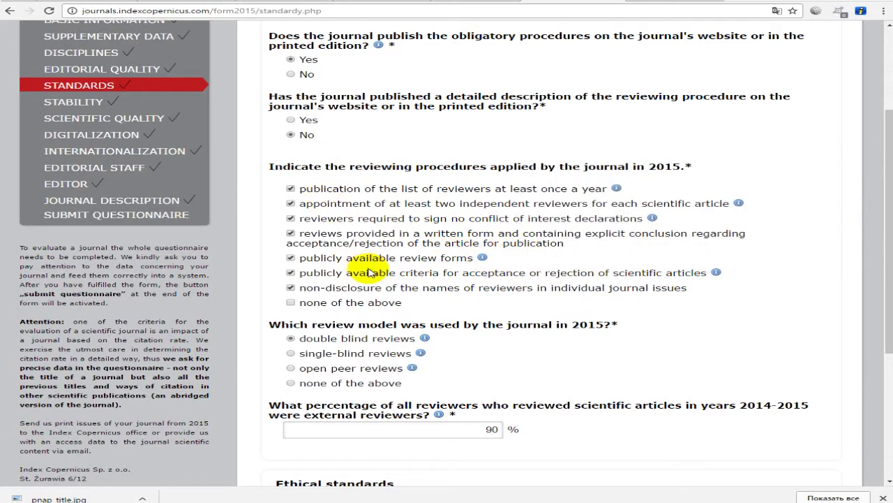
scroll(447, 290, "down", 1)
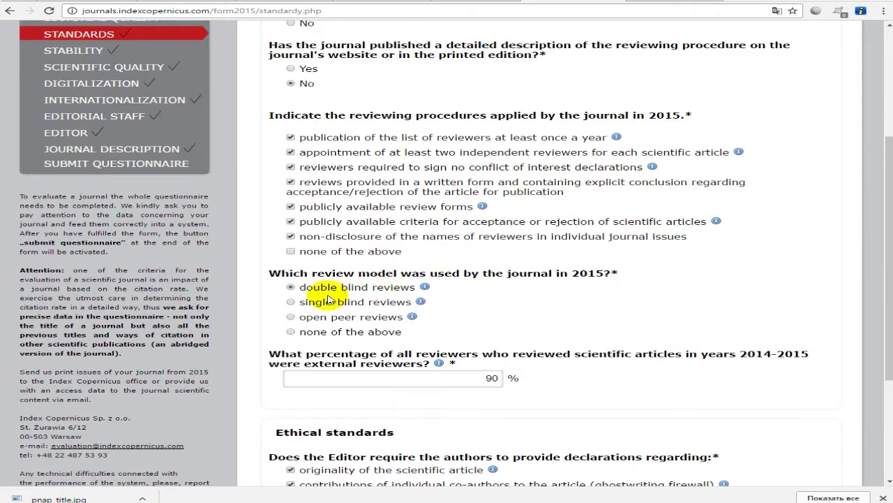
mouse_move(356, 292)
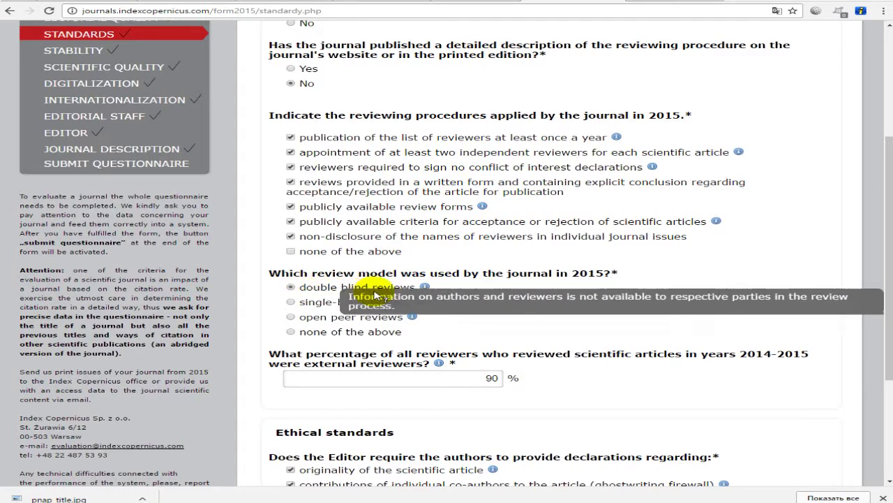
scroll(443, 302, "down", 3)
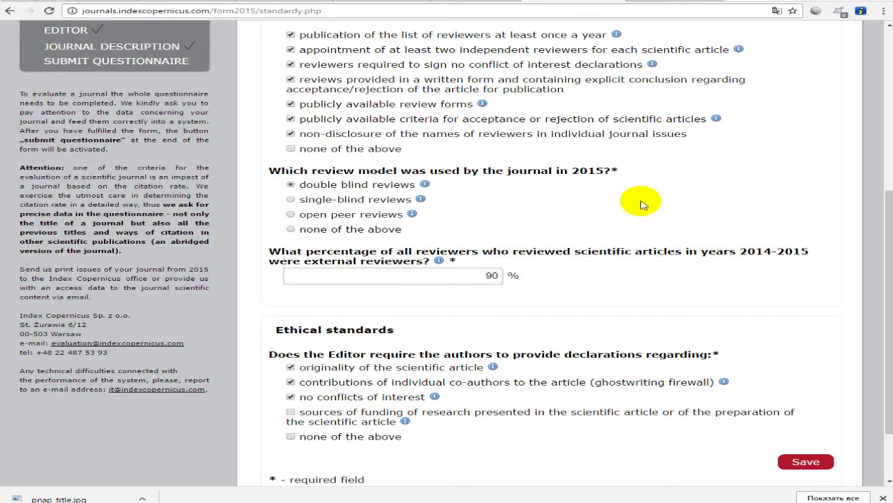
scroll(525, 266, "down", 2)
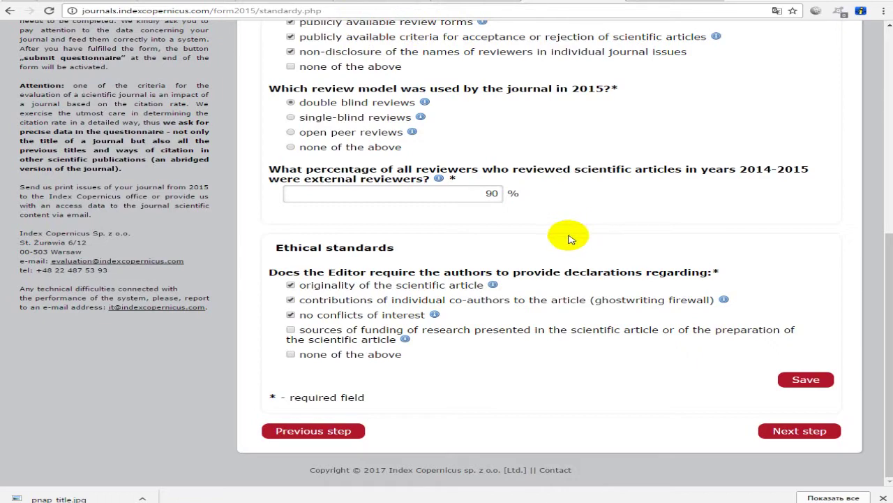
- Review the external reviewer percentage and the ethical standards declarations required from authors, and save the standards section
left_click(490, 194)
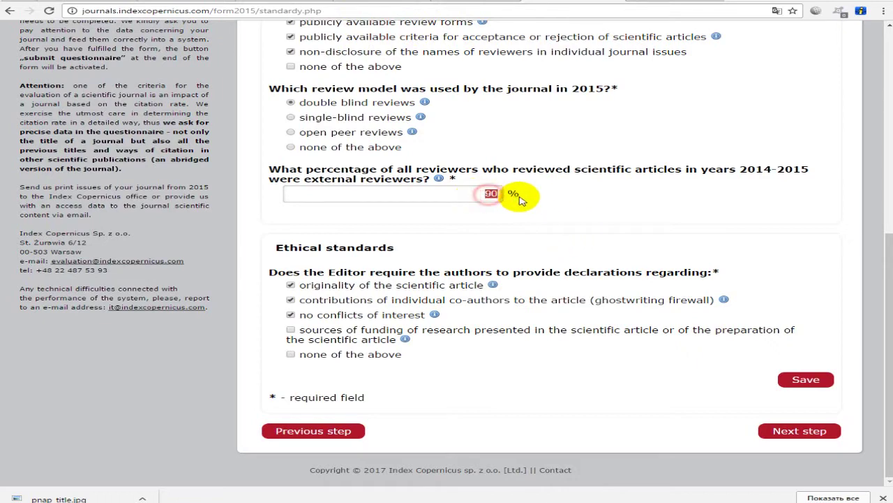
scroll(578, 203, "up", 6)
scroll(530, 237, "down", 6)
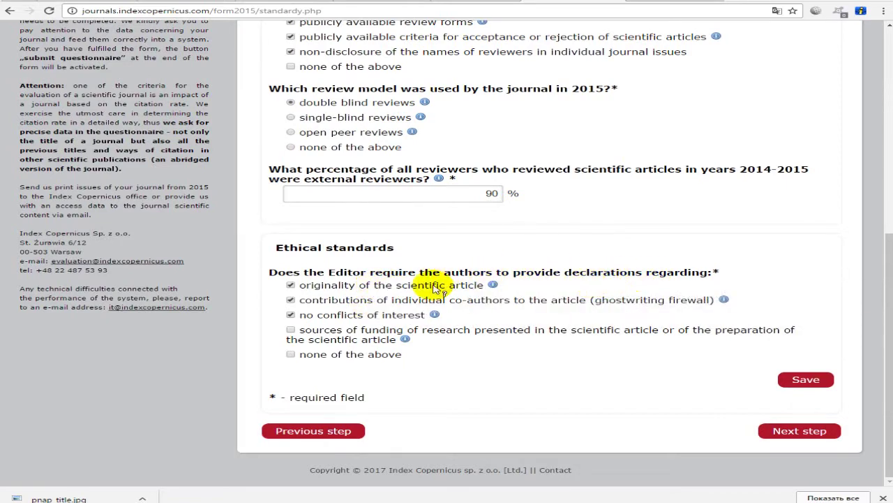
mouse_move(411, 291)
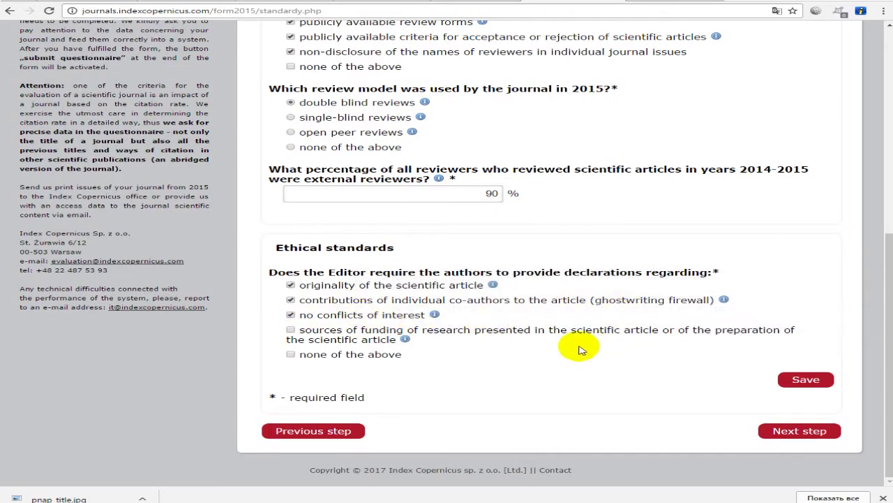
mouse_move(325, 301)
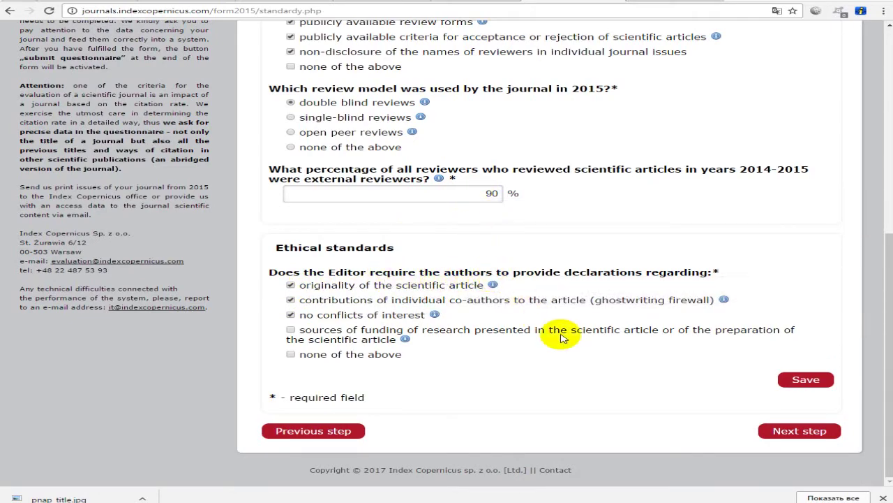
left_click(788, 379)
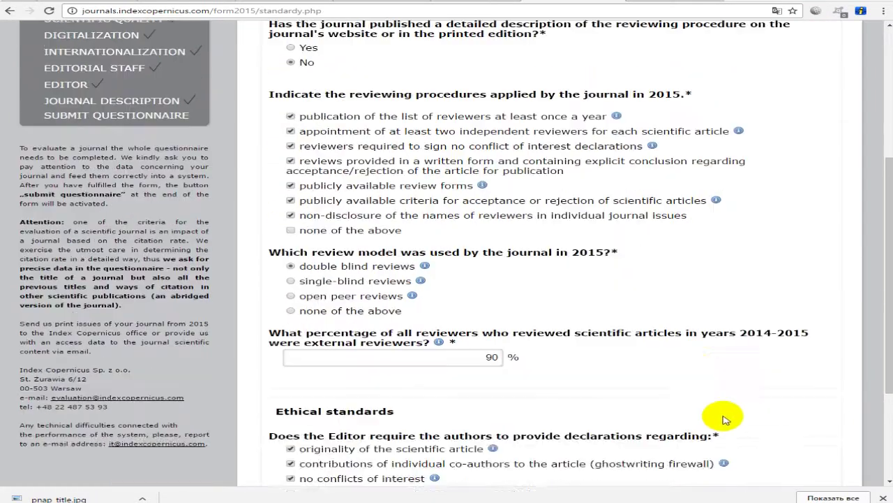
- Advance to the stability section, review its issue years, editorial delays and double issues answers, and save it
left_click(789, 433)
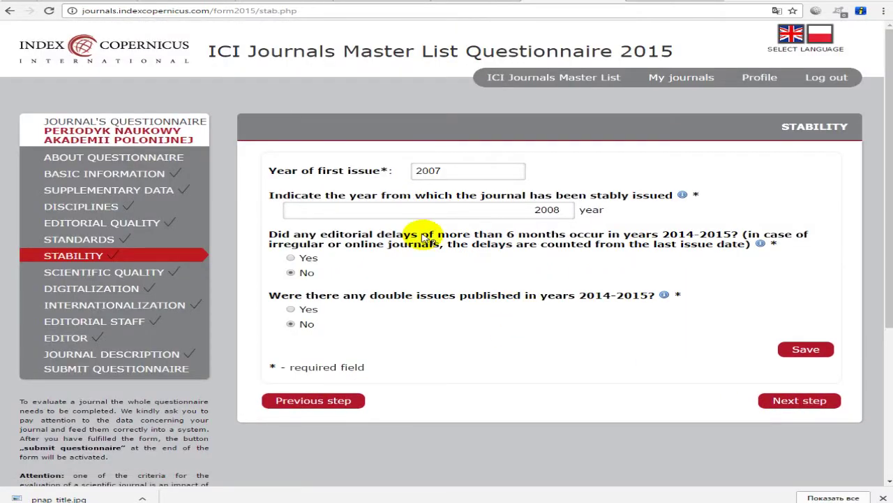
double_click(453, 173)
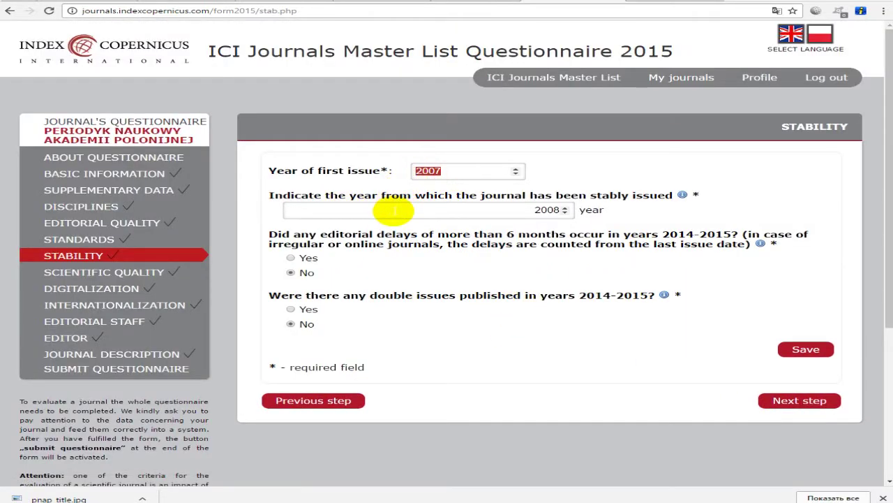
double_click(551, 210)
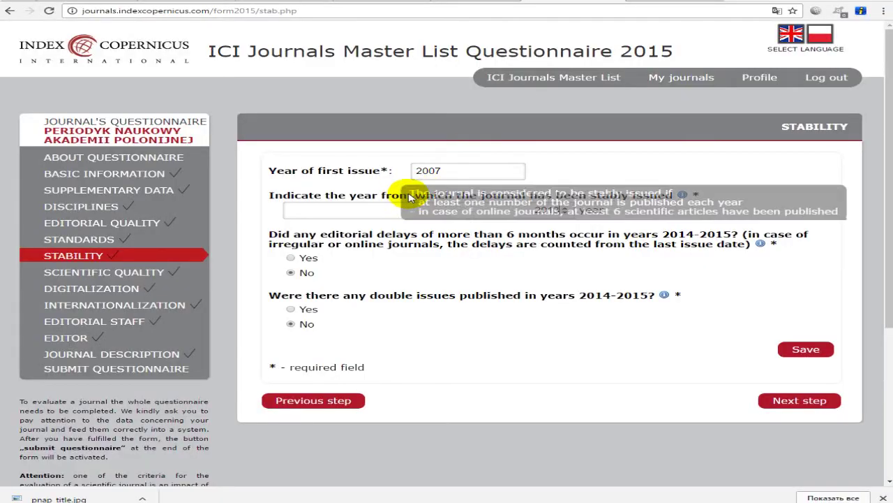
mouse_move(538, 186)
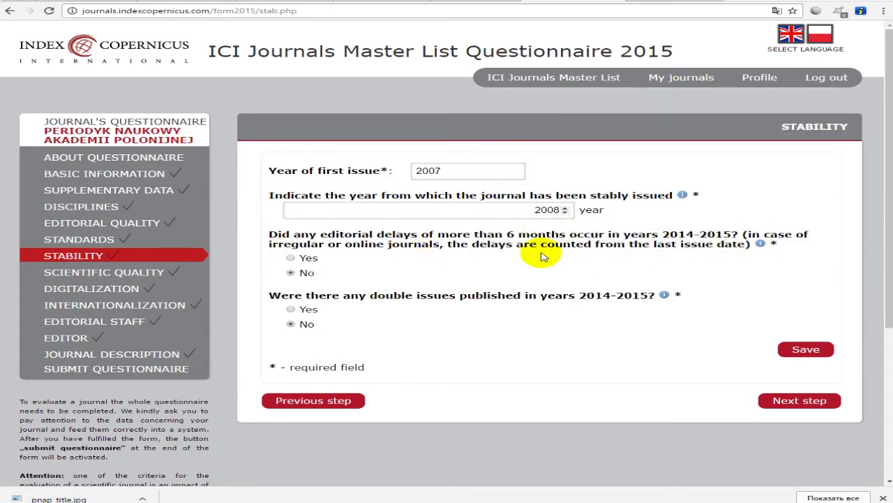
mouse_move(590, 240)
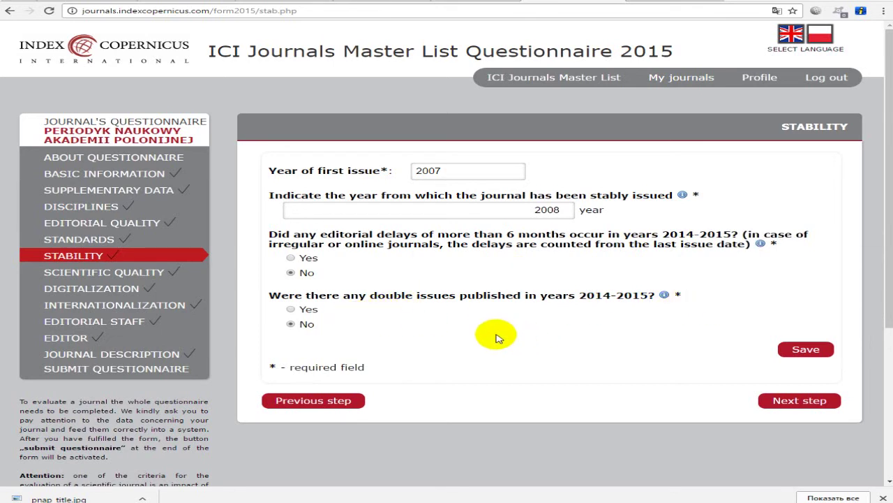
left_click(803, 349)
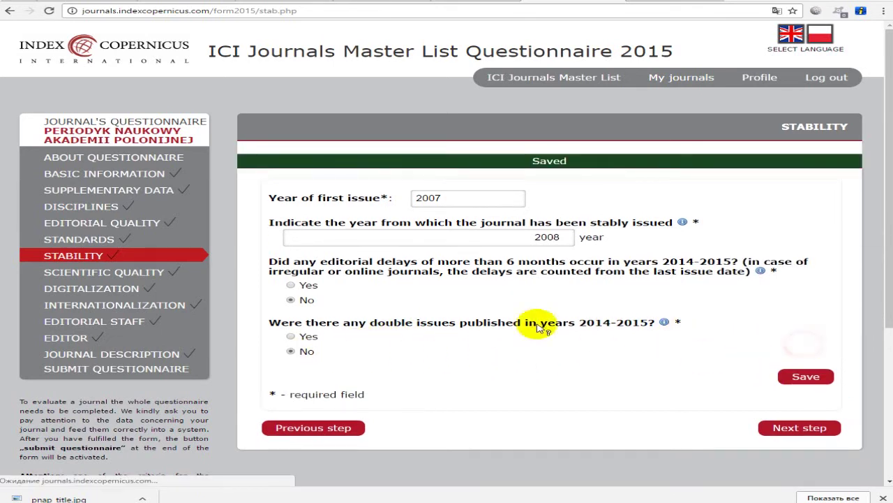
- Advance to the scientific quality section, check the Impact Factor explanation, and clear the no Impact Factor option
left_click(814, 428)
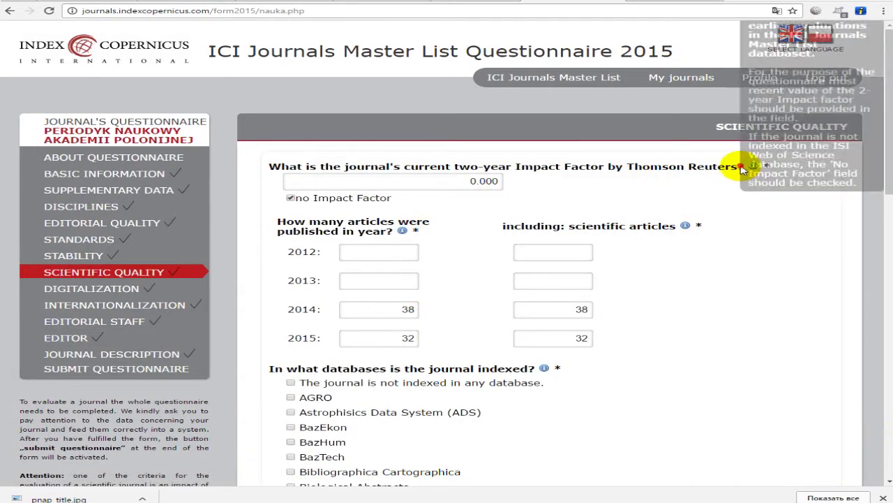
left_click_drag(753, 166, 318, 168)
left_click(280, 160)
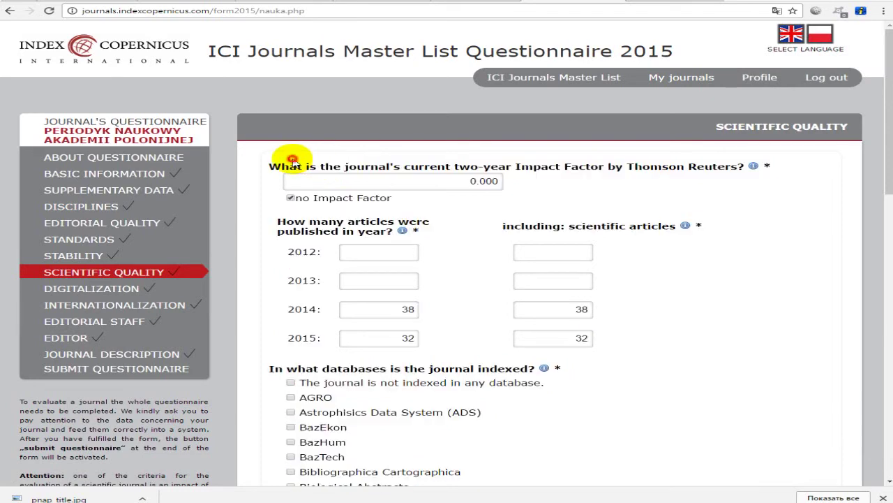
left_click_drag(255, 165, 563, 167)
left_click(728, 189)
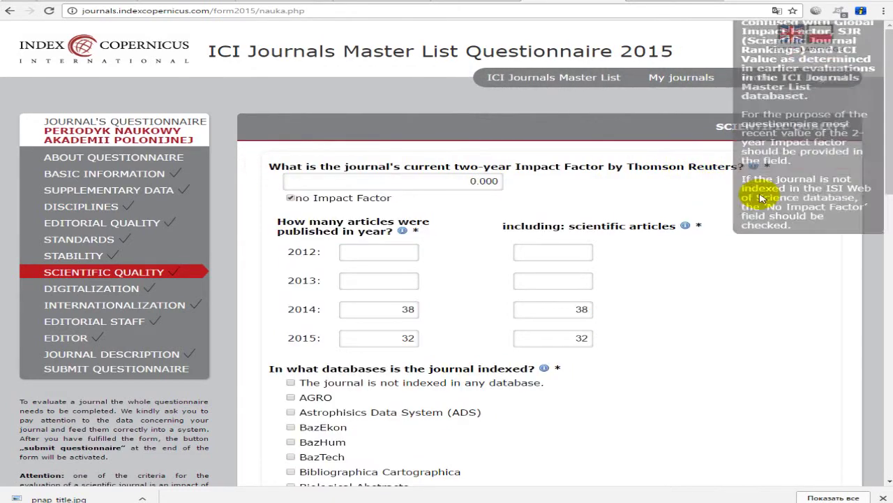
left_click(292, 198)
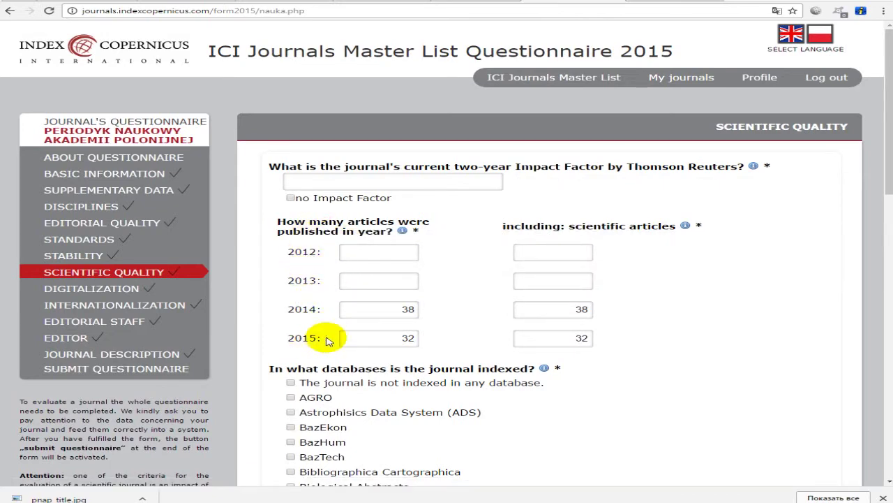
- Examine the yearly counts of published and scientific articles, especially the 2012 and 2013 fields
left_click_drag(379, 310, 422, 318)
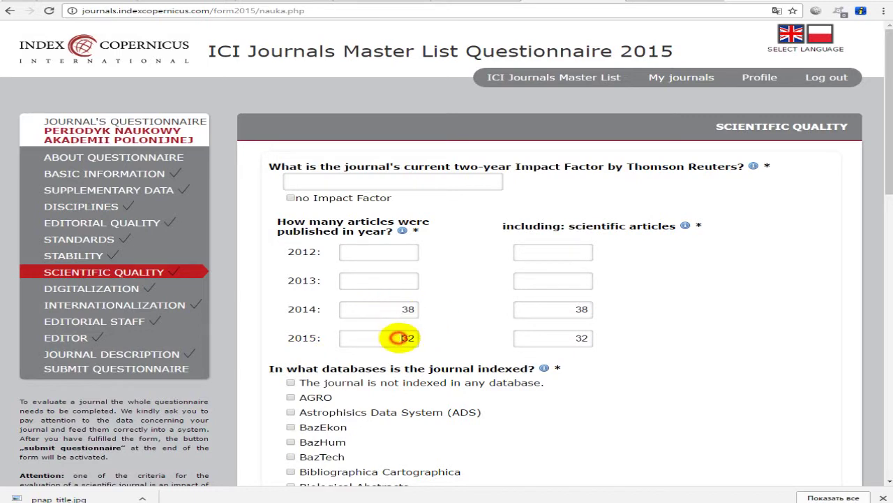
left_click(369, 253)
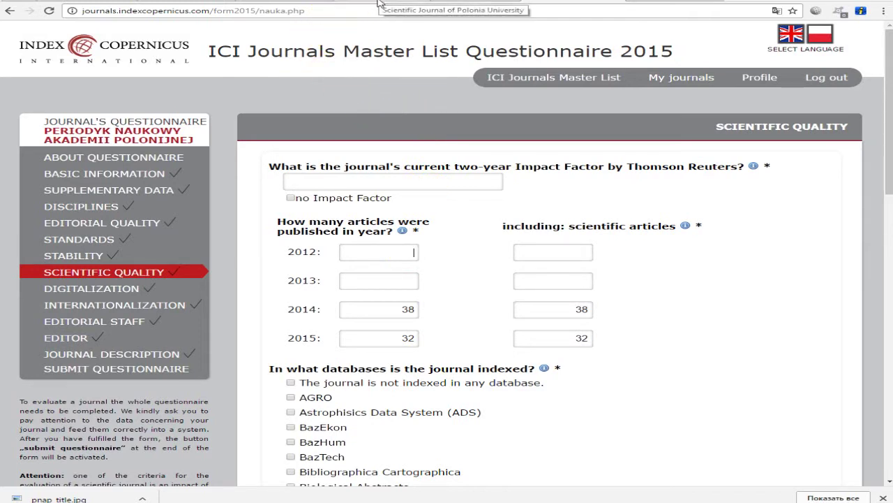
left_click(399, 246)
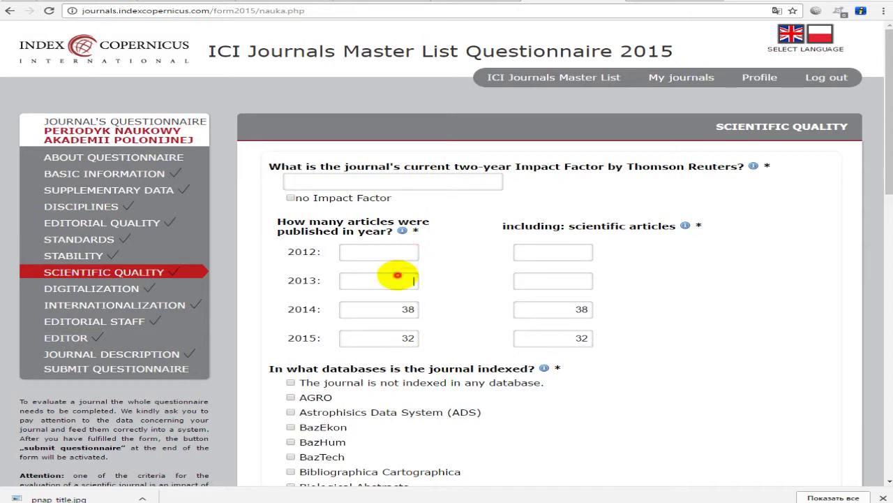
left_click(568, 251)
left_click(372, 251)
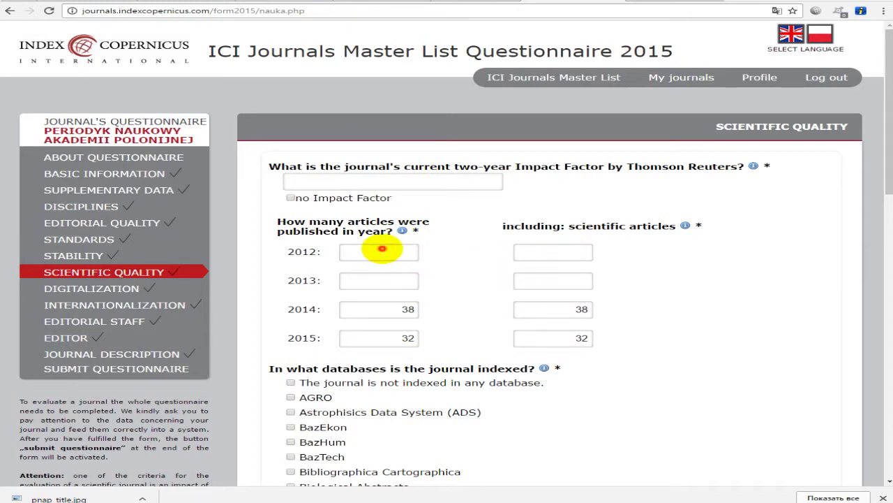
left_click(381, 280)
left_click(384, 251)
left_click(399, 280)
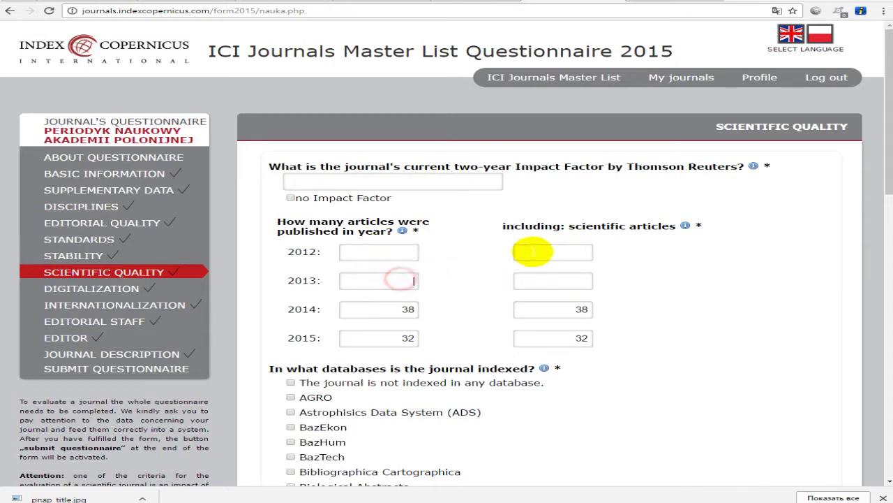
left_click(533, 252)
left_click(352, 252)
left_click(386, 279)
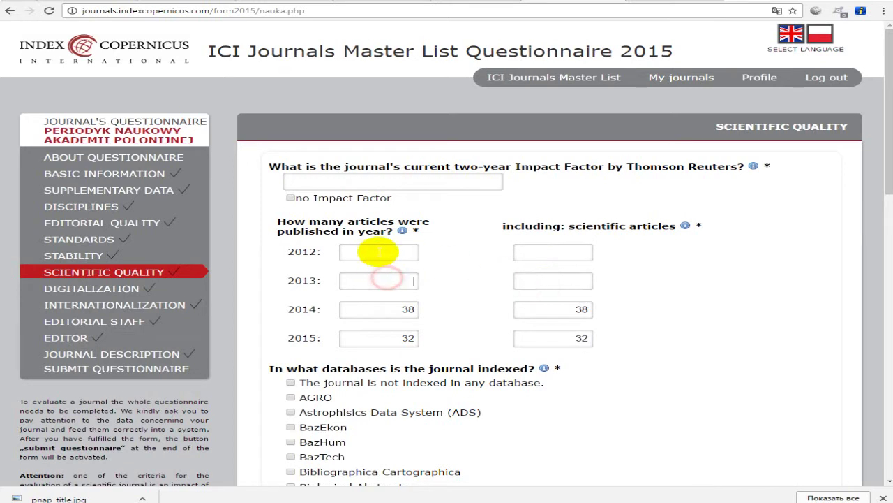
left_click(389, 278)
left_click(538, 251)
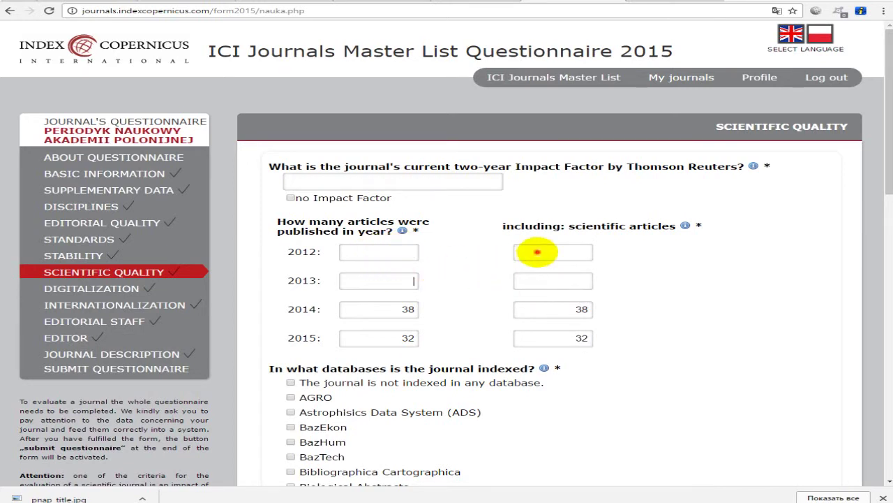
left_click(535, 279)
left_click(399, 268)
left_click(529, 282)
left_click(398, 279)
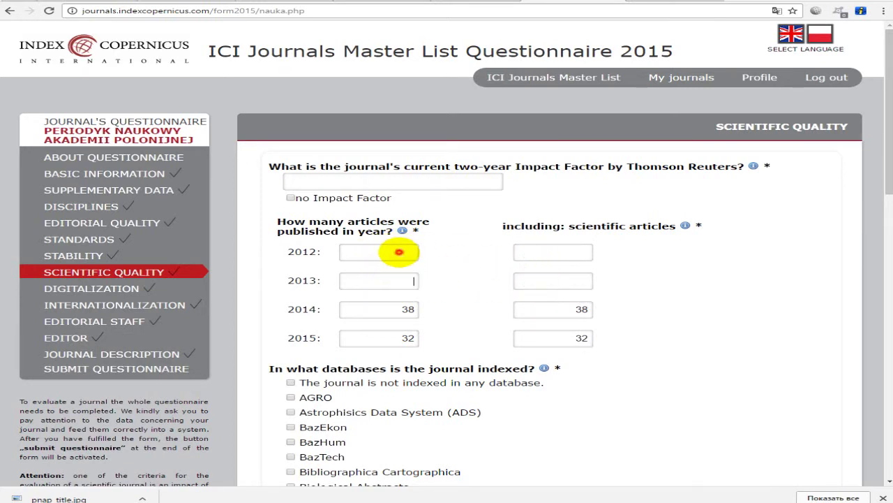
left_click(534, 251)
left_click(534, 280)
left_click(391, 255)
left_click(533, 251)
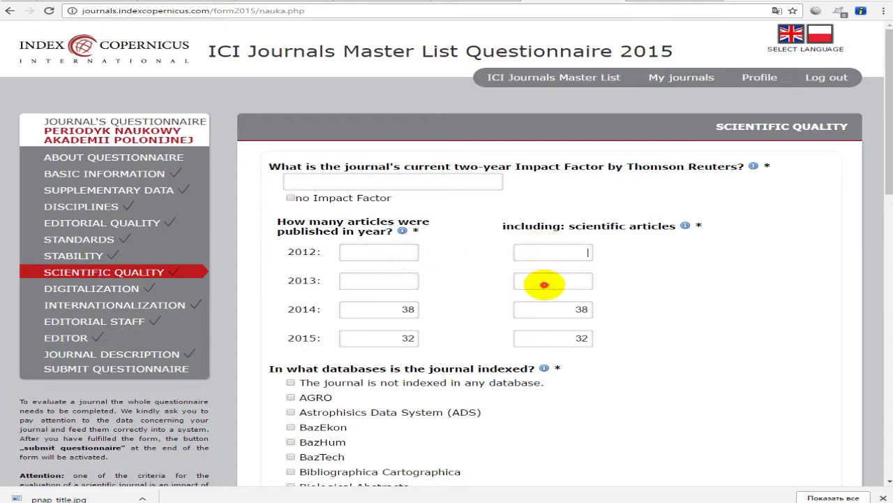
left_click(544, 282)
- Examine the list of databases indexing the journal, including its explanation and the names entered for other databases
scroll(440, 238, "down", 1)
scroll(440, 238, "down", 1)
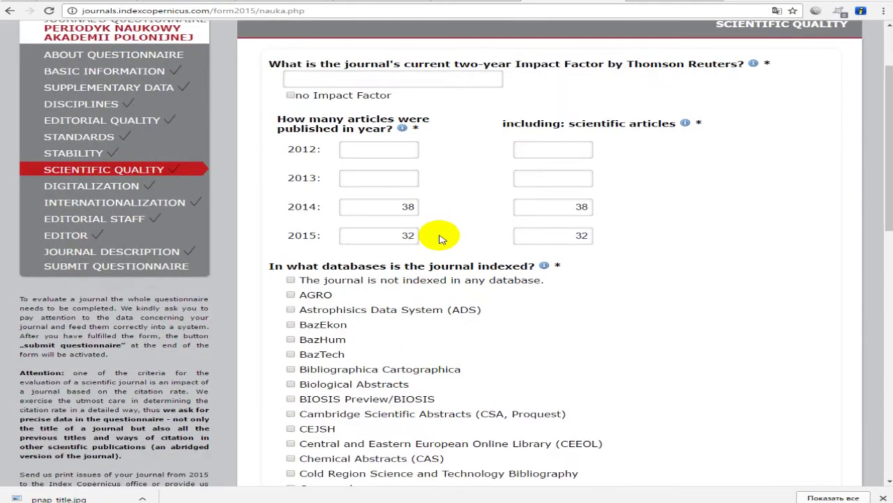
scroll(450, 235, "down", 3)
scroll(237, 146, "up", 1)
mouse_move(225, 106)
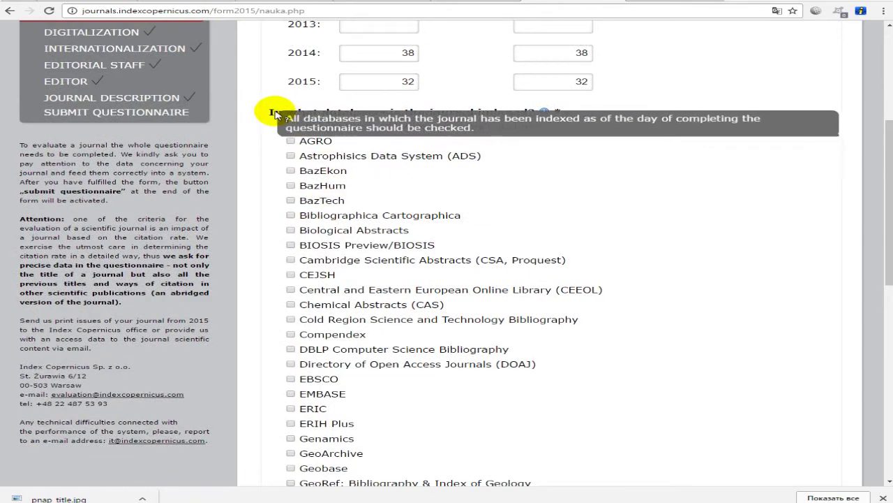
left_click(663, 202)
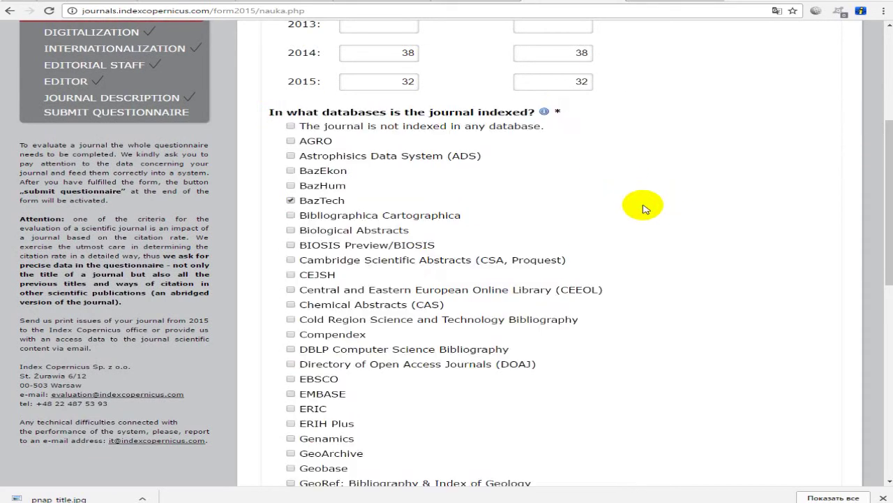
left_click(334, 201)
scroll(499, 206, "down", 3)
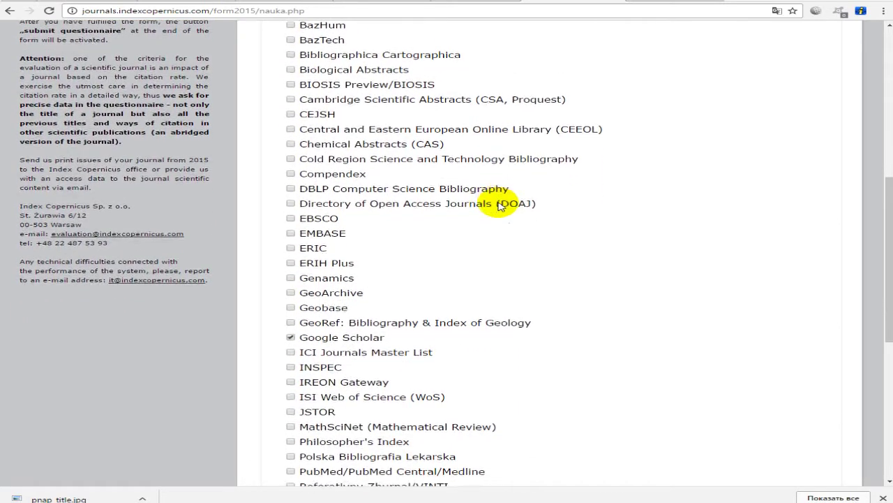
scroll(498, 206, "down", 2)
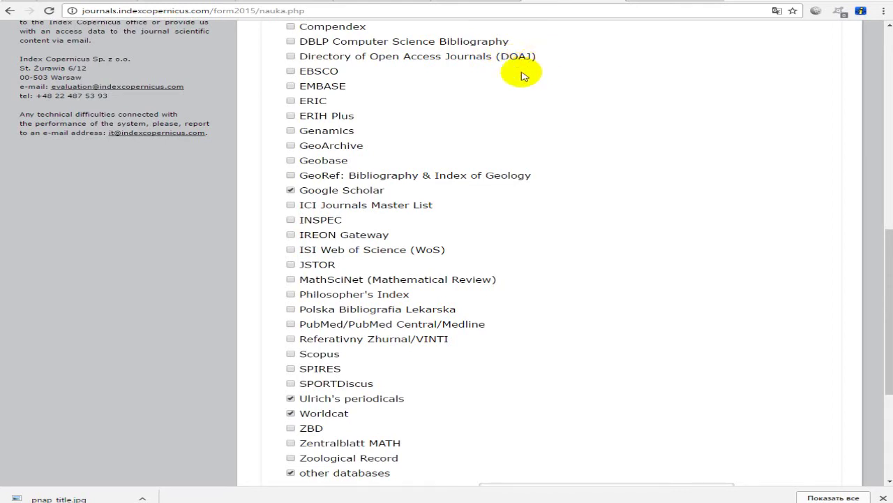
scroll(528, 109, "down", 2)
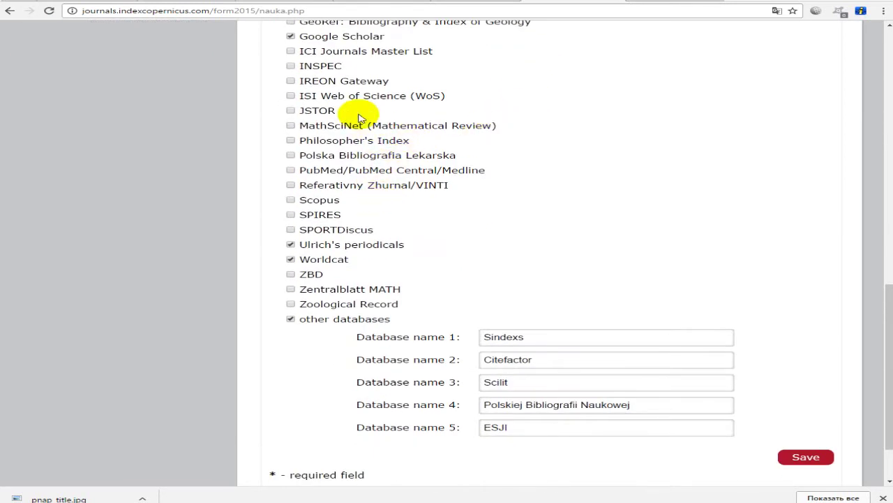
scroll(500, 264, "down", 1)
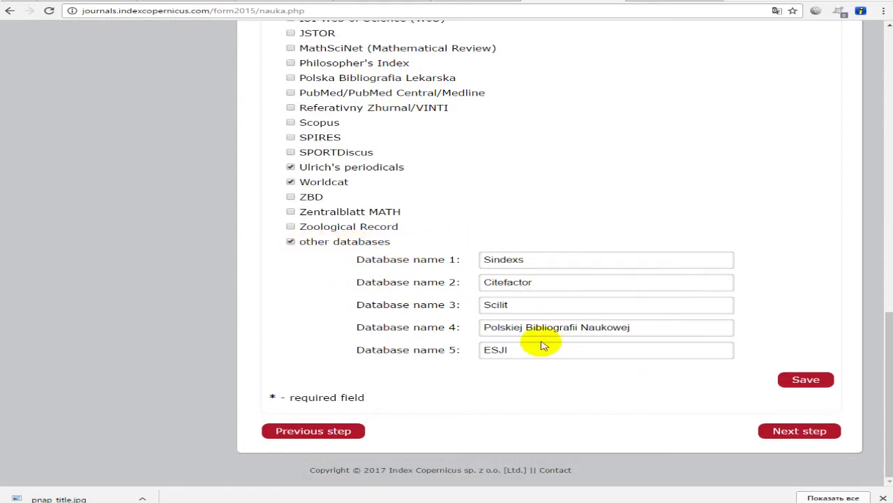
- Try to save the scientific quality section and advance to the digitalization section
left_click(798, 379)
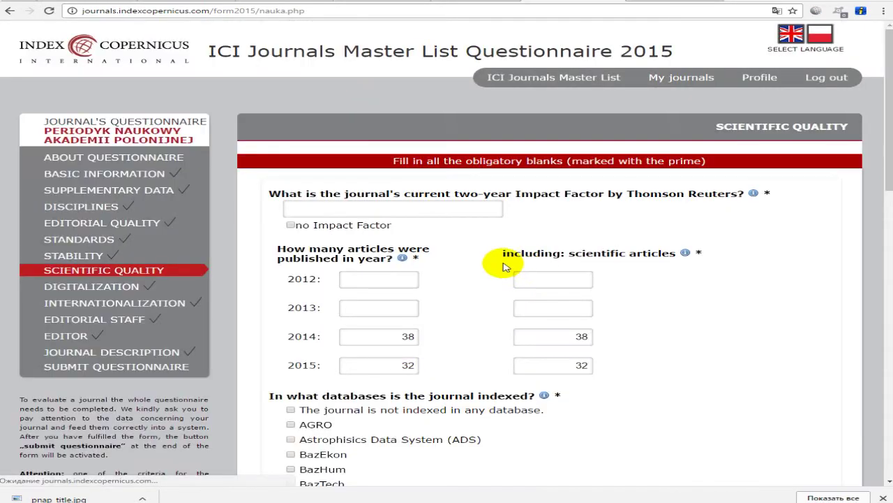
scroll(499, 274, "down", 20)
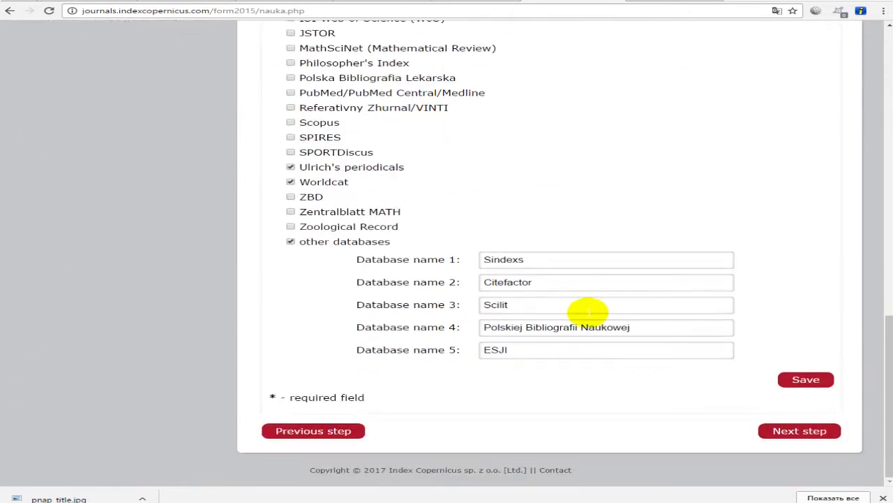
left_click(818, 432)
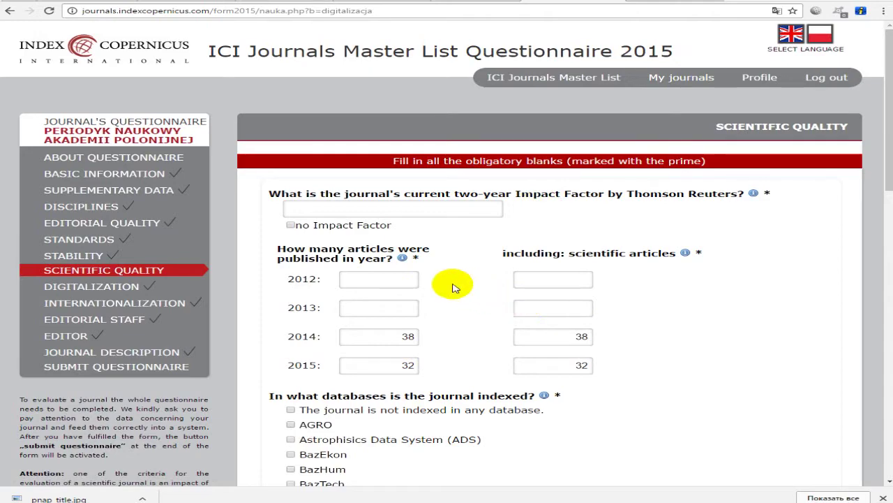
mouse_move(415, 179)
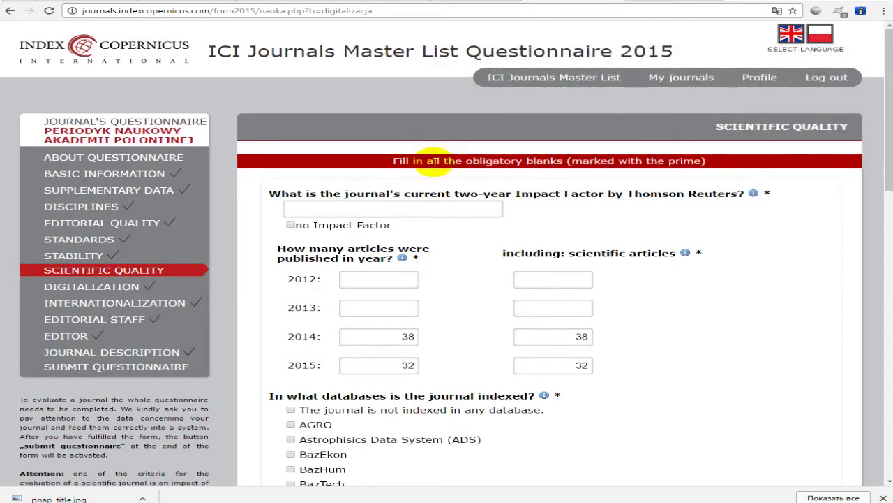
- Enter 0 as the 2012 and 2013 counts of published and scientific articles, and try to save the scientific quality section
scroll(656, 189, "down", 15)
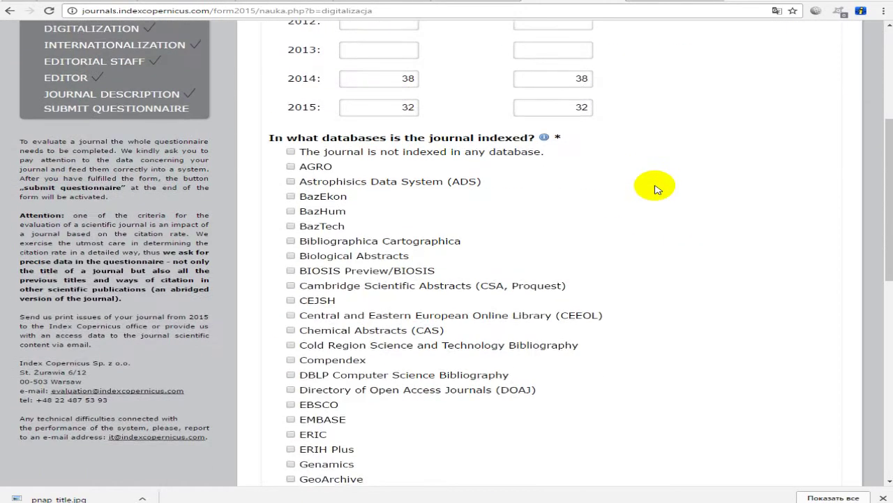
scroll(656, 189, "up", 15)
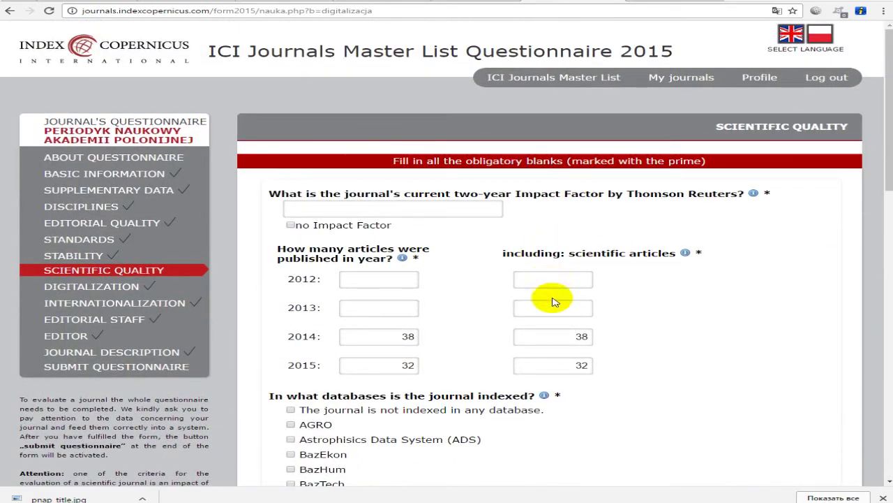
type("0")
left_click(553, 307)
type("0")
left_click(379, 279)
type("0")
left_click(379, 307)
type("0")
scroll(748, 307, "down", 3)
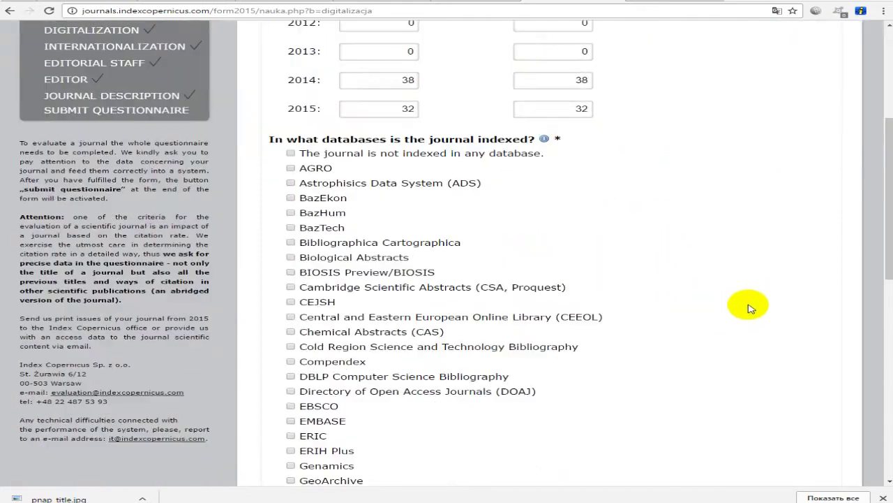
scroll(748, 307, "down", 10)
left_click(796, 379)
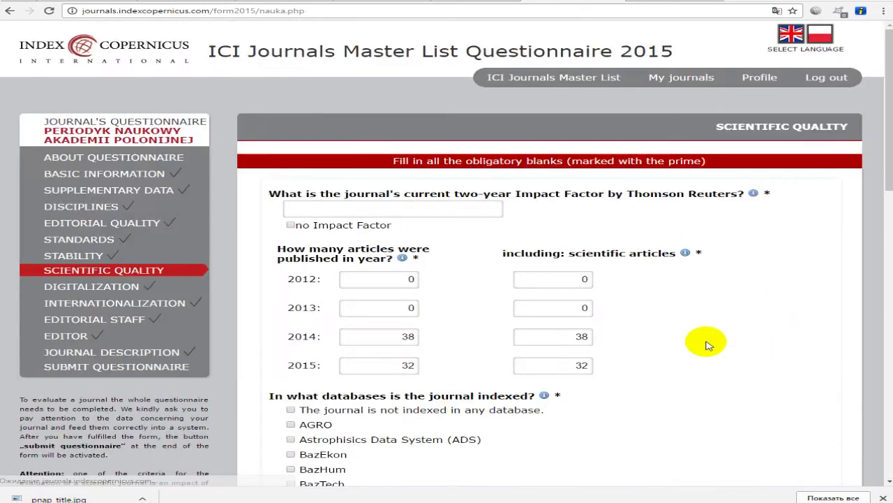
- Mark the journal as having no Impact Factor, save the scientific quality section, and advance to digitalization
left_click(290, 225)
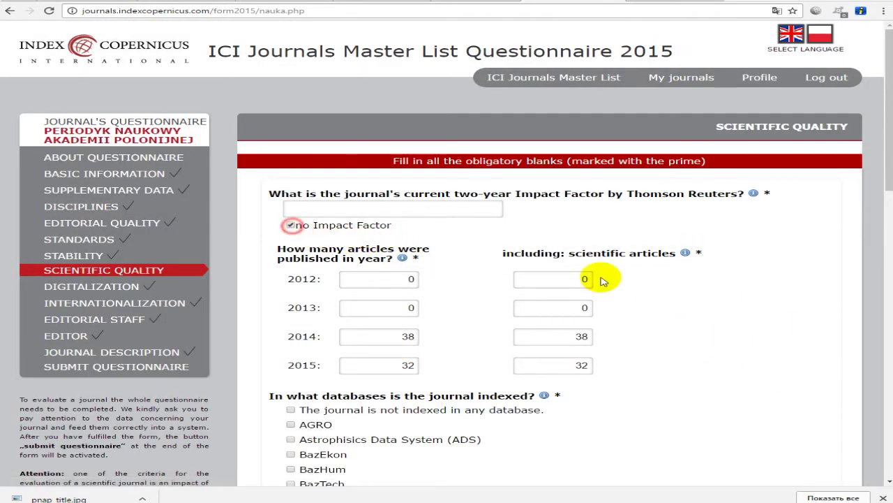
scroll(878, 143, "down", 10)
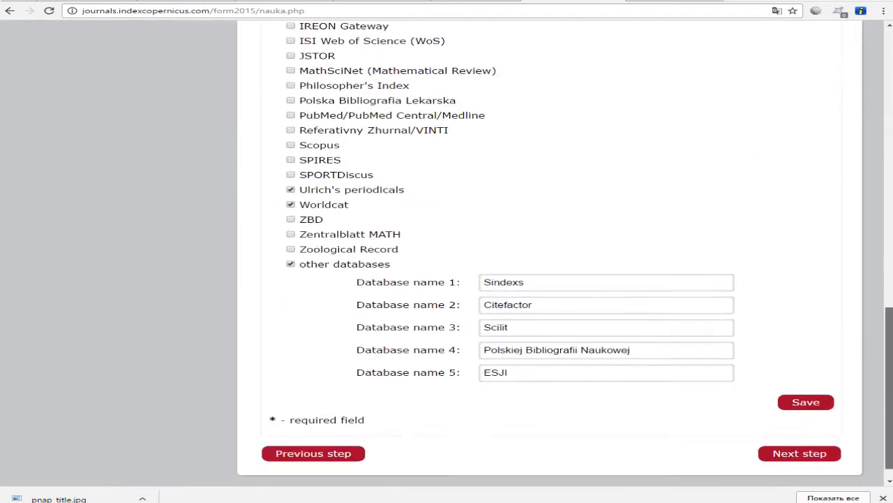
left_click(803, 379)
scroll(712, 309, "down", 10)
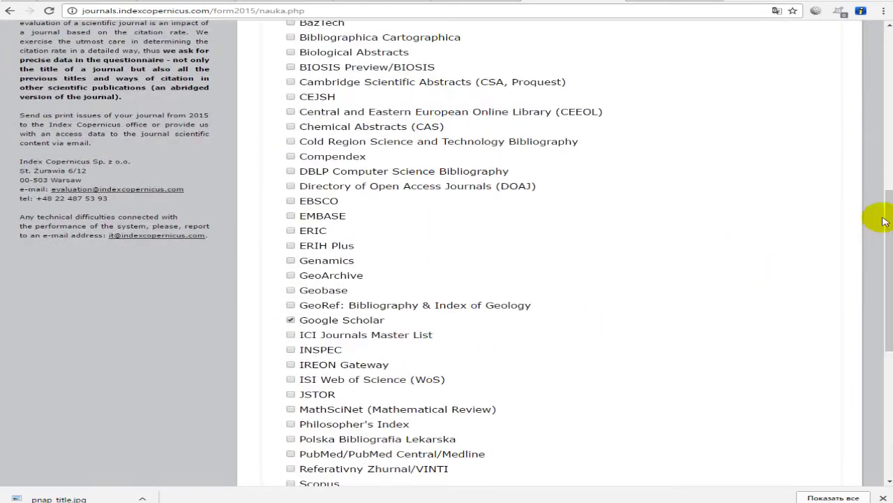
left_click(794, 429)
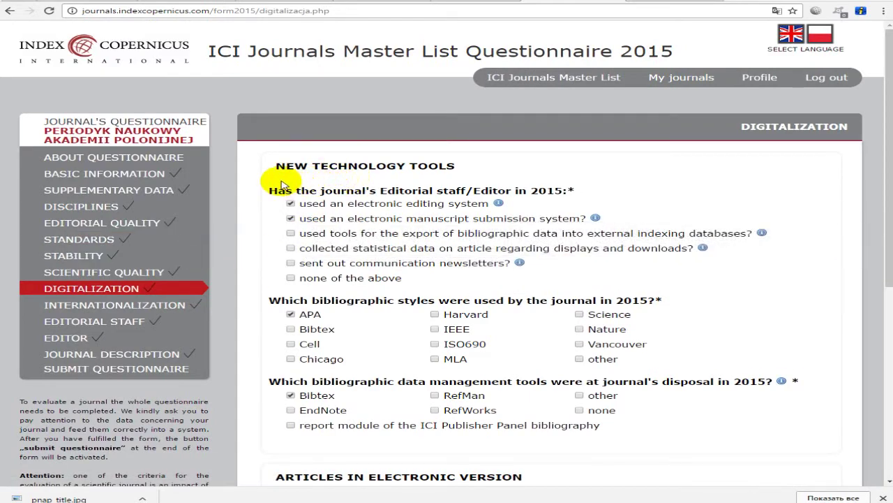
- Review the new technology tools and bibliographic styles questions, and answer the technology tools question with none of the above
left_click_drag(268, 196, 595, 190)
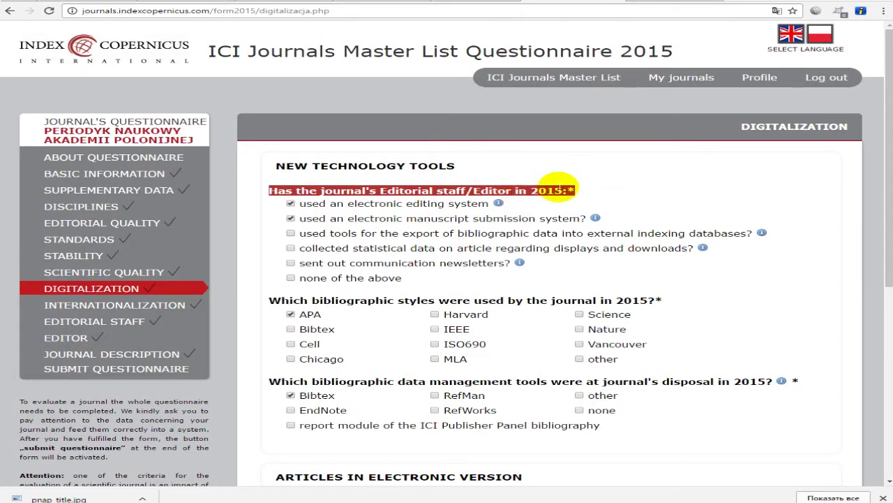
mouse_move(419, 207)
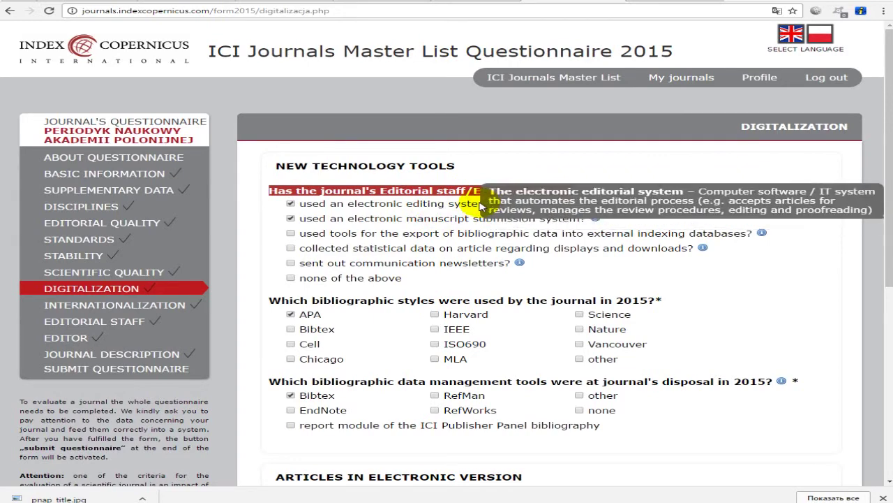
mouse_move(495, 208)
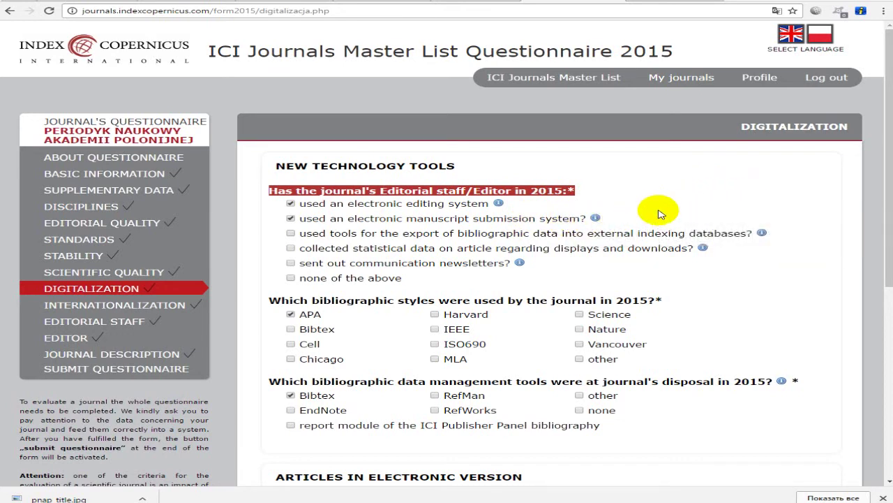
left_click_drag(346, 300, 631, 300)
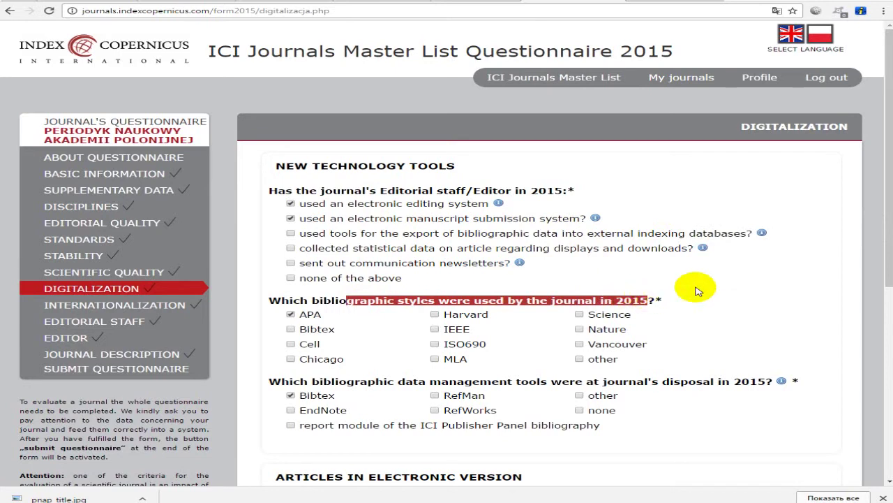
left_click(717, 283)
left_click_drag(504, 305, 619, 302)
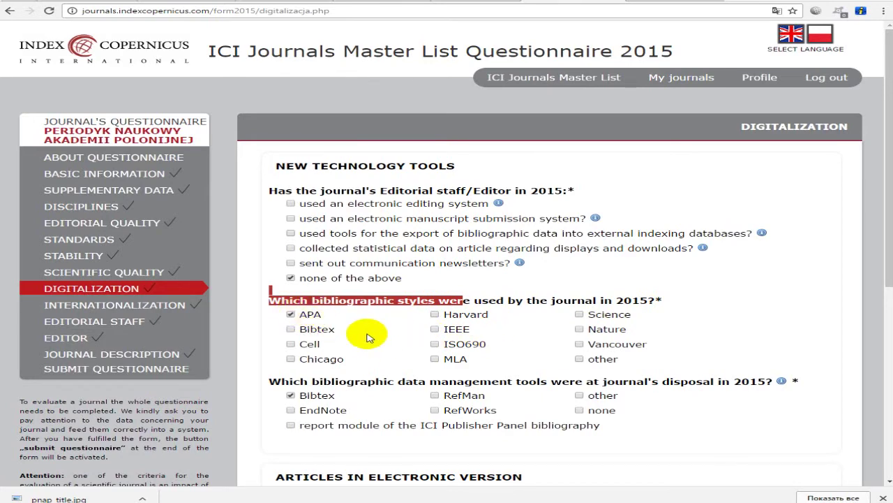
- Examine the bibliographic data management tools question, and clear the report module of the ICI Publisher Panel bibliography option
scroll(370, 349, "down", 1)
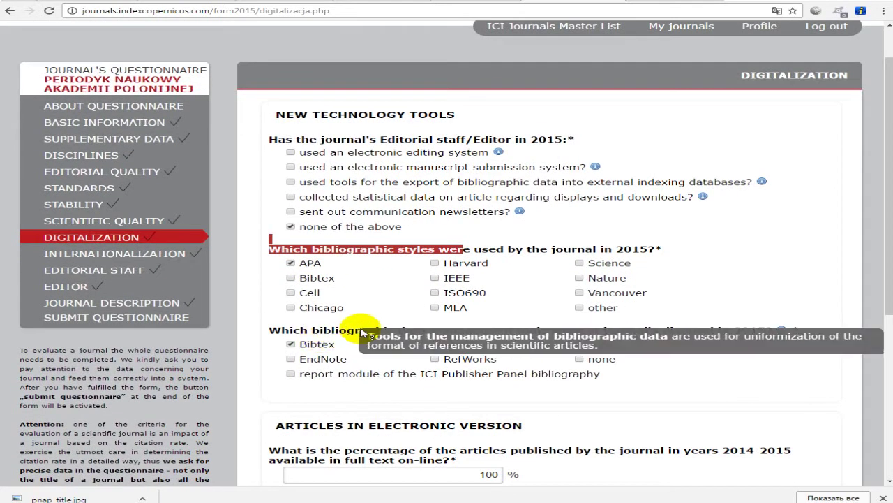
left_click_drag(375, 330, 679, 334)
left_click(771, 369)
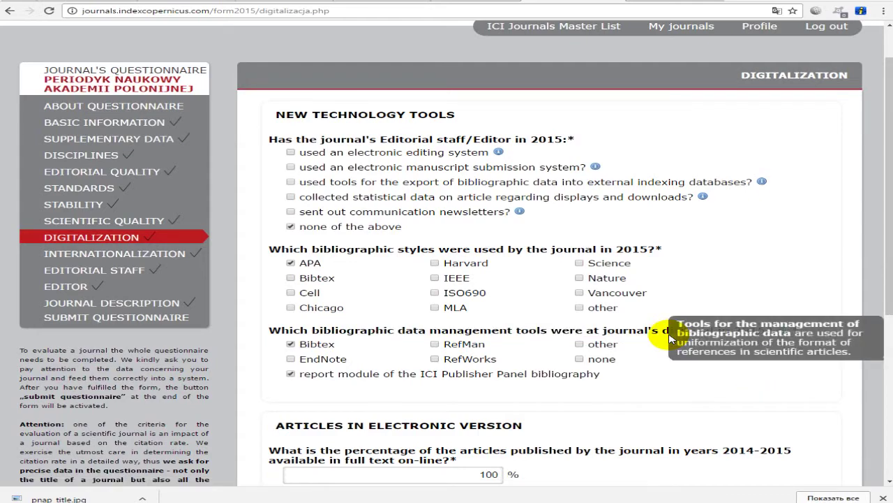
left_click(290, 374)
- Examine the electronic version answers: full-text percentage, DOI prefix, ahead of print policy, and available article formats
scroll(460, 359, "down", 4)
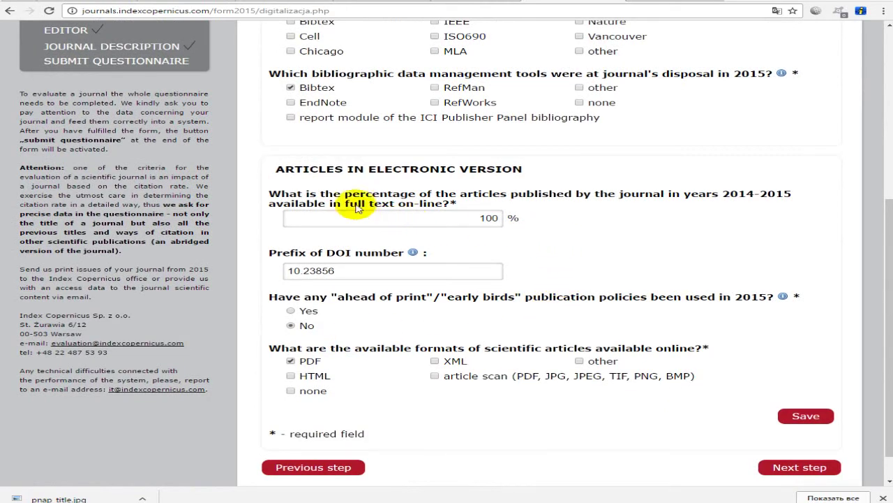
left_click_drag(266, 192, 474, 204)
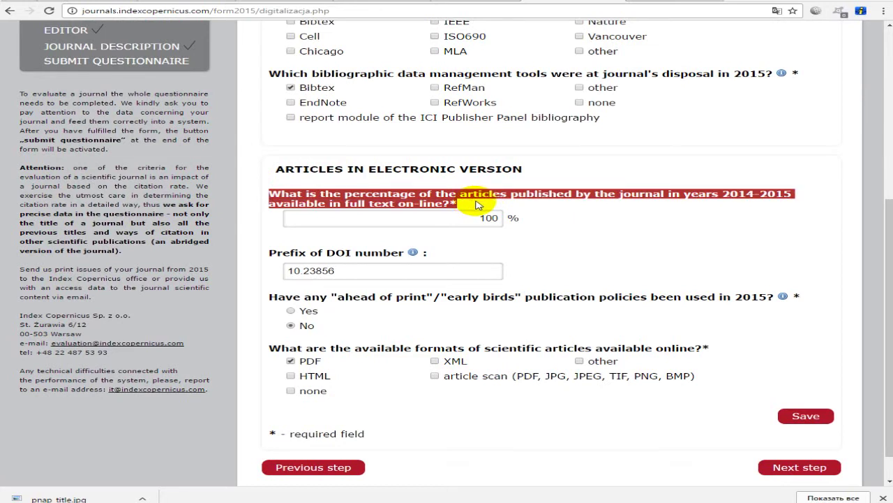
double_click(462, 218)
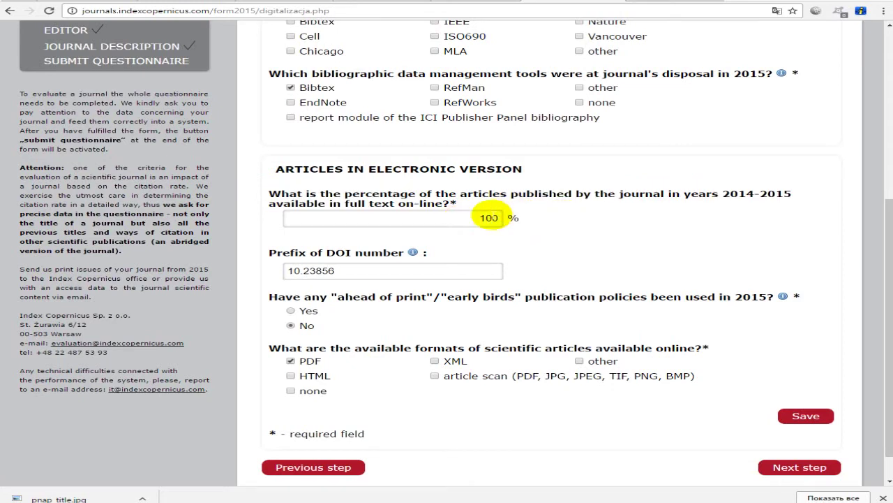
double_click(479, 218)
left_click(529, 217)
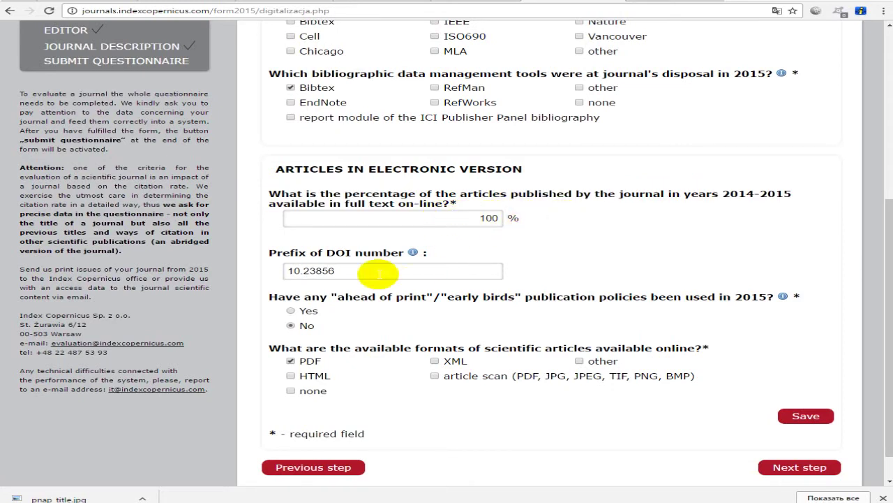
mouse_move(272, 255)
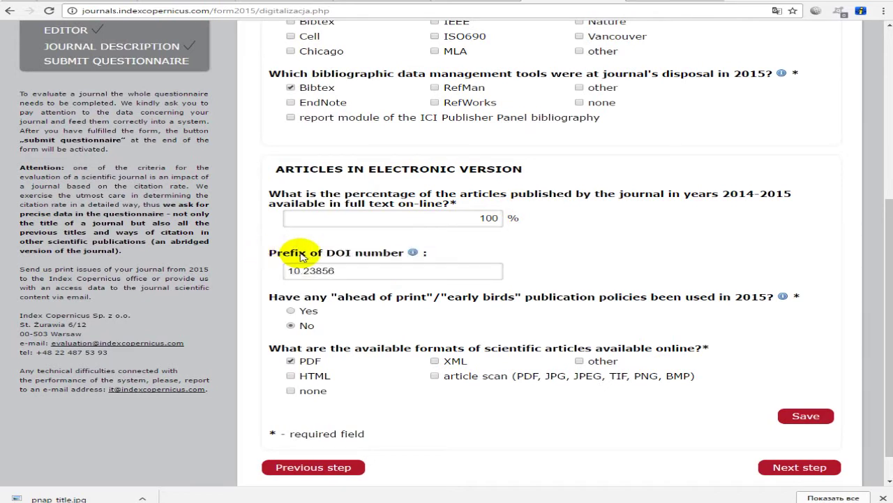
left_click_drag(380, 270, 276, 269)
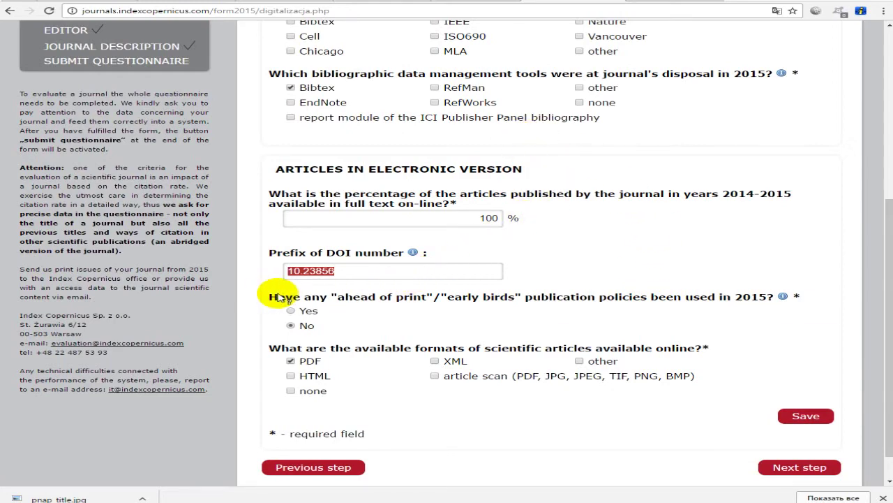
left_click(340, 329)
mouse_move(358, 300)
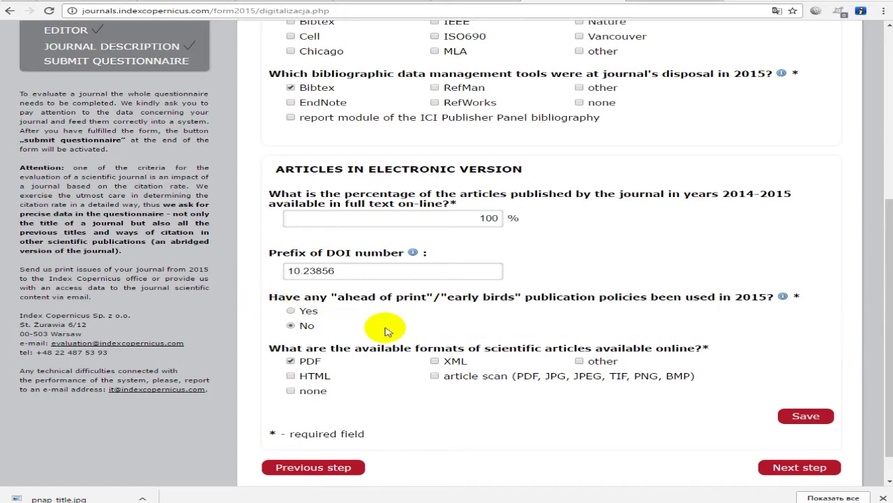
scroll(388, 331, "down", 1)
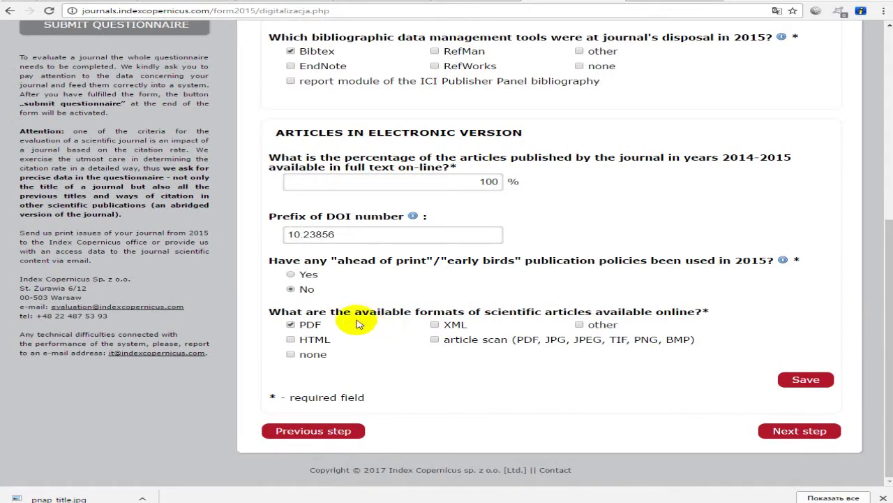
left_click_drag(280, 313, 712, 312)
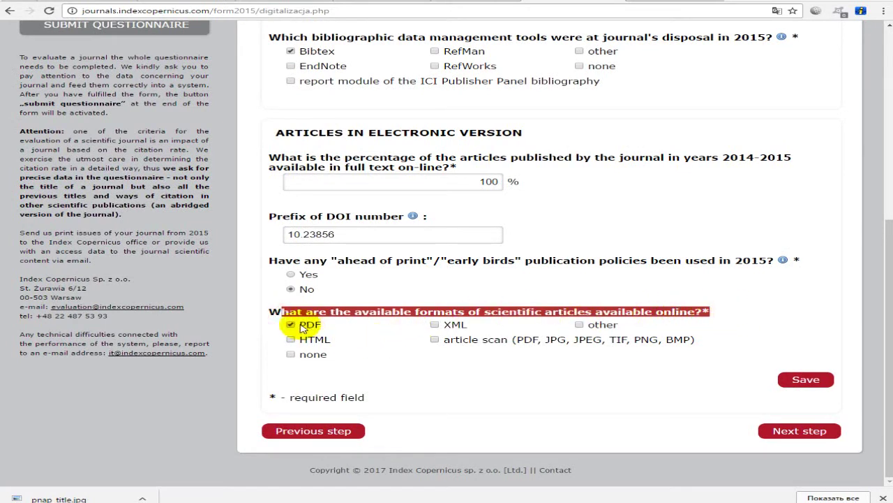
- Save the digitalization section and advance to the internationalization section
left_click(810, 379)
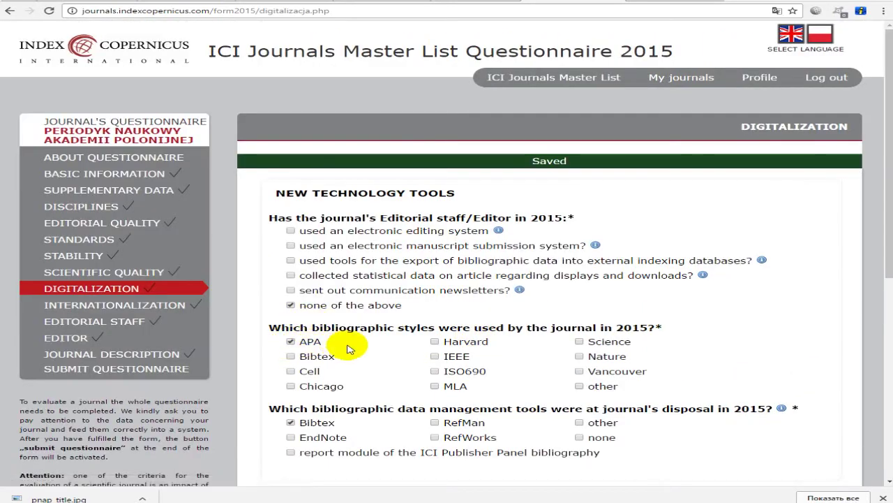
scroll(465, 372, "down", 4)
scroll(698, 426, "down", 3)
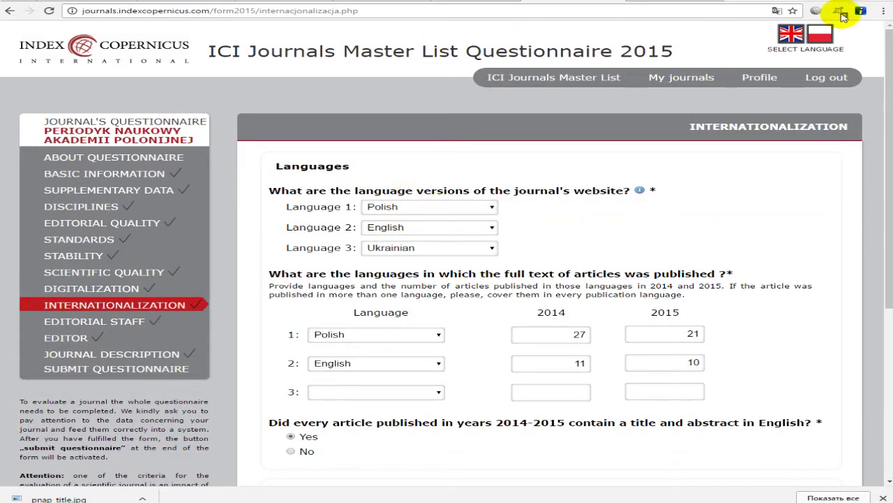
- Switch to the journal's website and check its language versions and the archived 2014 and 2015 issues
left_click(471, 1)
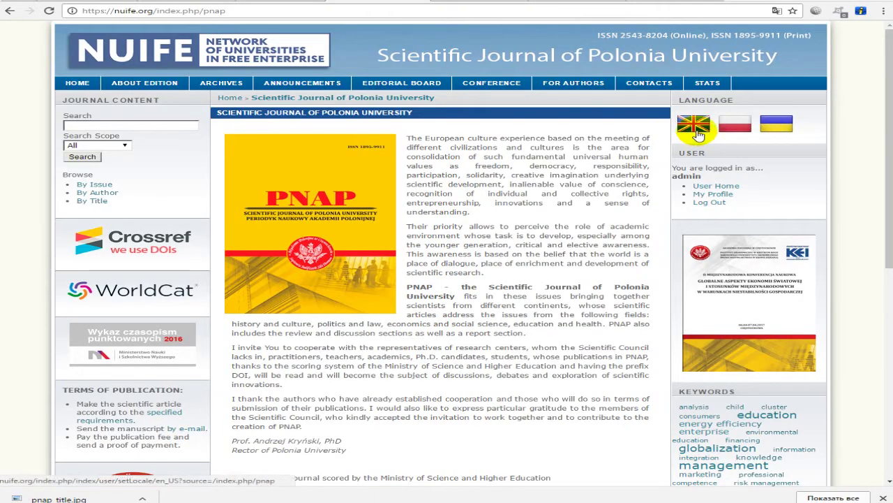
left_click(496, 2)
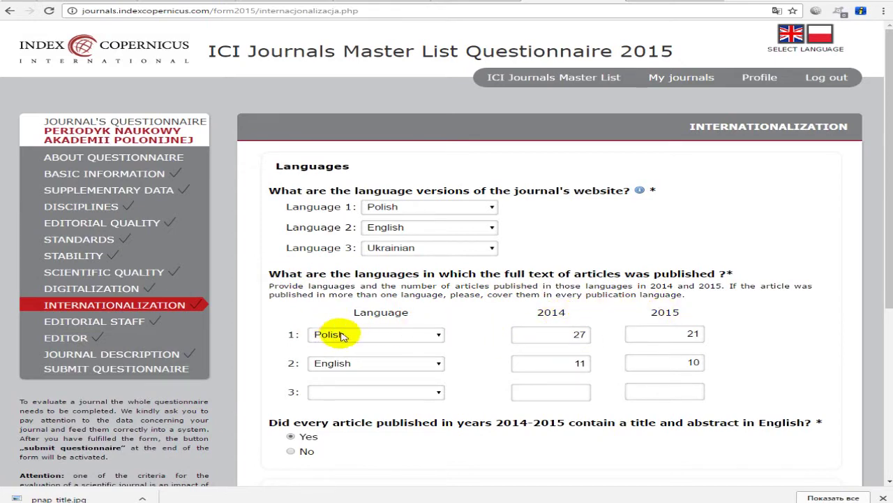
left_click(489, 82)
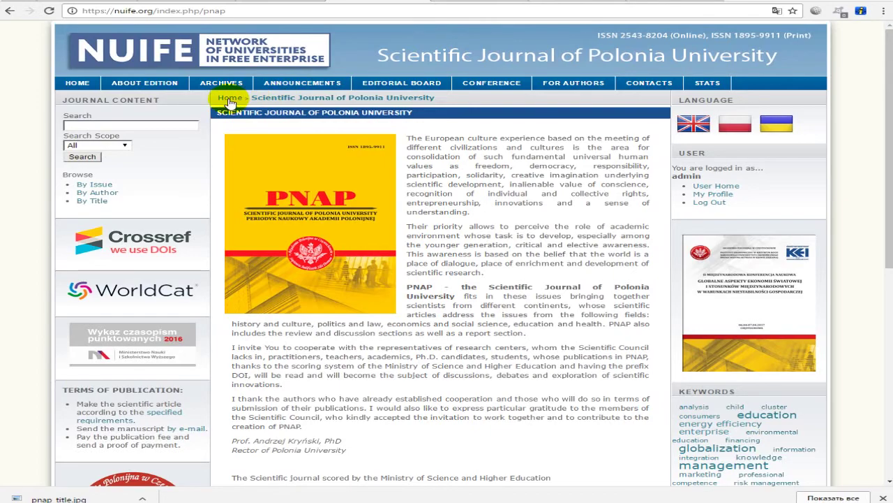
left_click(220, 83)
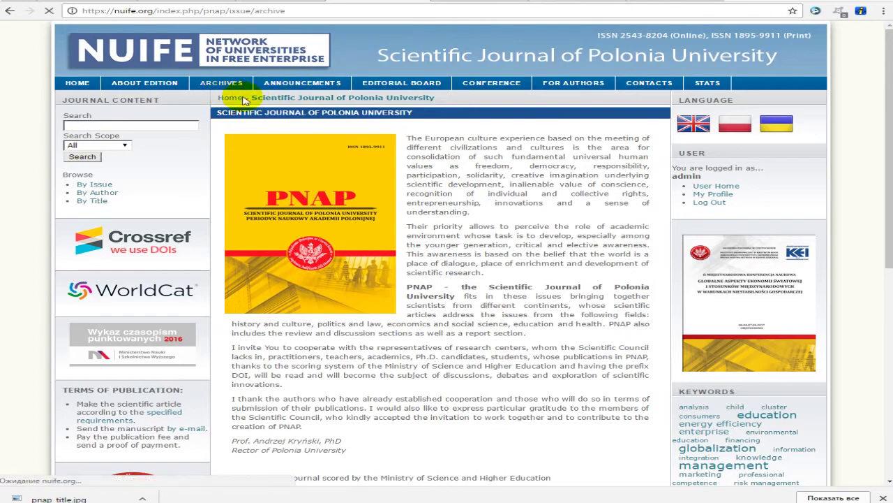
scroll(288, 145, "down", 12)
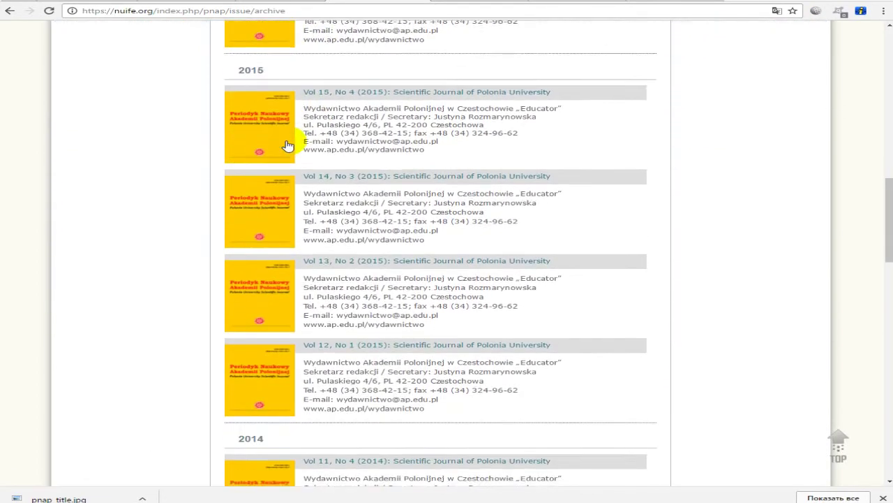
scroll(288, 145, "down", 5)
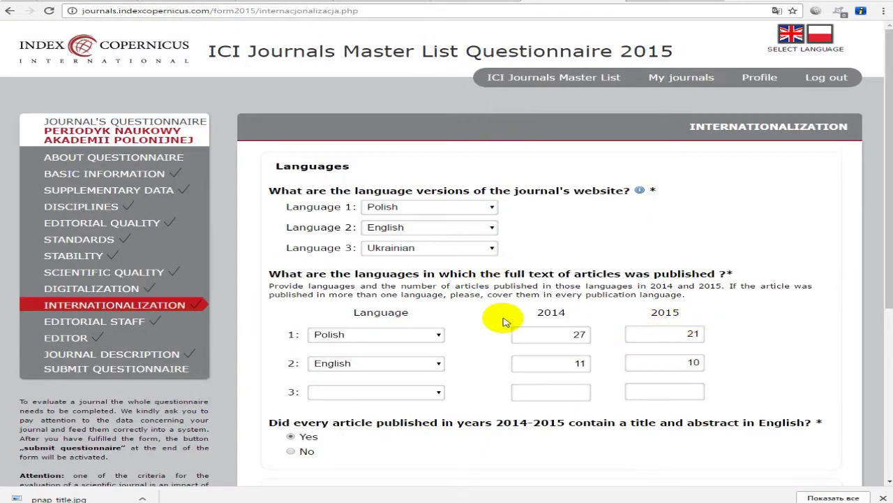
- Return to the internationalization section and examine the article language counts and the question on English titles and abstracts
scroll(510, 324, "down", 1)
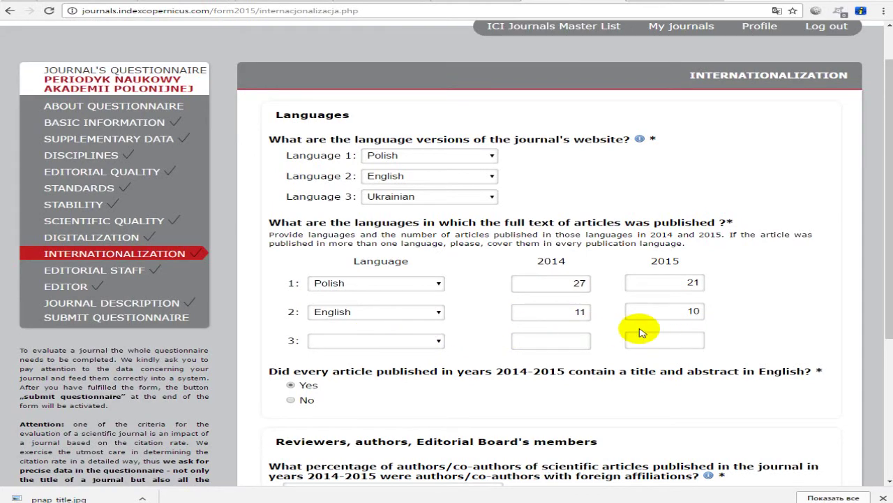
scroll(639, 326, "down", 3)
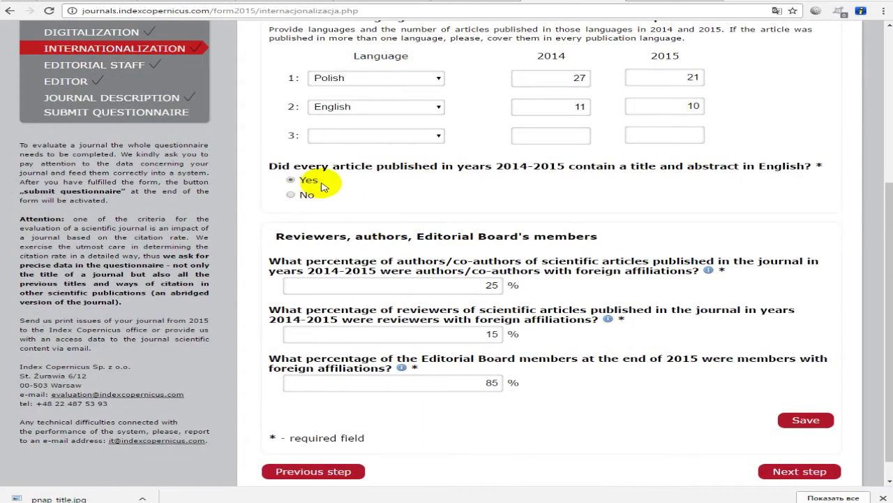
left_click_drag(495, 168, 569, 171)
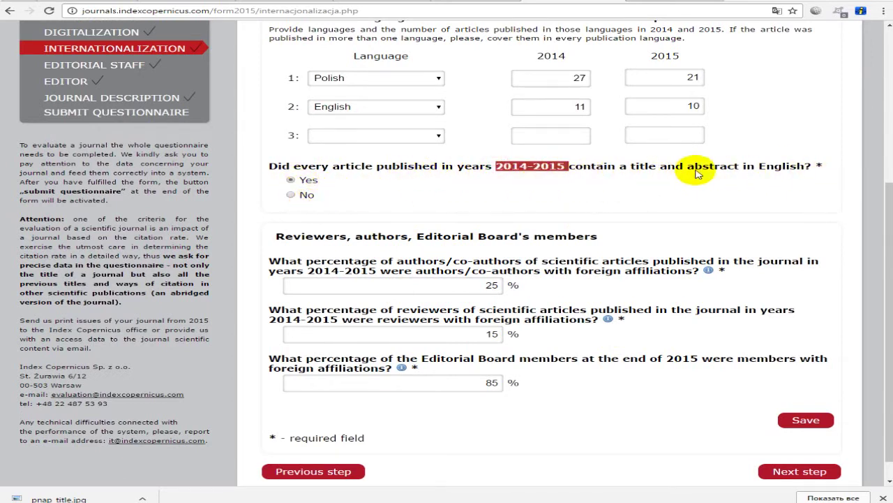
- Examine the question on English titles and abstracts and the foreign-affiliation percentages for authors, reviewers and Editorial Board members
left_click_drag(632, 171, 696, 174)
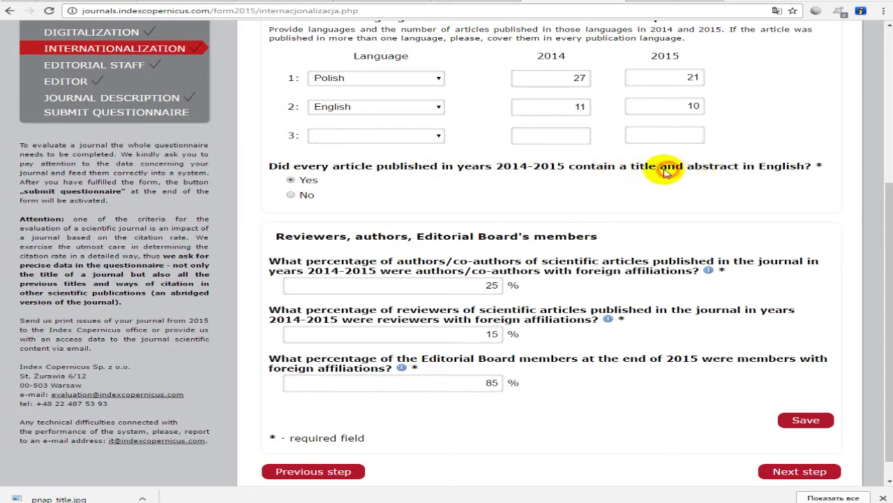
left_click_drag(631, 171, 696, 172)
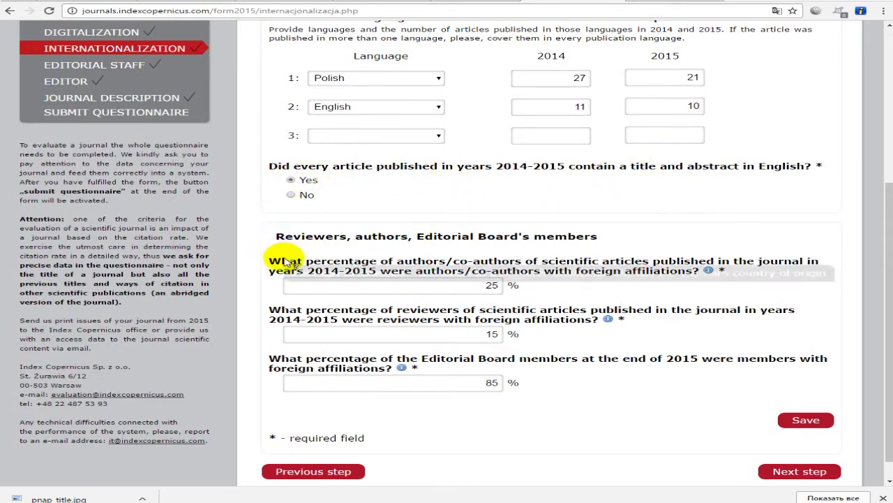
mouse_move(295, 266)
left_click_drag(282, 262, 515, 265)
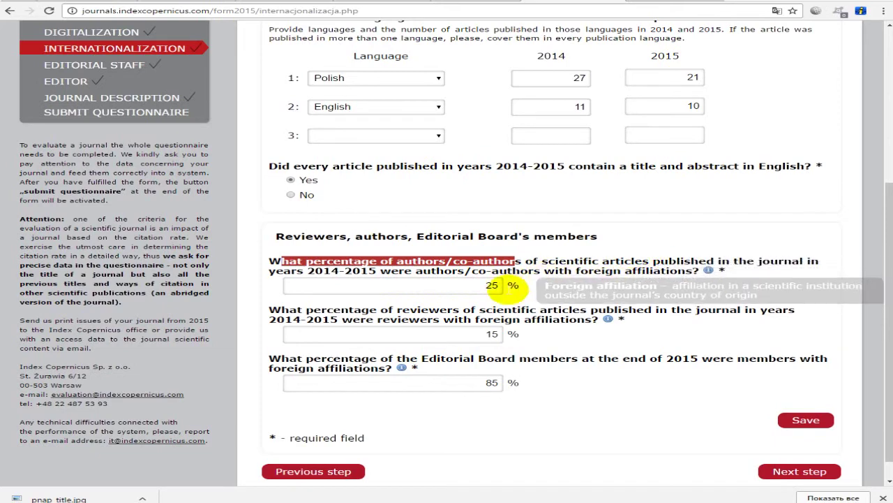
scroll(584, 298, "down", 1)
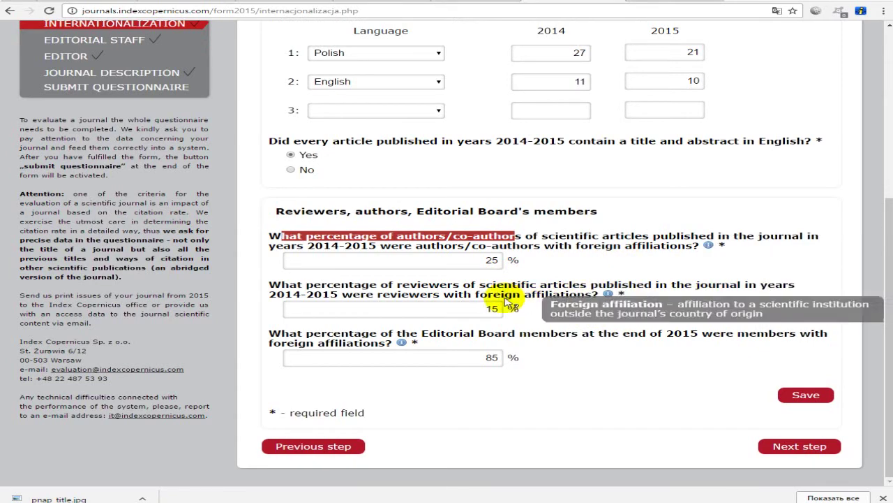
mouse_move(587, 299)
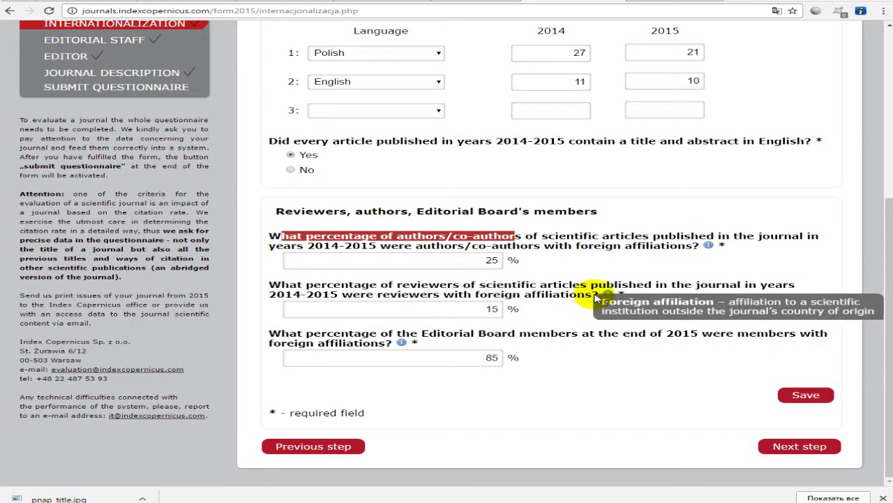
left_click_drag(598, 296, 236, 285)
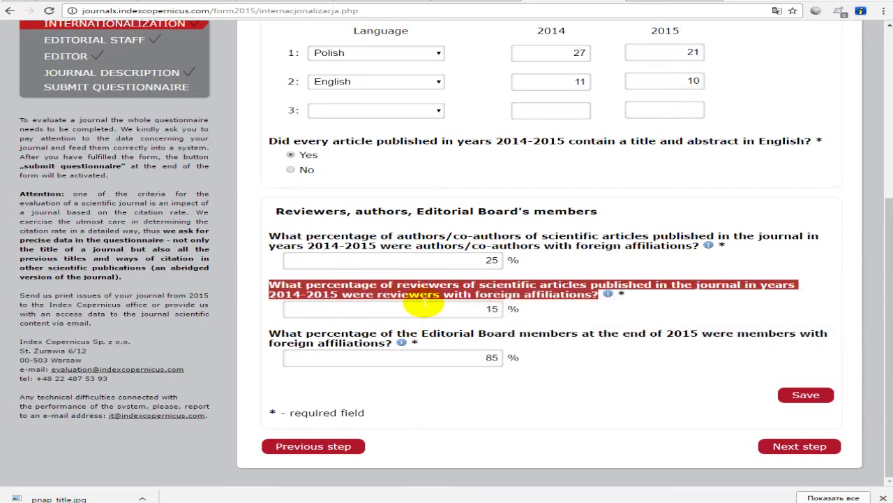
mouse_move(575, 292)
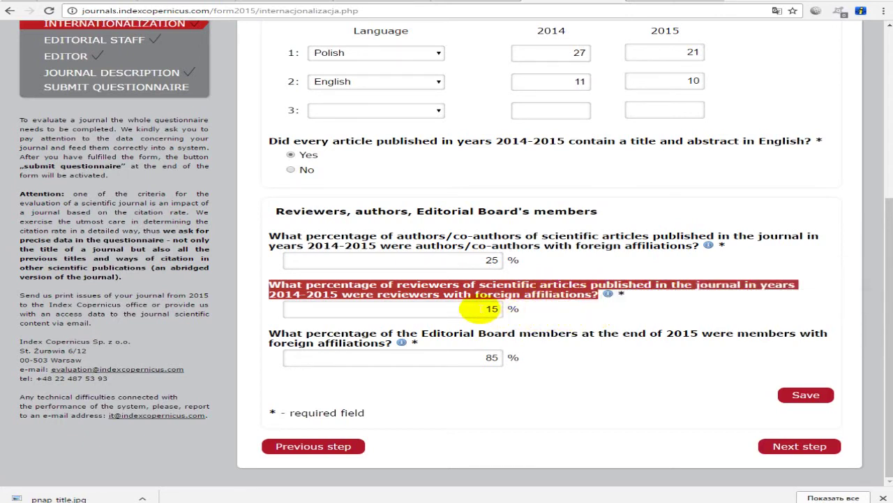
left_click(479, 309)
mouse_move(534, 298)
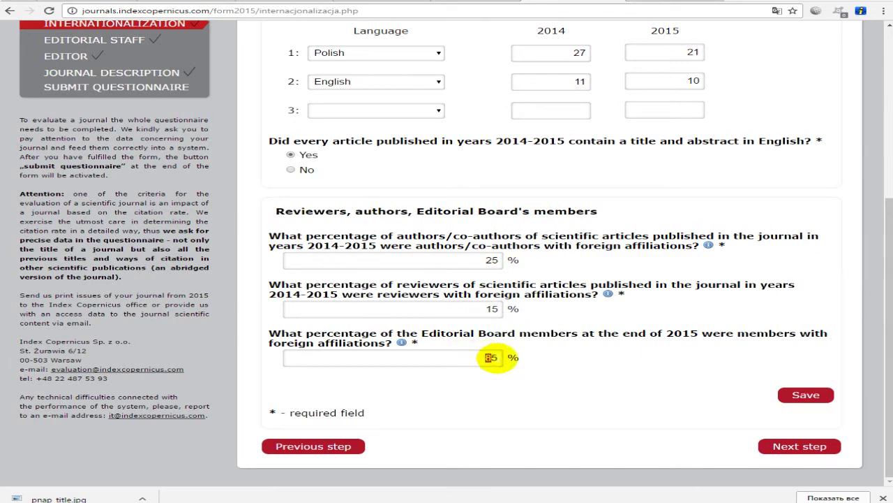
mouse_move(517, 337)
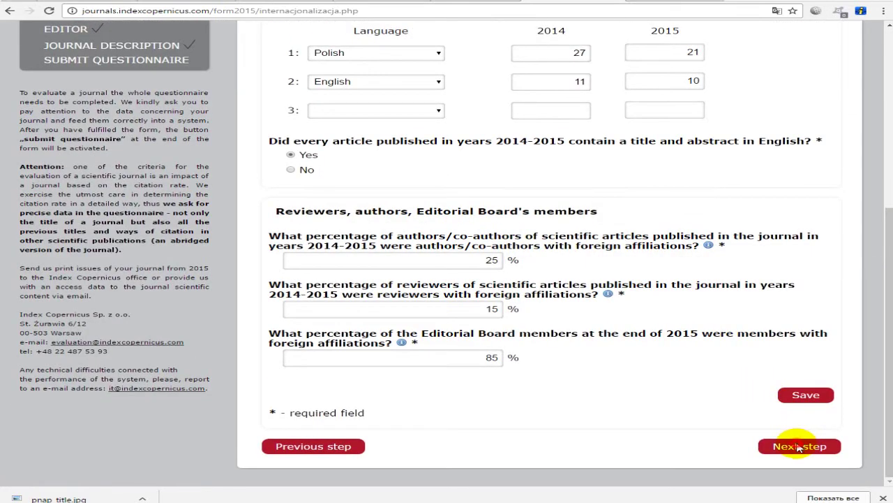
- Advance to the editorial staff section and examine the new editor's title, name, position, affiliation and country fields
left_click(799, 448)
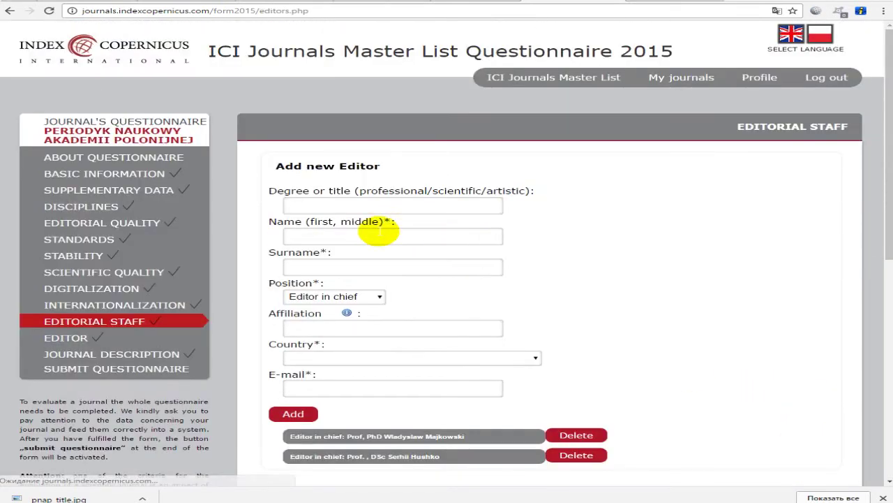
left_click(413, 202)
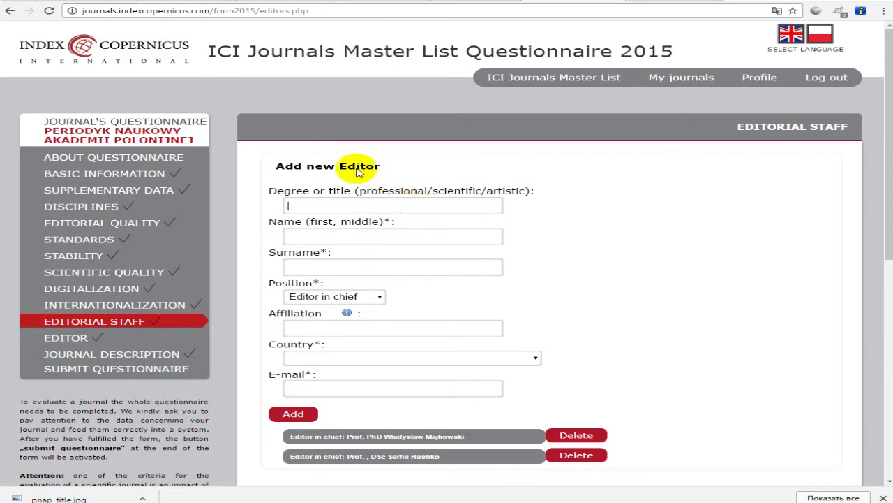
left_click(337, 230)
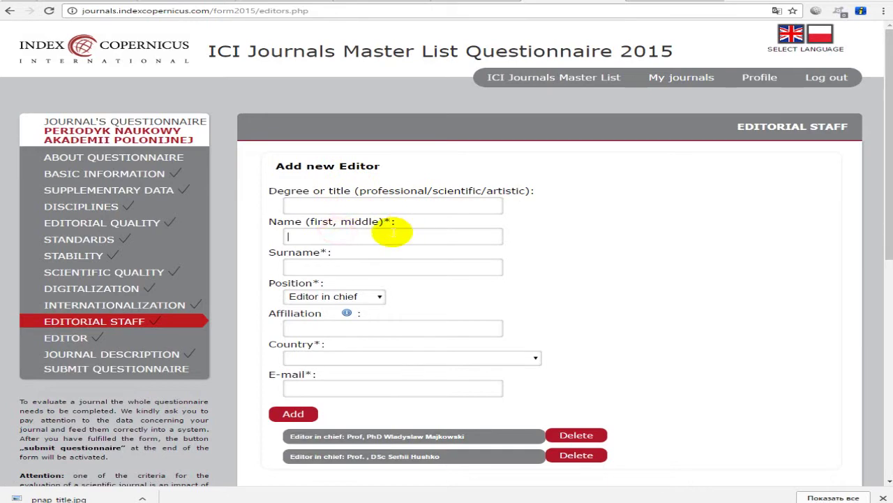
left_click(393, 234)
left_click(698, 194)
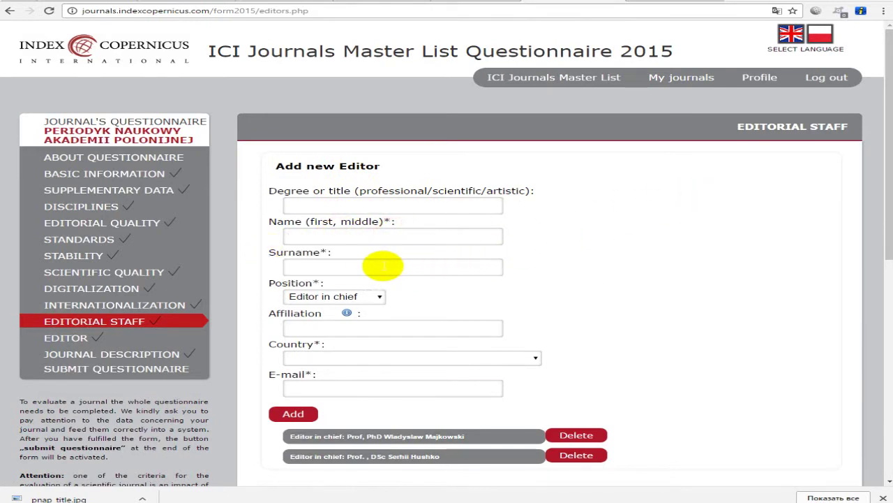
left_click(360, 296)
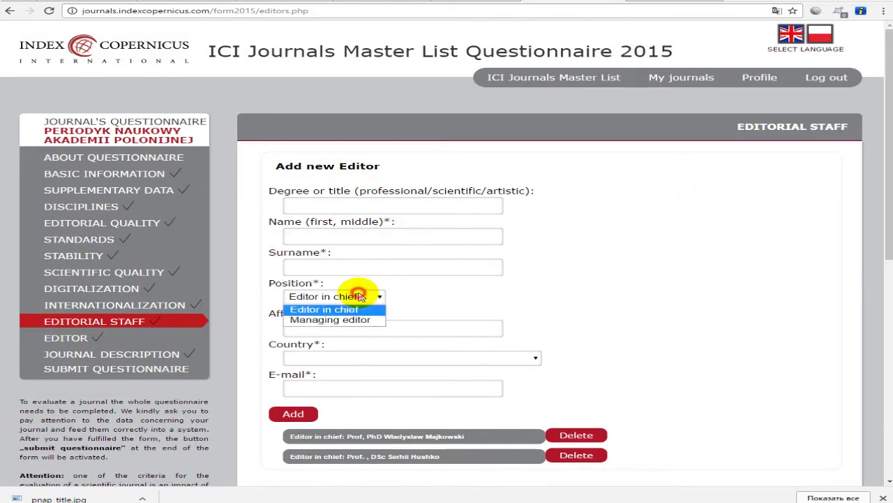
left_click(360, 309)
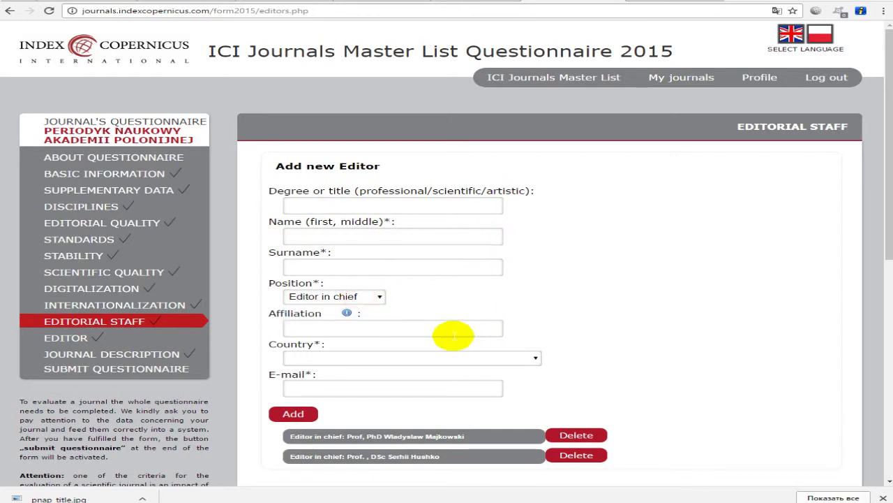
left_click(364, 325)
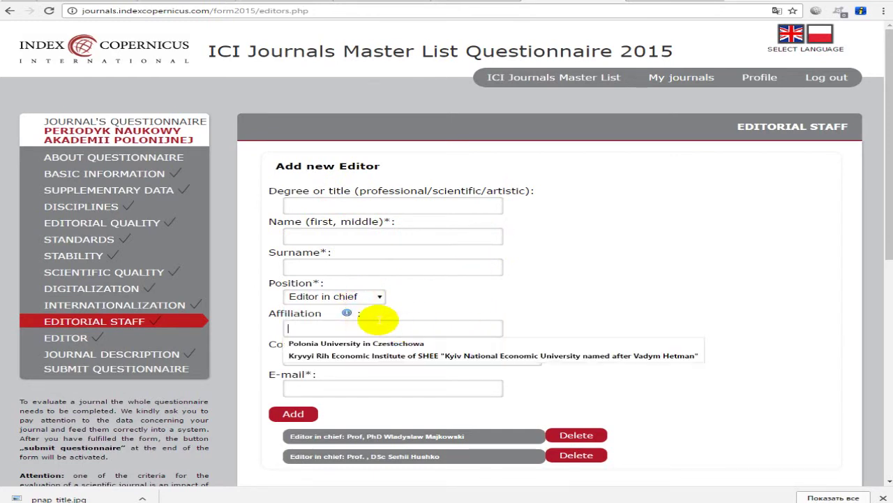
left_click(608, 272)
left_click(428, 358)
left_click(660, 311)
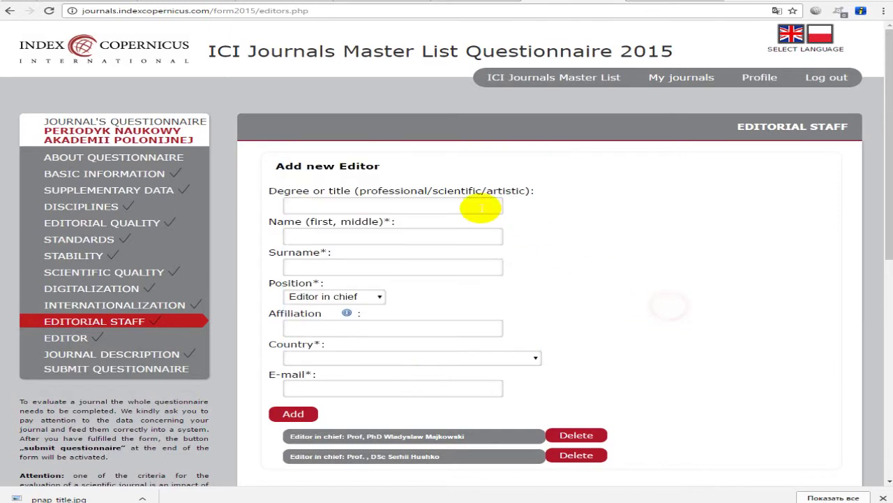
left_click(479, 205)
left_click(479, 219)
left_click(634, 214)
triple_click(464, 205)
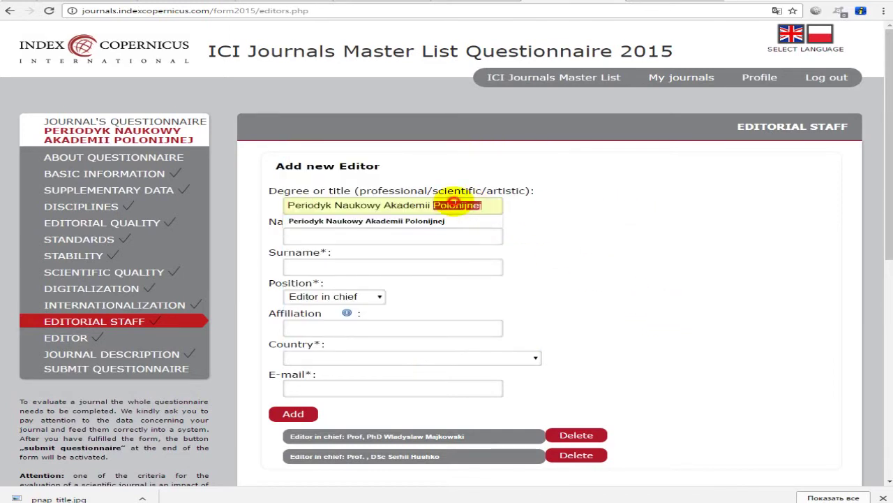
key("Delete")
left_click(488, 236)
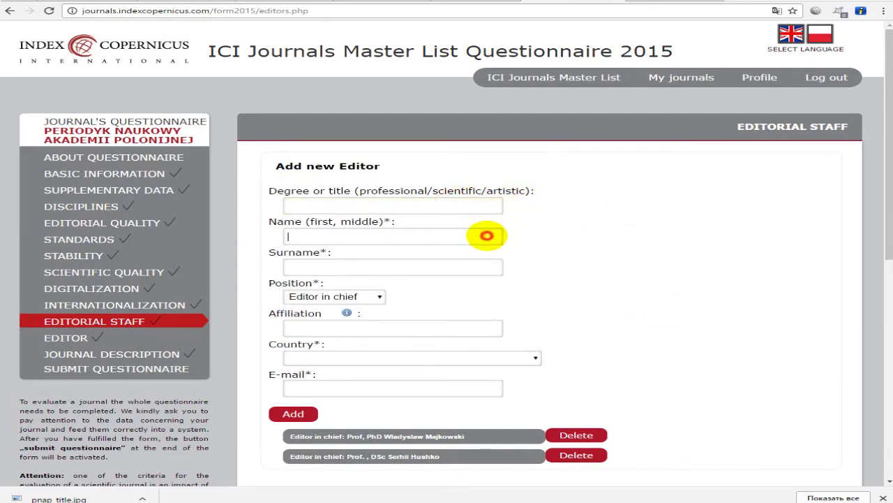
left_click(628, 273)
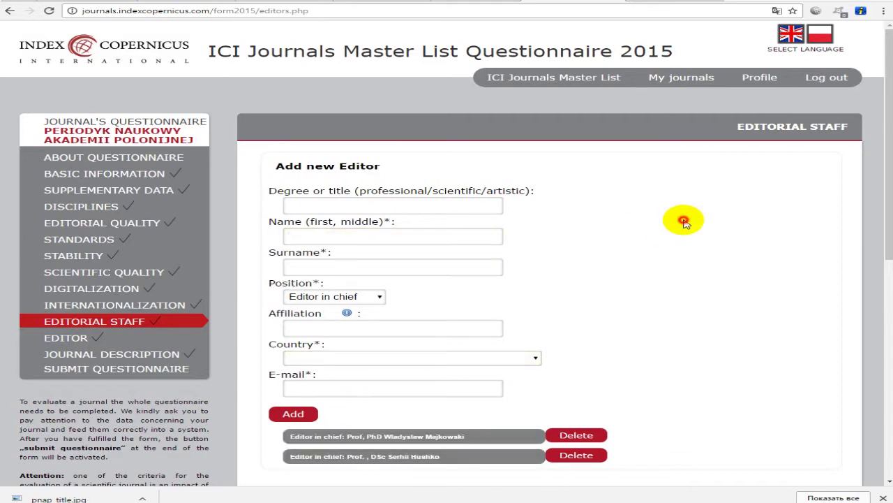
- Examine the editors in chief already added and the editor's office address form below them
scroll(656, 259, "down", 3)
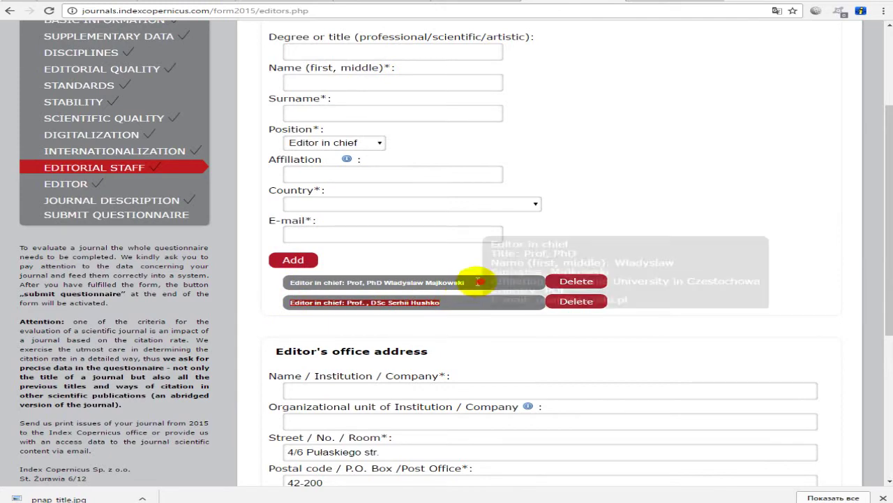
mouse_move(268, 279)
scroll(464, 269, "down", 4)
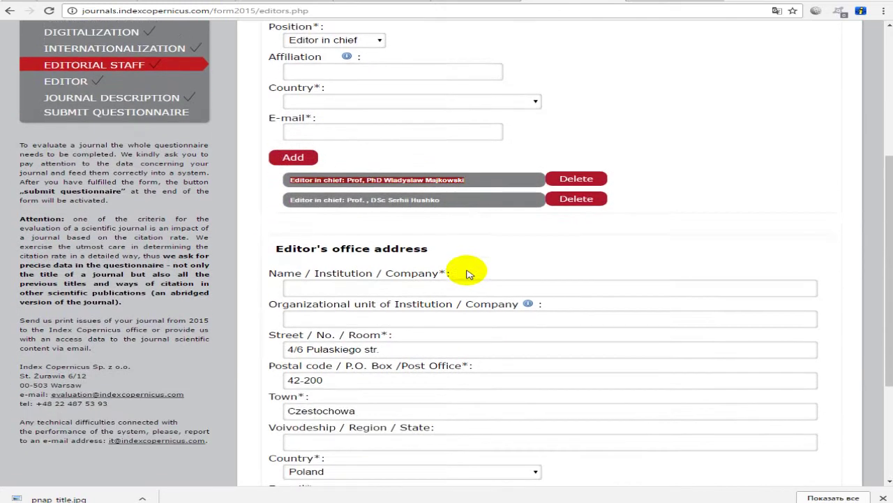
left_click_drag(275, 96, 488, 100)
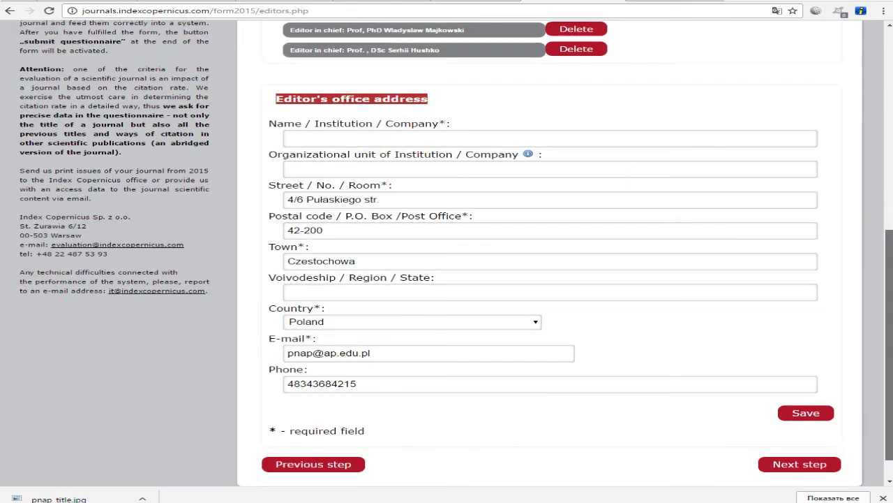
- Autofill the editor's office address with the saved "Educator" Publishing House of Polonia University entry and clear the organizational unit
scroll(361, 97, "down", 1)
left_click(348, 122)
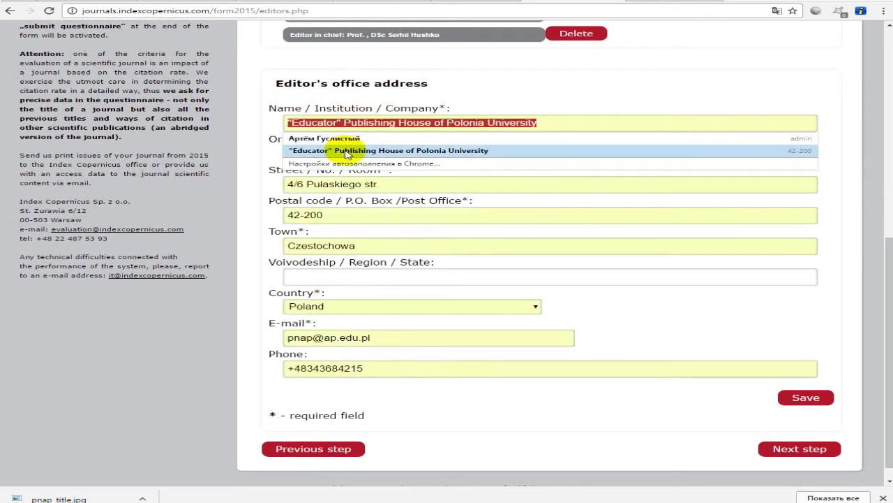
left_click(328, 149)
left_click_drag(568, 159, 261, 147)
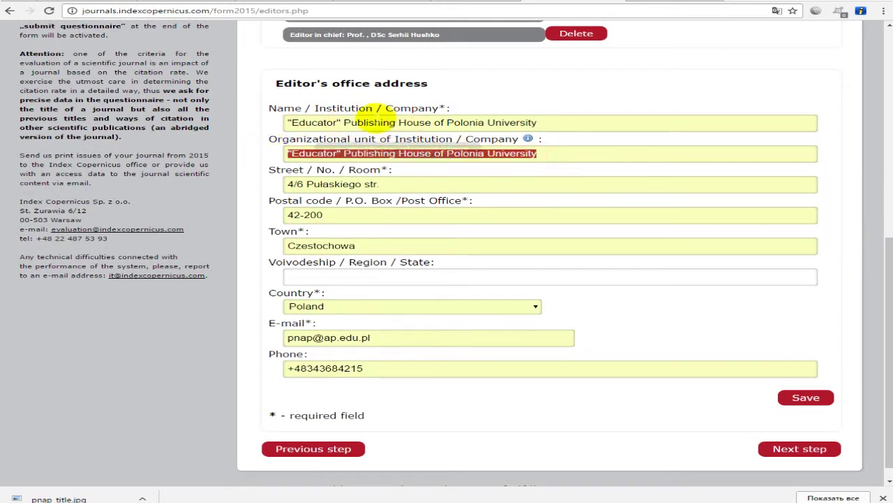
key("Delete")
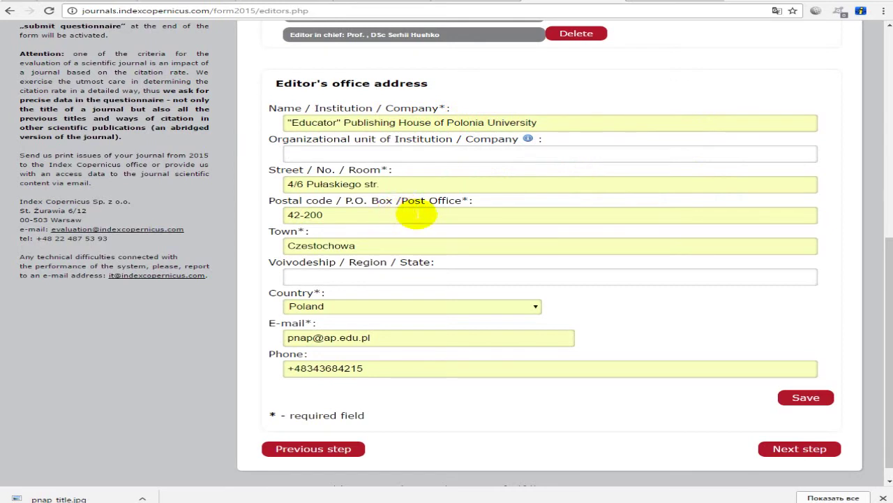
- Check the office postal code and remove the leading plus sign from the phone number
left_click_drag(558, 215, 275, 215)
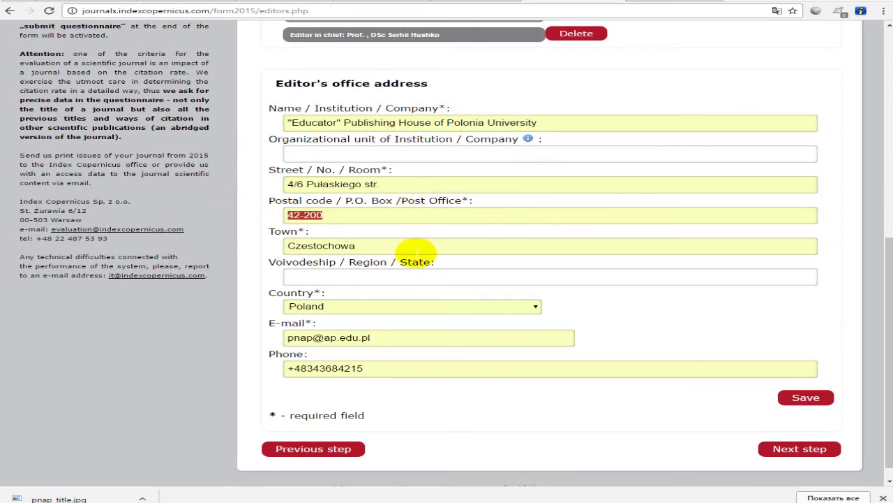
left_click(393, 220)
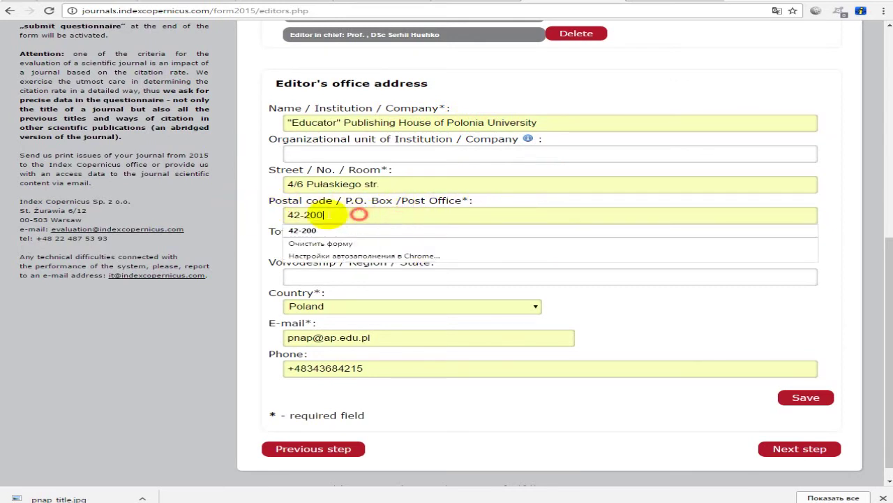
left_click(261, 210)
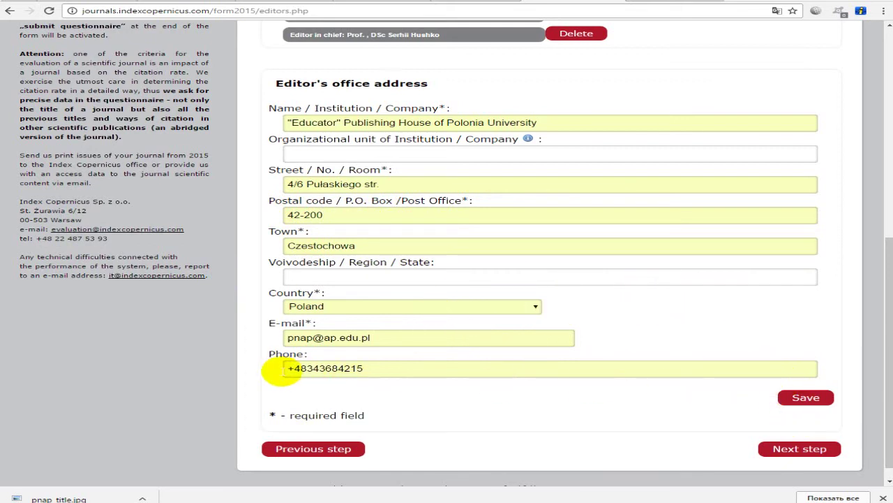
left_click_drag(294, 368, 240, 372)
key("BackSpace")
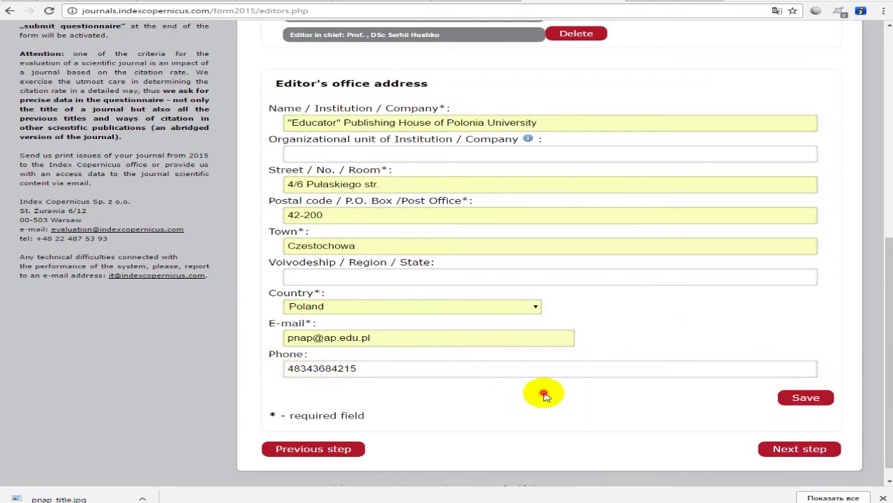
left_click_drag(290, 367, 430, 344)
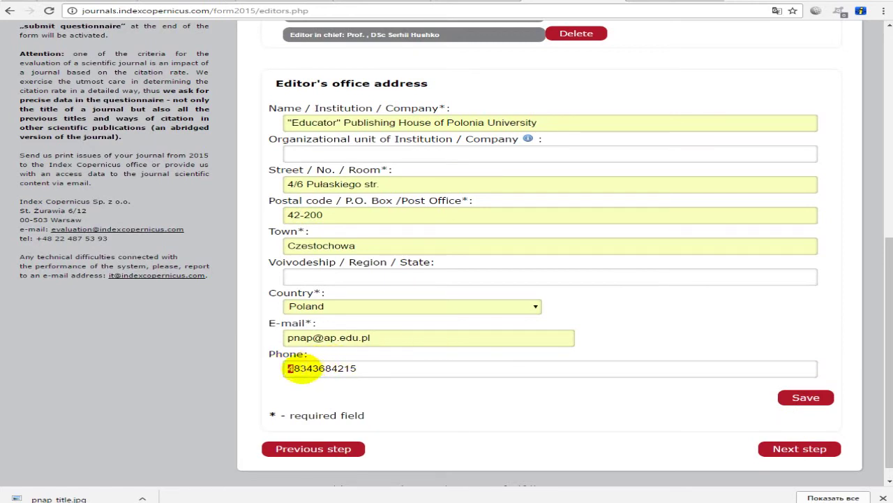
- Open the Editor section of the questionnaire and look over the fields for the Editor's data
scroll(335, 291, "up", 1)
scroll(335, 291, "up", 5)
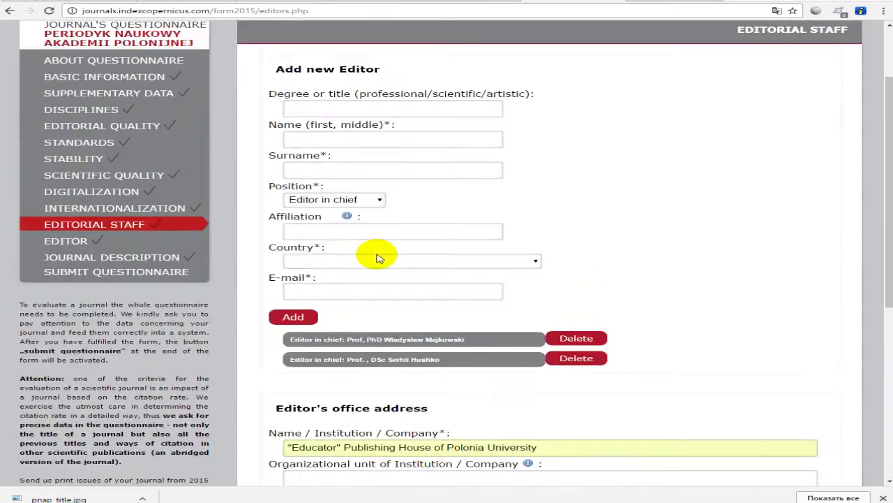
left_click(88, 277)
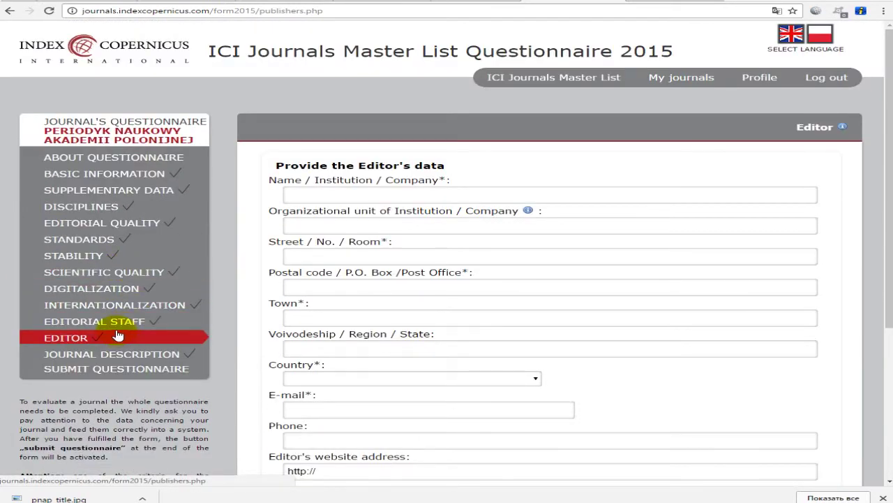
scroll(343, 189, "down", 3)
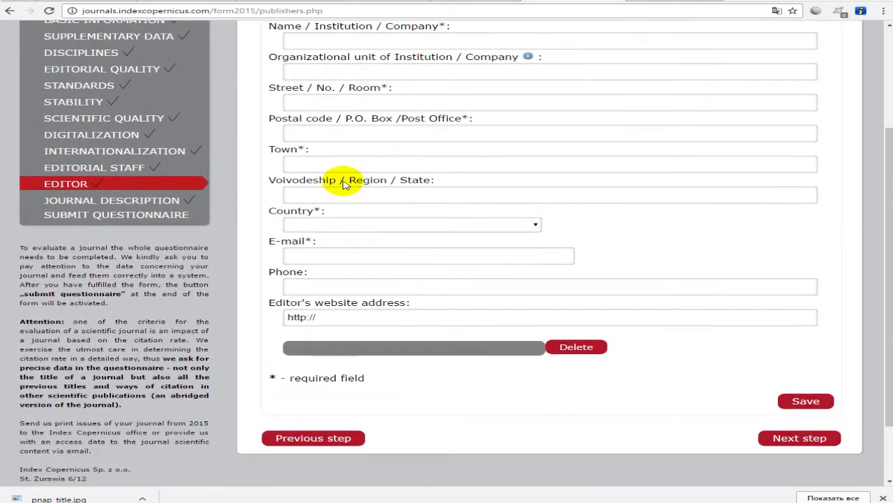
scroll(370, 155, "up", 2)
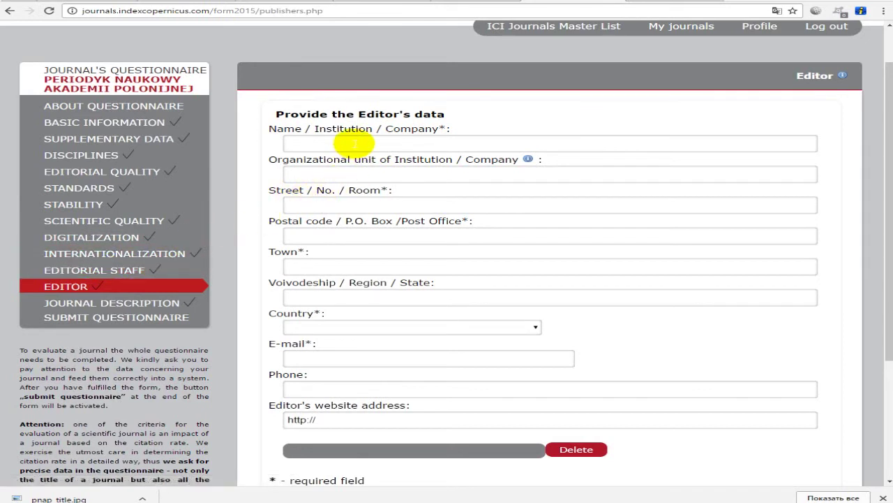
- Review the Editor's data form, from the name, institution or company field down to the website address field
left_click(319, 143)
left_click(360, 127)
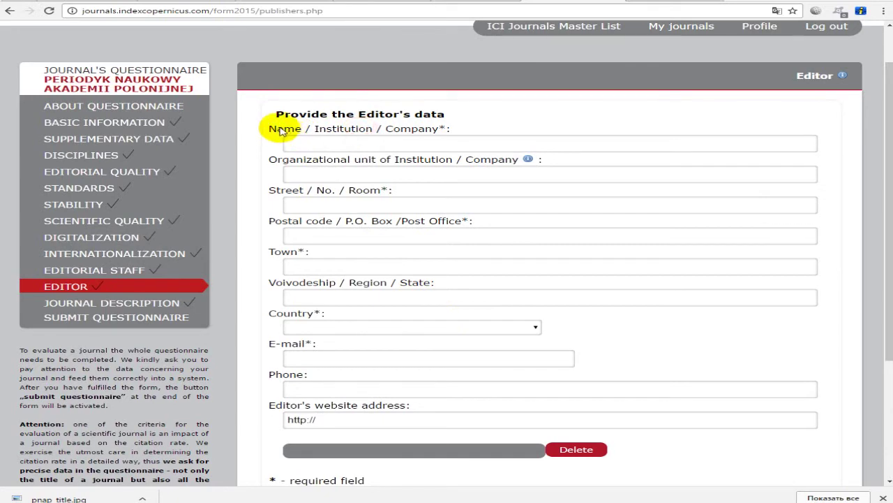
left_click_drag(314, 128, 382, 129)
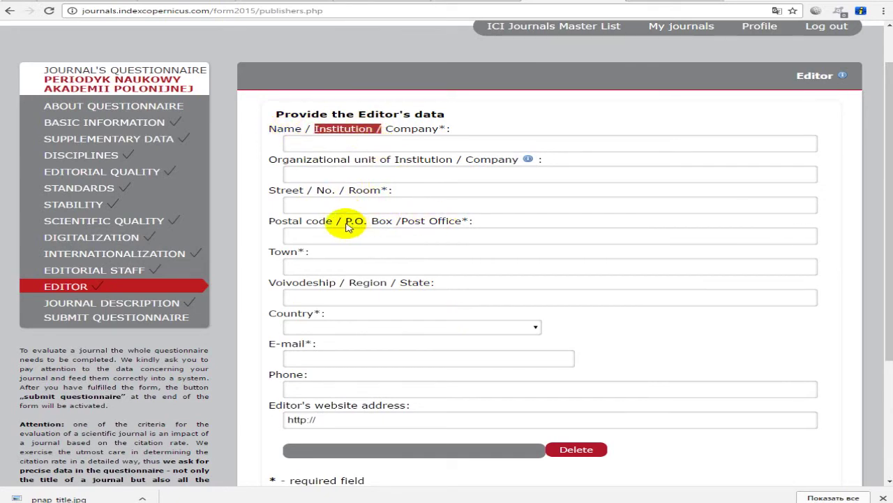
scroll(340, 259, "down", 3)
left_click_drag(354, 265, 236, 256)
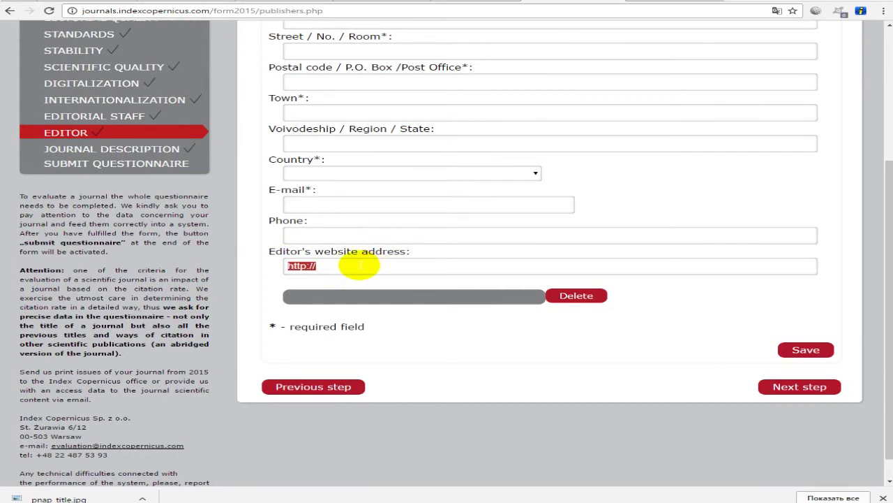
left_click(335, 260)
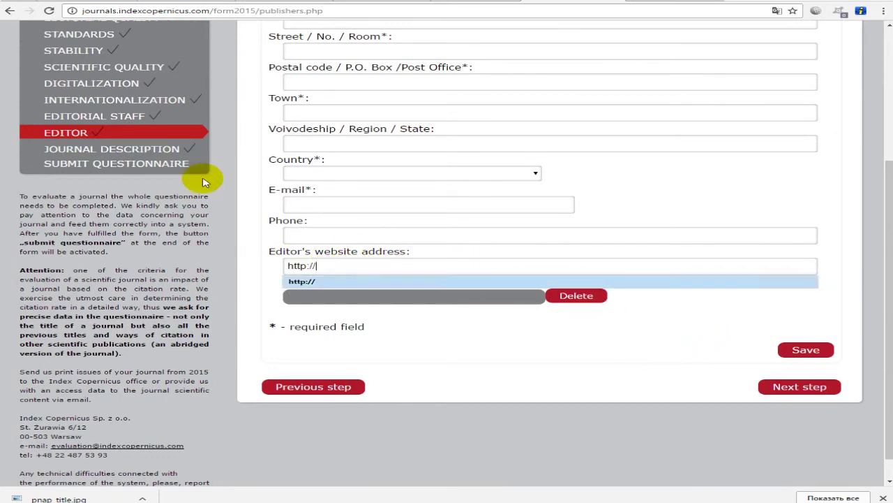
- Open the Journal Description section and review the Polish and English descriptions and the journal cover or logo upload area
left_click(150, 149)
left_click(463, 240)
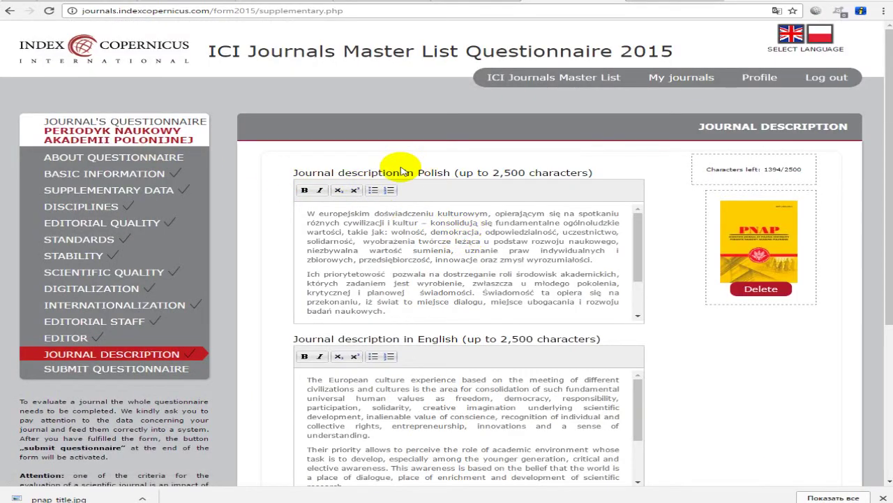
left_click_drag(405, 172, 451, 173)
scroll(454, 202, "down", 2)
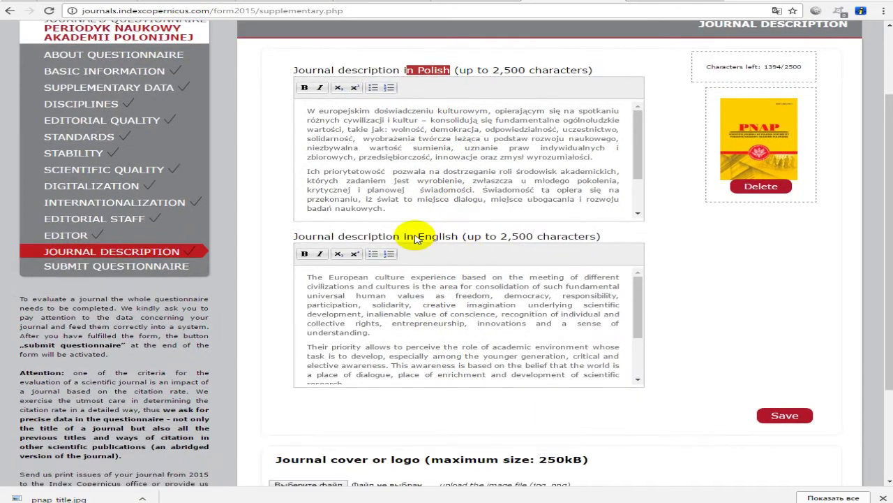
left_click_drag(414, 238, 504, 239)
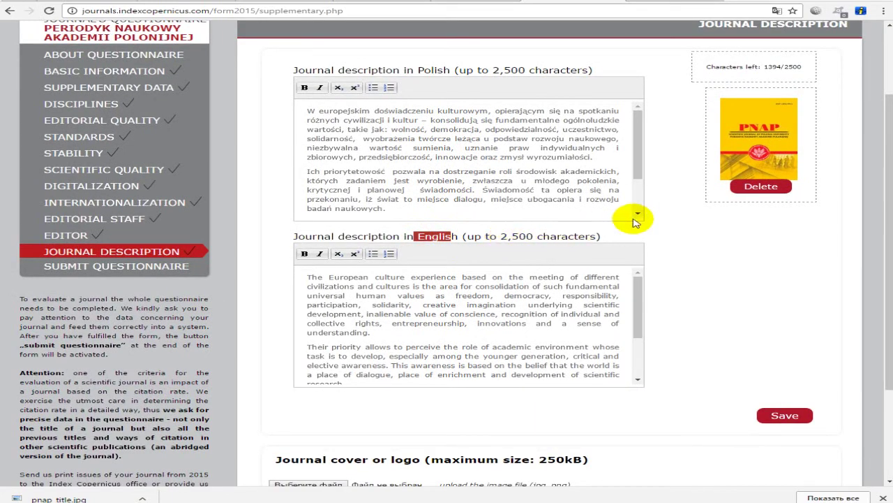
scroll(644, 213, "up", 3)
scroll(694, 220, "down", 4)
scroll(501, 235, "down", 1)
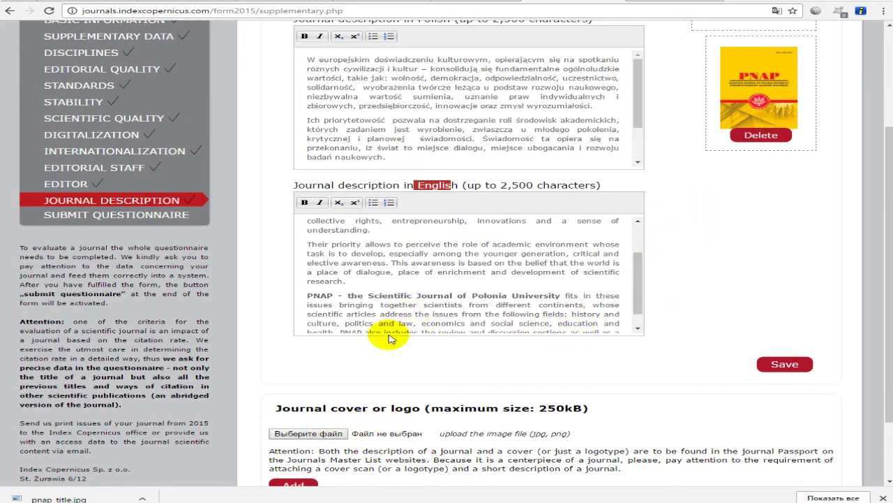
scroll(370, 356, "down", 2)
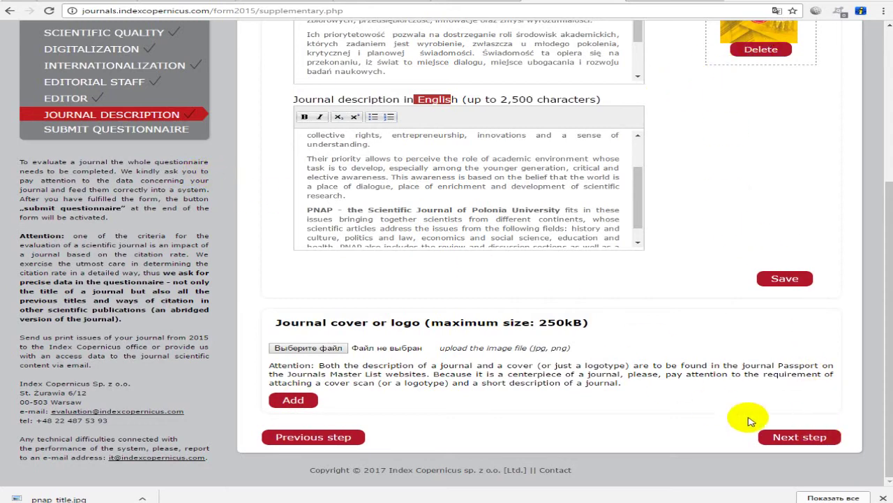
- Proceed to the questionnaire submission page and read the journal's information and the instruction about checking data before sending
left_click(803, 439)
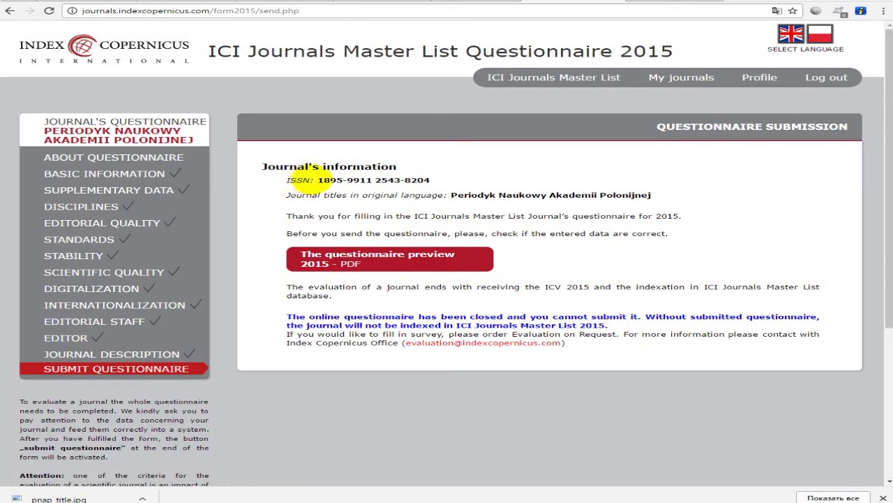
left_click_drag(329, 180, 646, 202)
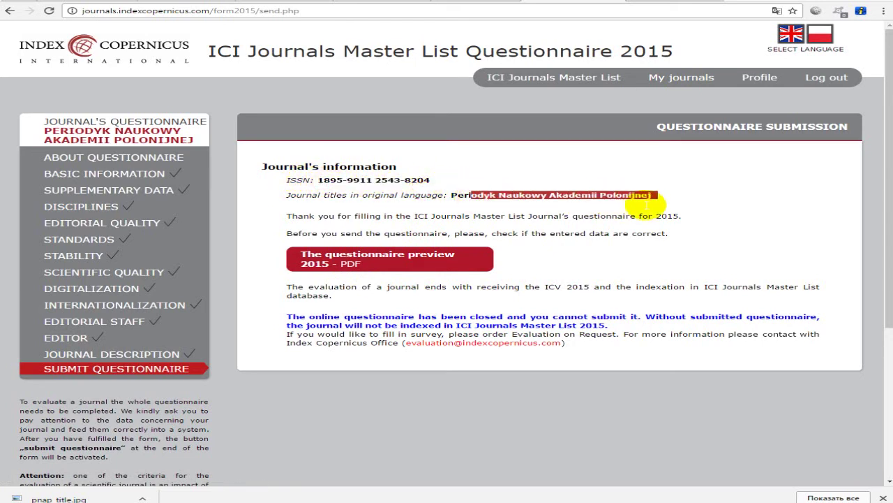
left_click(649, 203)
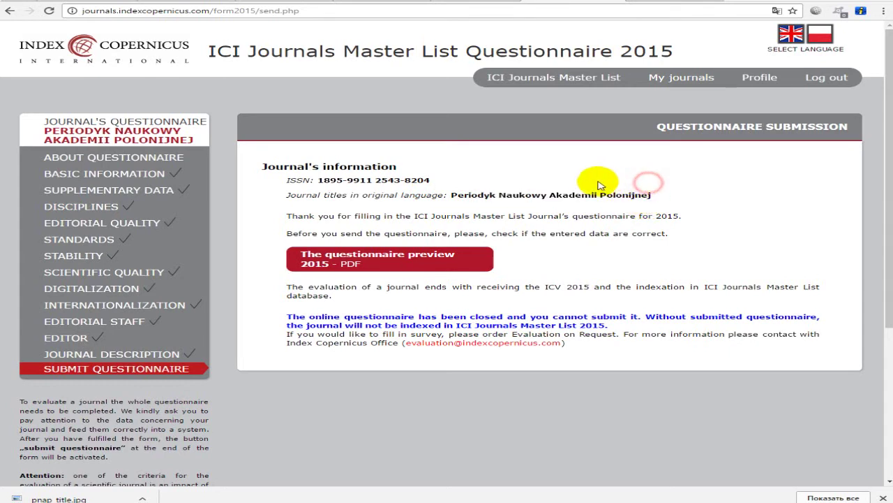
left_click_drag(282, 216, 689, 220)
left_click(687, 217)
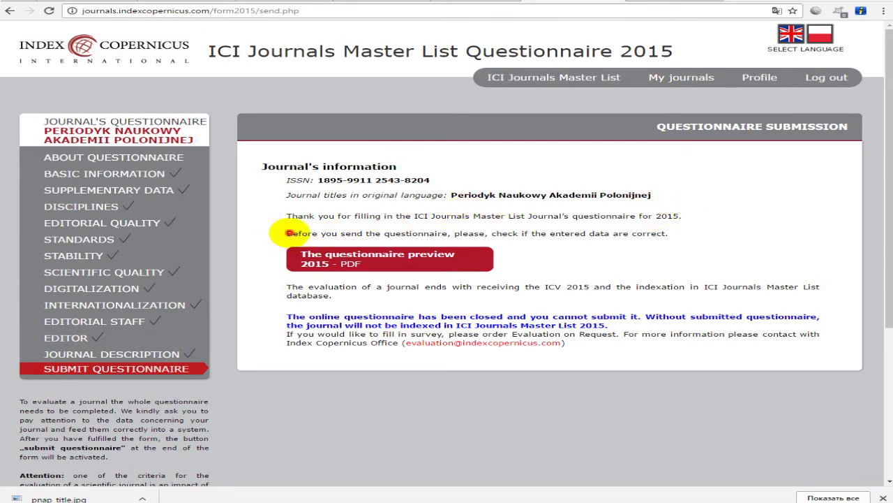
left_click_drag(287, 233, 510, 239)
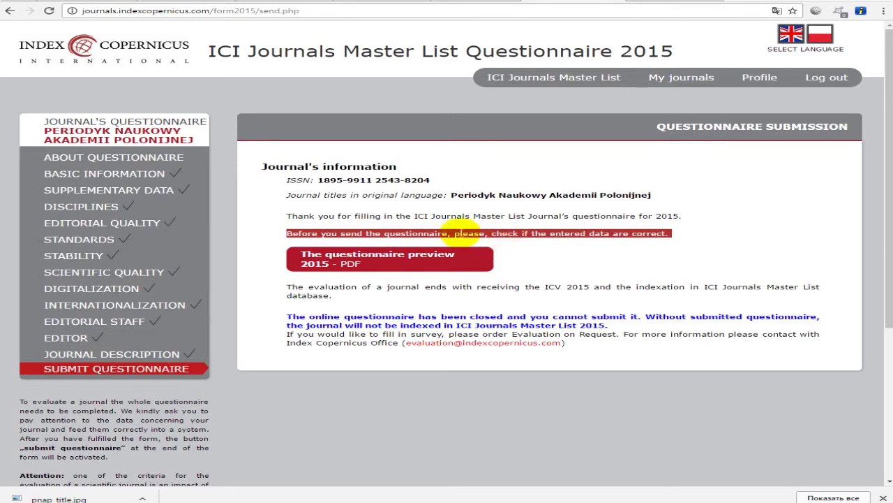
left_click(453, 232)
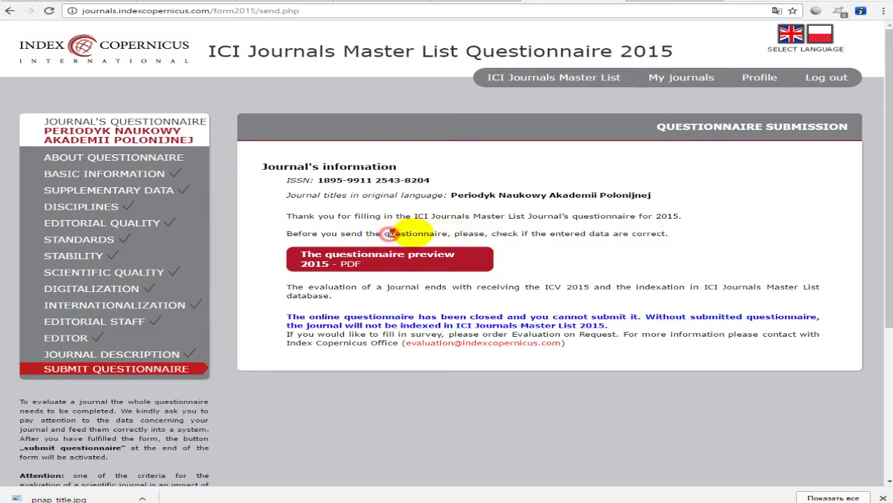
left_click_drag(386, 233, 453, 234)
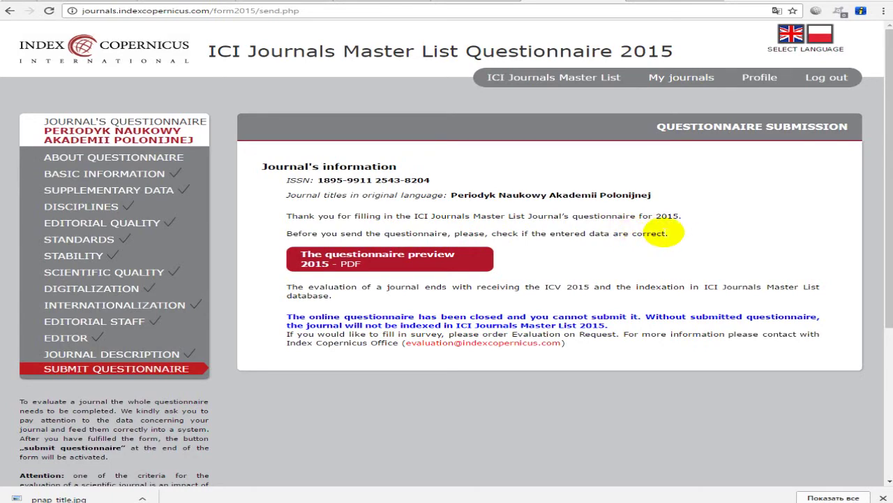
- Open the 2015 questionnaire preview as a PDF and look through it from the journal titles to the contact details
left_click(343, 261)
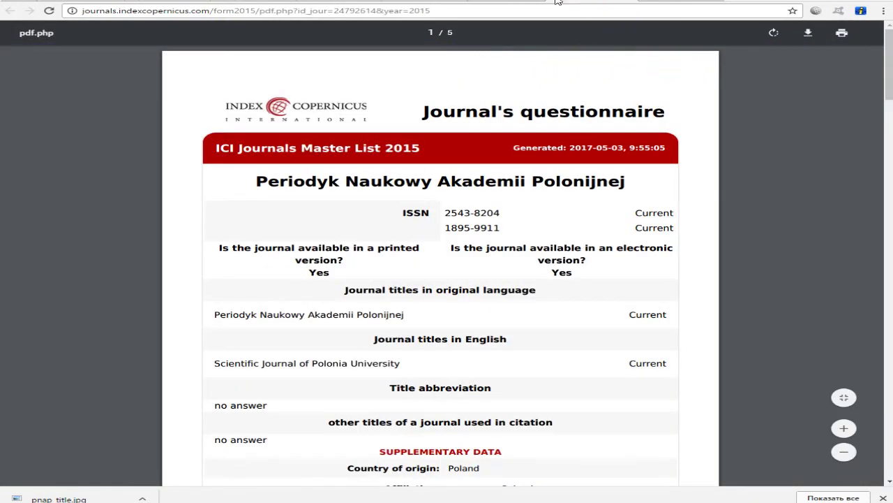
left_click(556, 1)
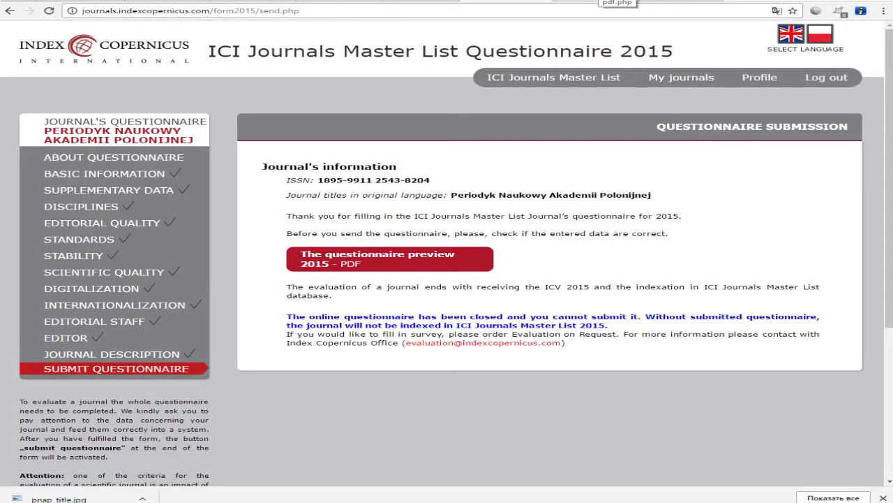
left_click(604, 1)
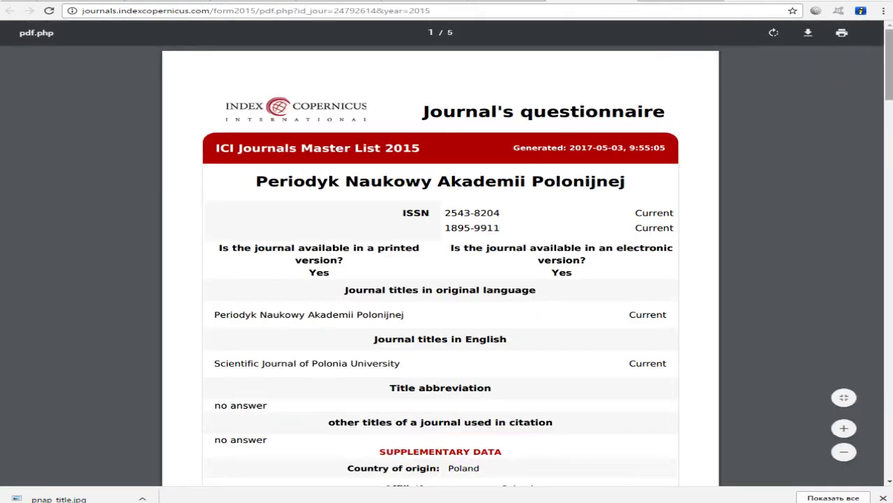
scroll(447, 265, "down", 12)
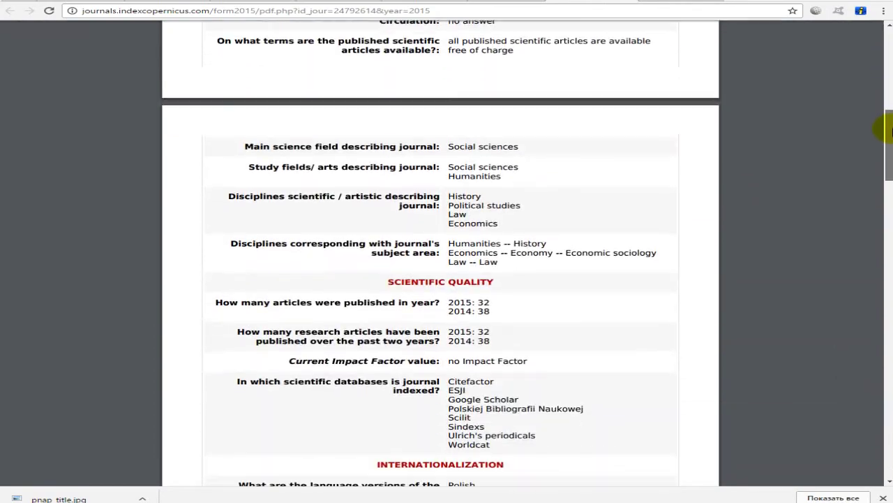
scroll(447, 266, "down", 16)
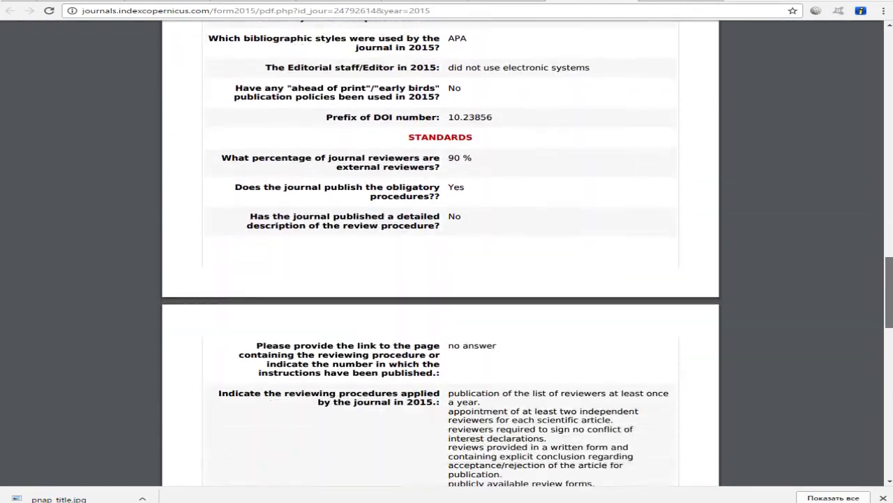
scroll(447, 265, "down", 6)
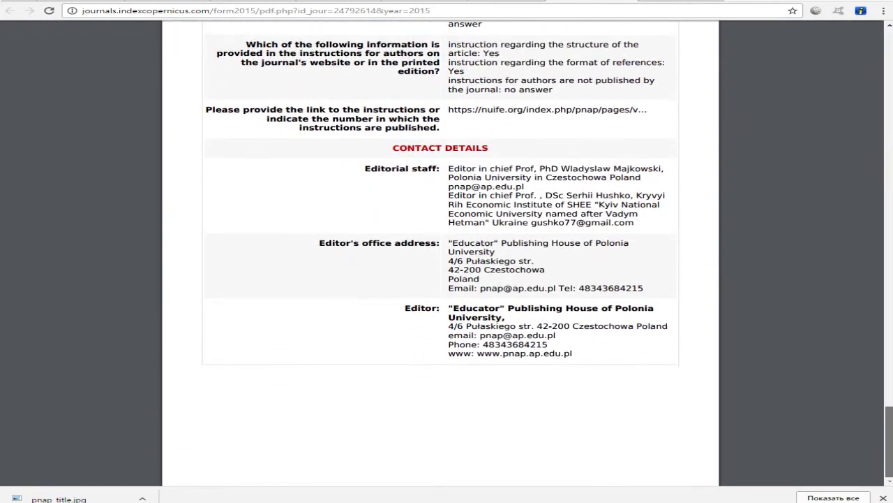
scroll(447, 265, "up", 7)
left_click_drag(888, 335, 818, 44)
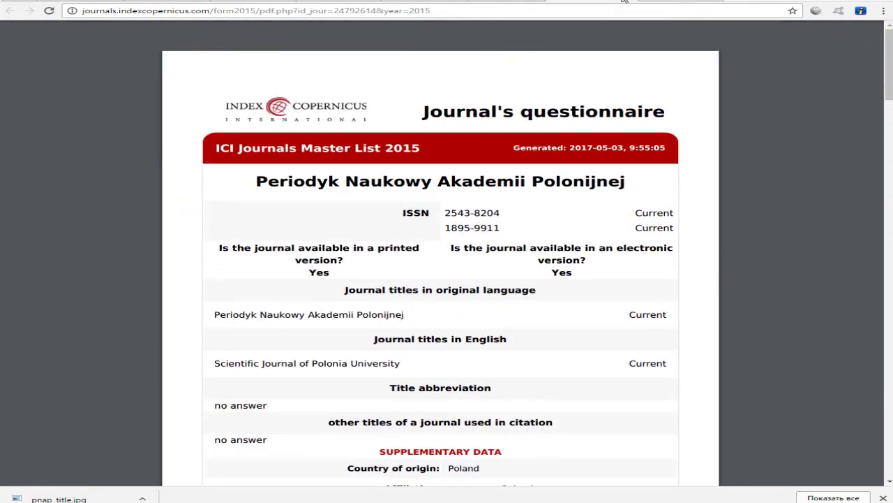
- Return from the PDF preview to the questionnaire submission page and read the blue notice about submitting the questionnaire
left_click(655, 1)
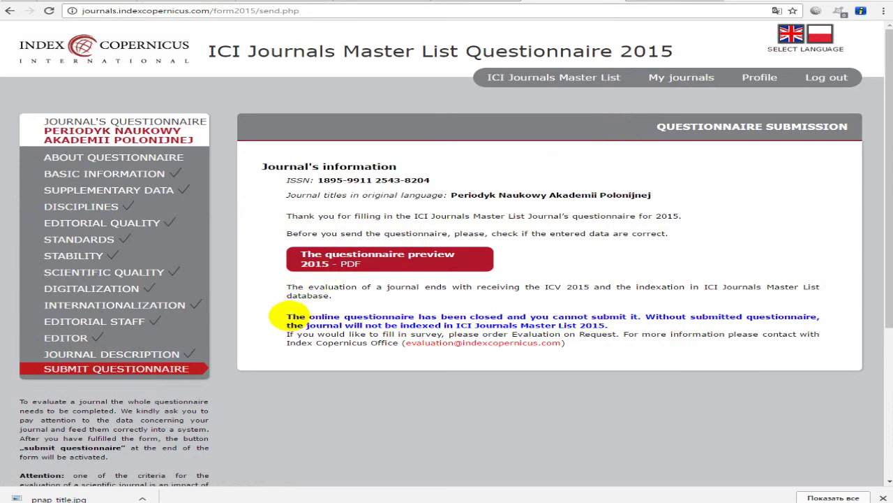
left_click_drag(292, 318, 395, 324)
left_click(396, 324)
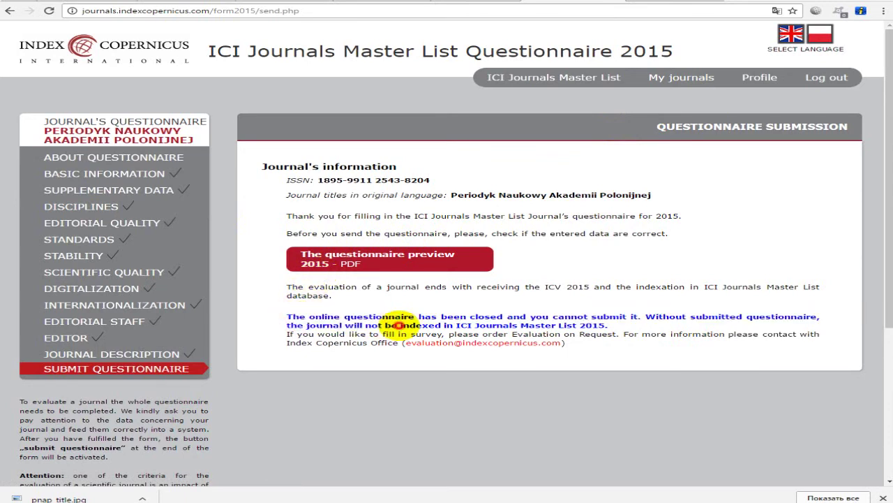